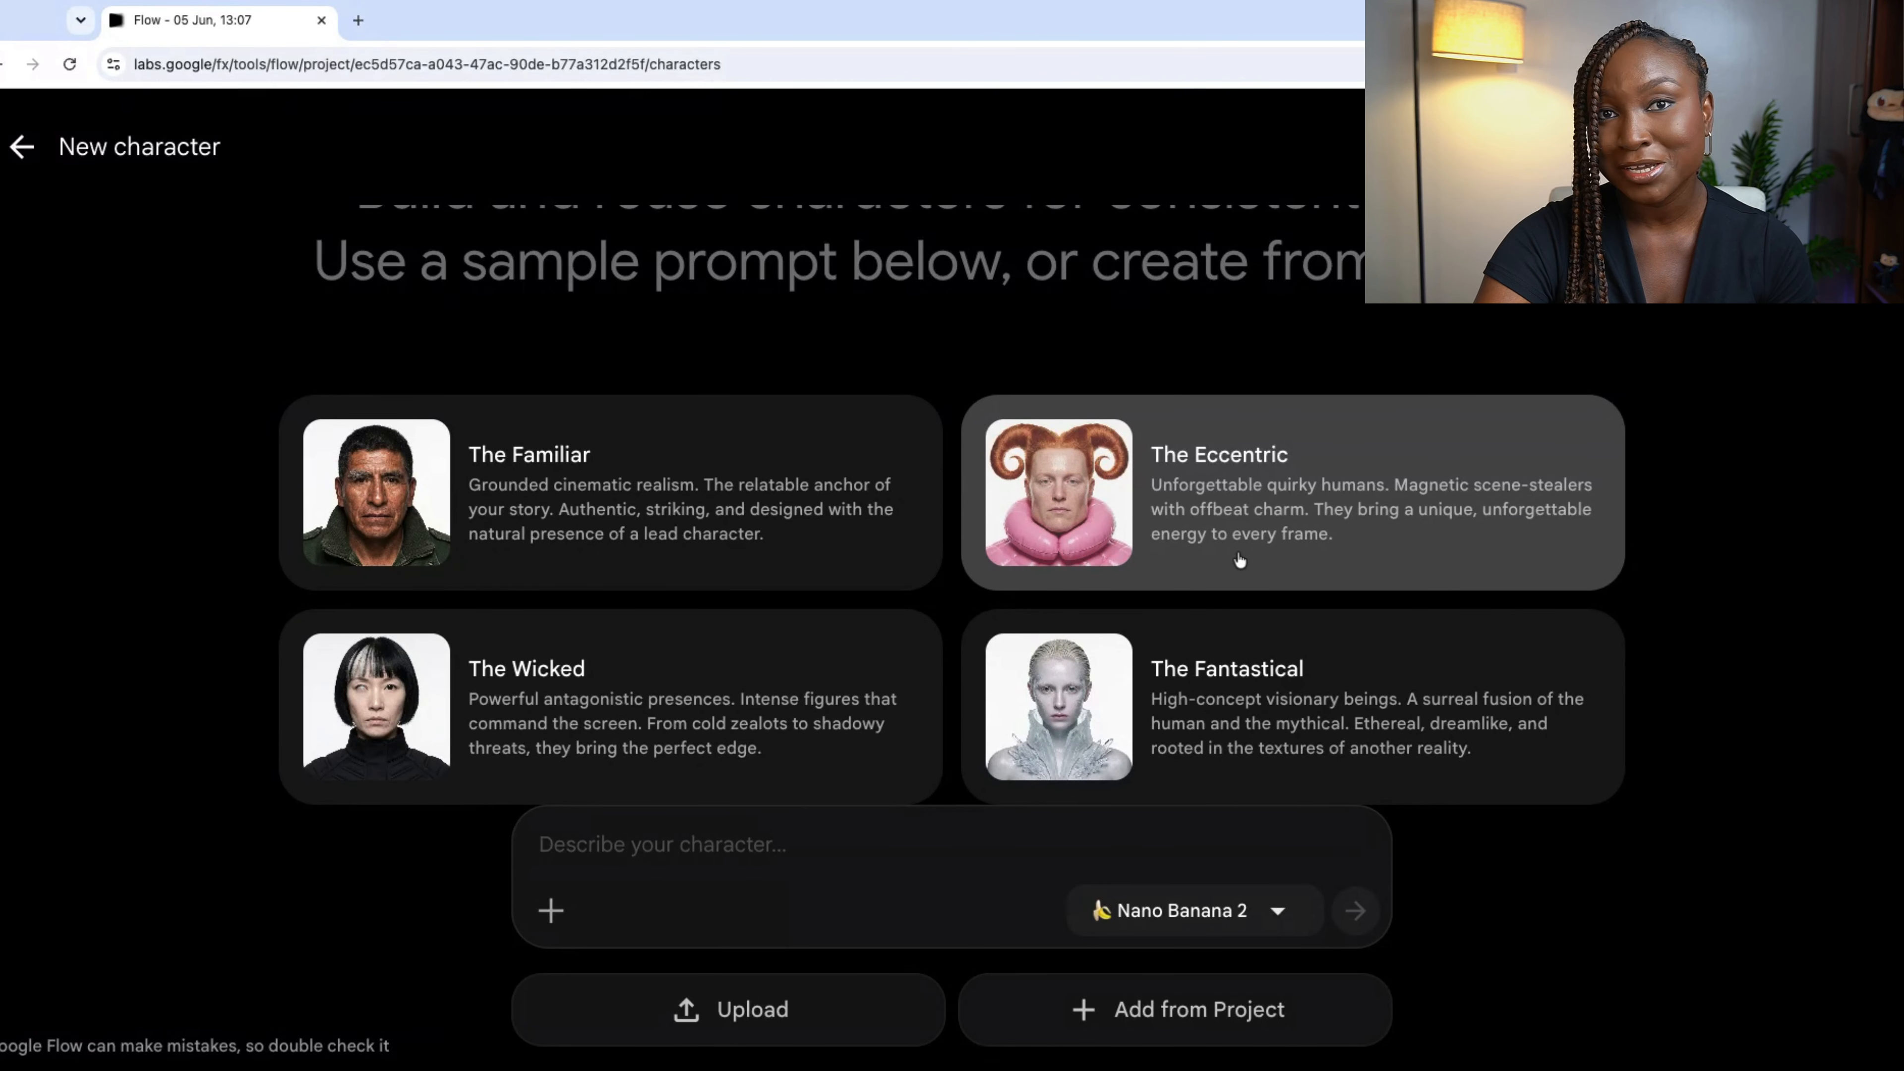
Generate a character prompt from The Eccentric sample and read it through
click(1241, 553)
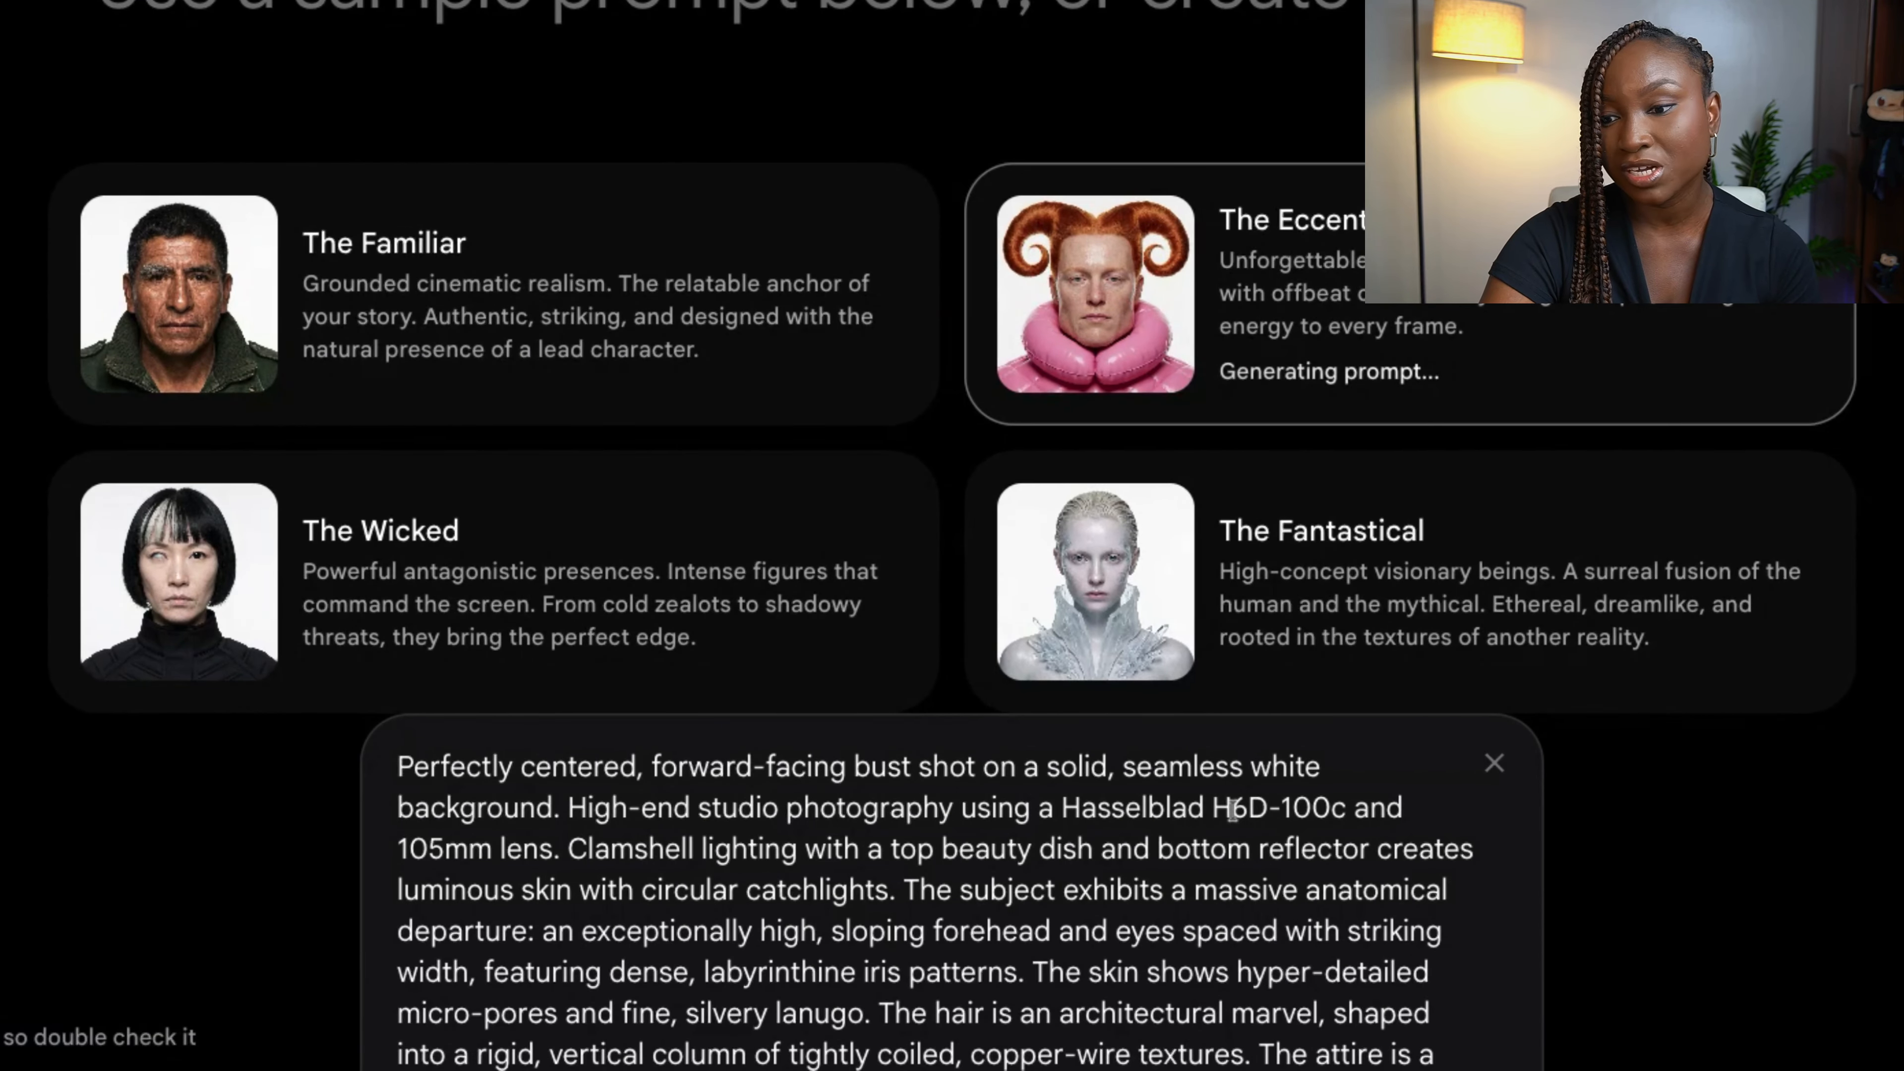
scroll(1209, 830, down, 3)
scroll(1233, 810, down, 2)
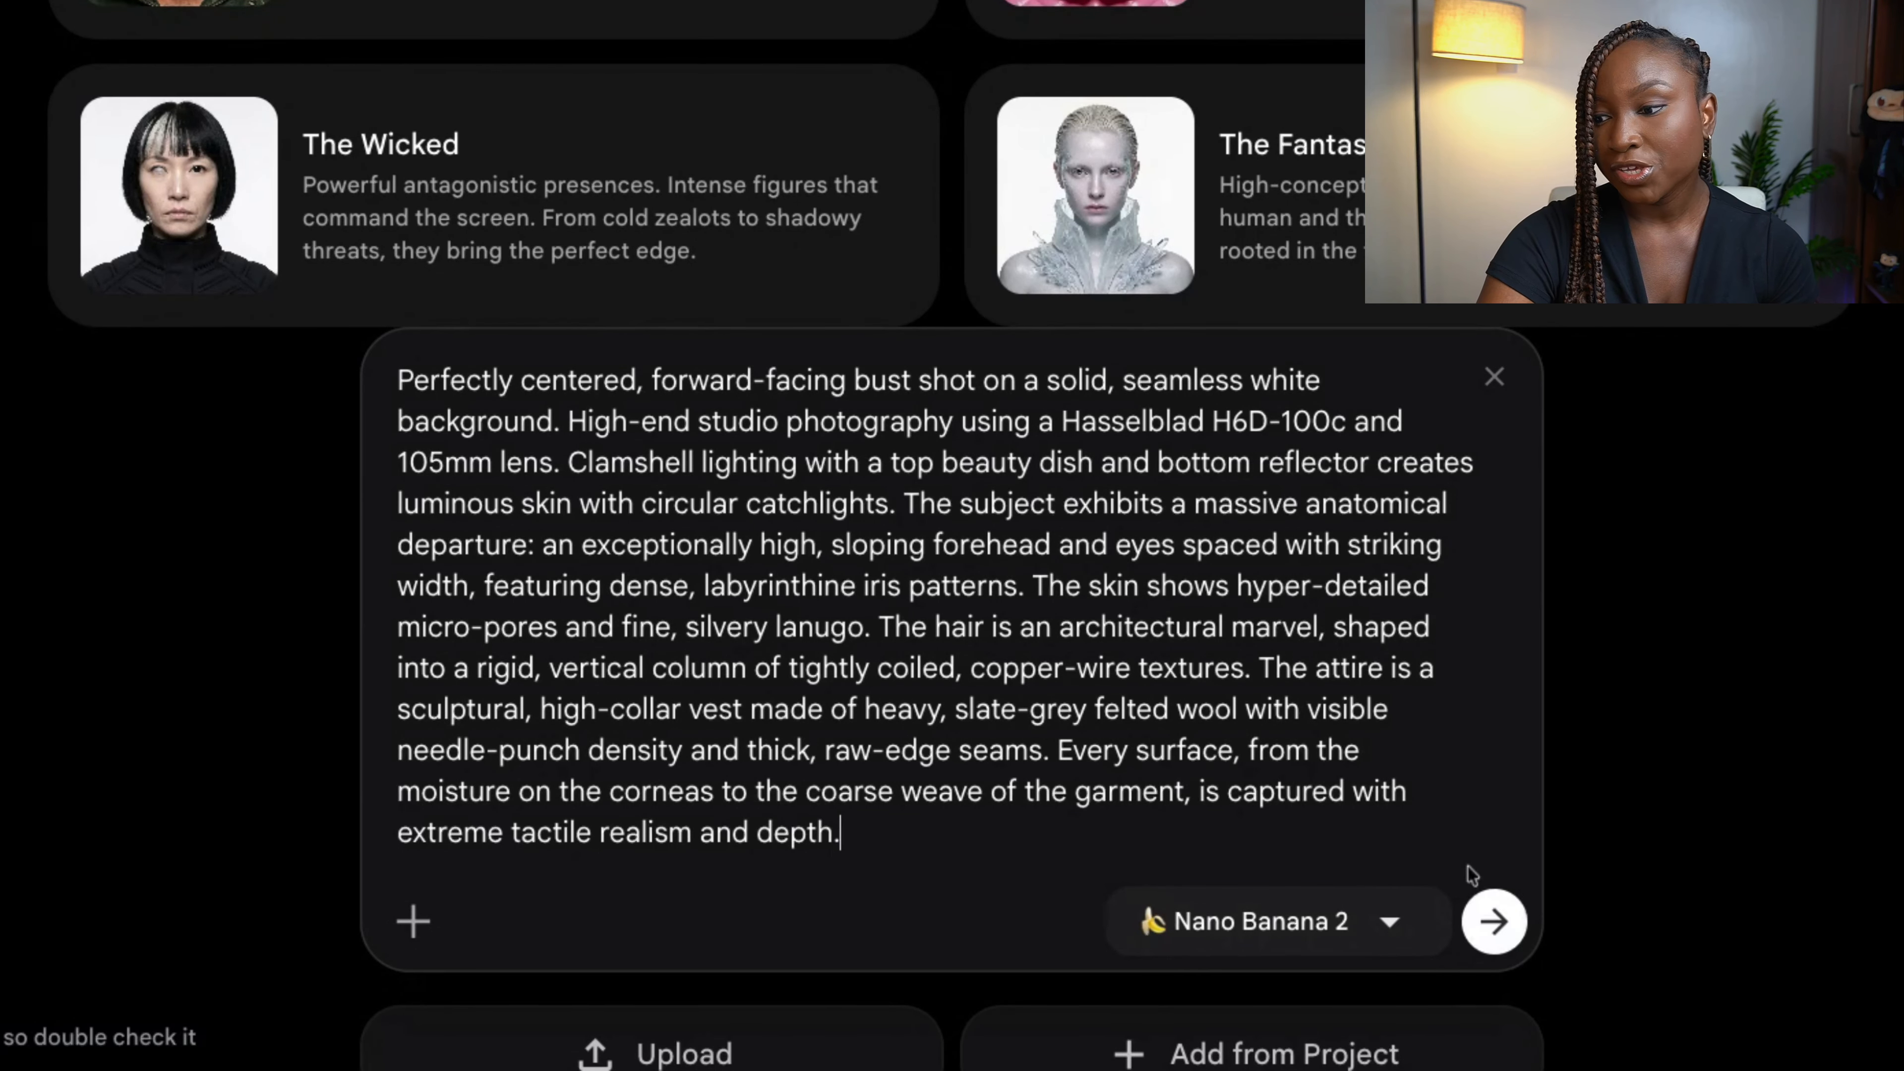
scroll(1407, 825, up, 1)
scroll(1408, 825, up, 1)
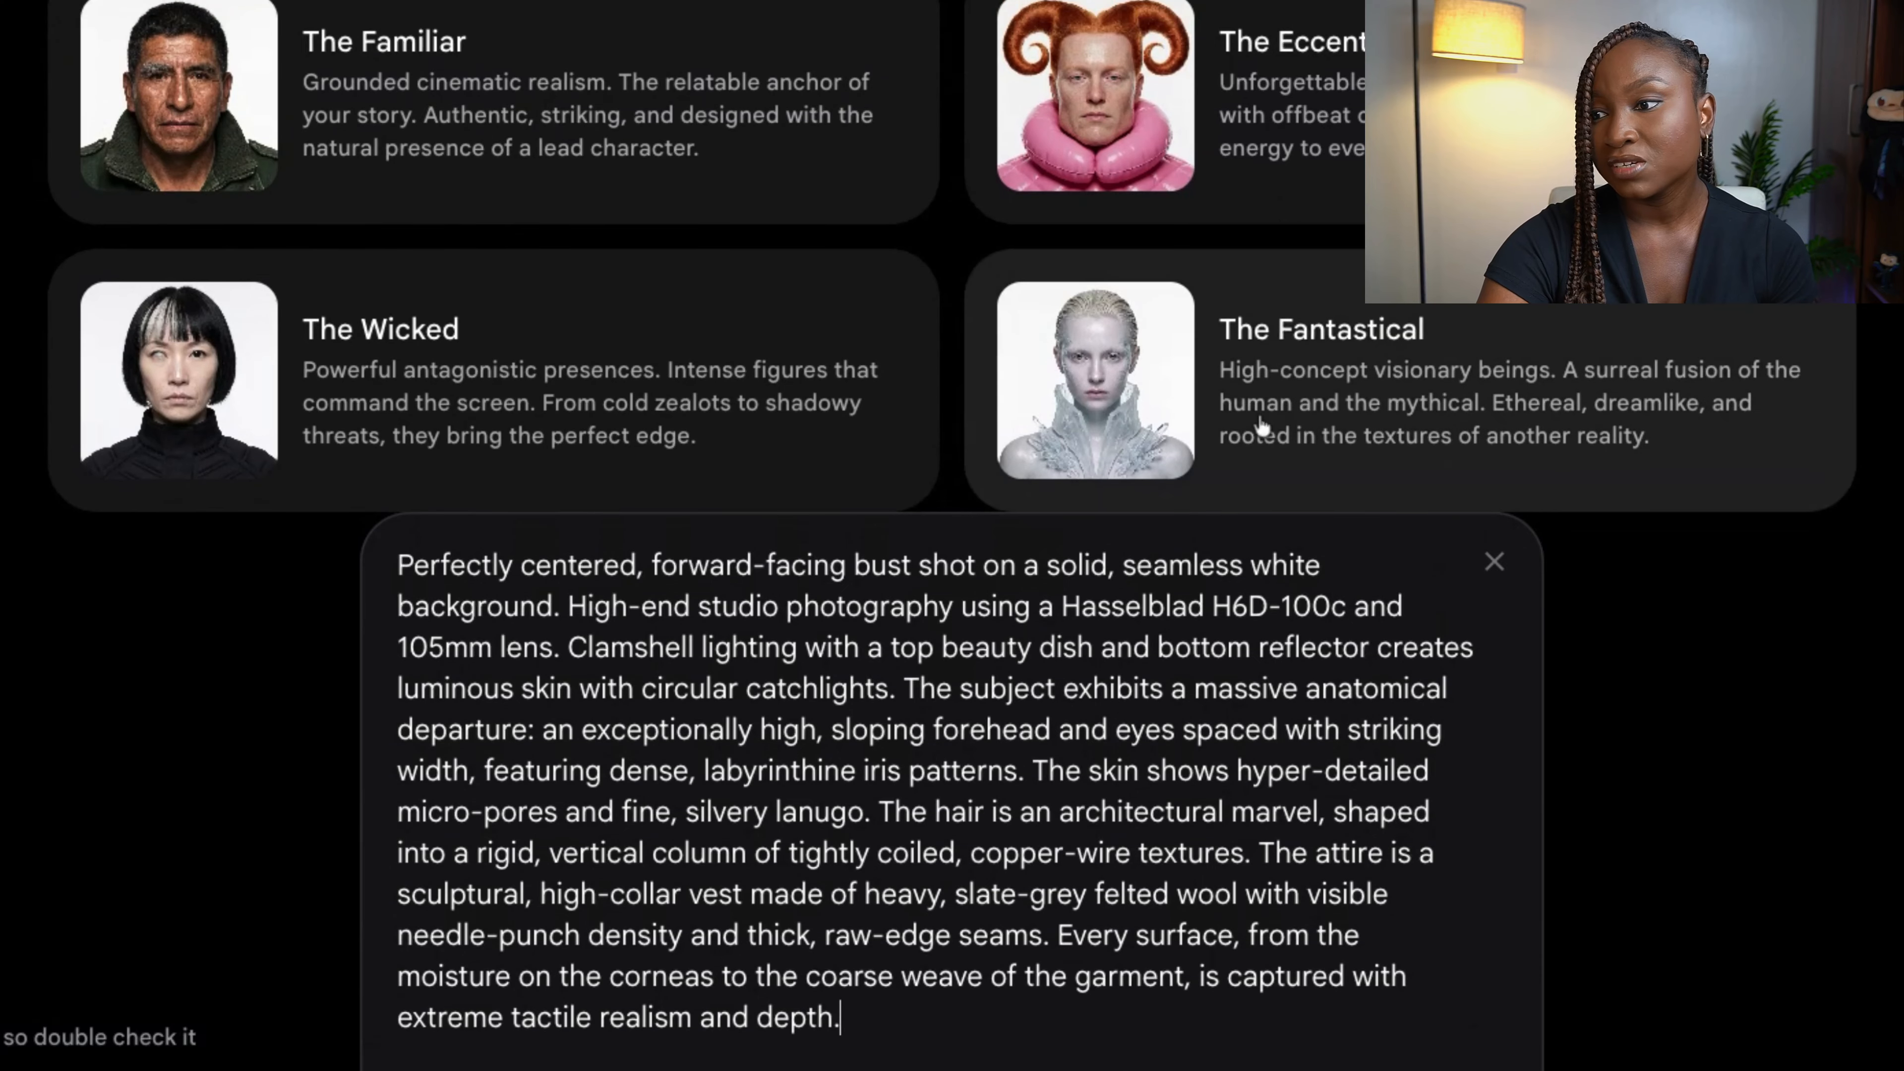
Regenerate The Eccentric sample prompt and create the character from it with Nano Banana 2
click(1257, 172)
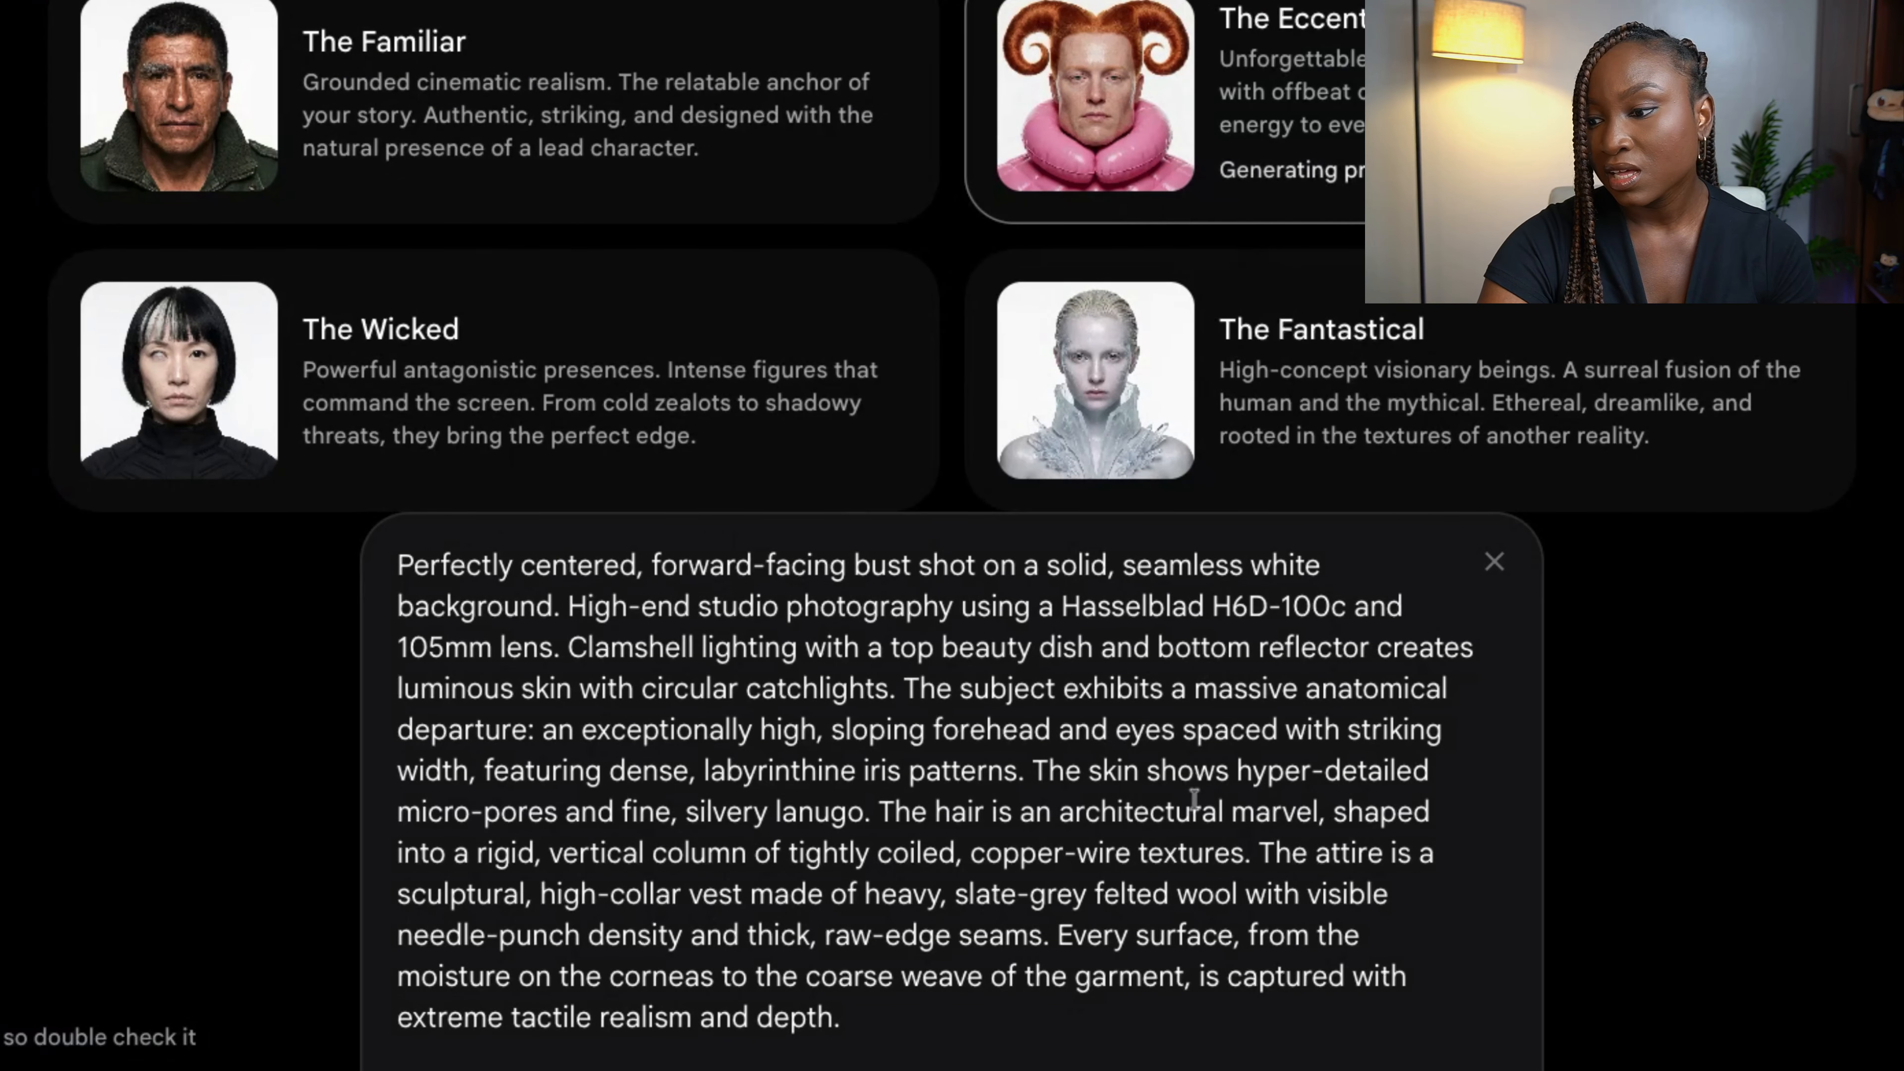
scroll(1203, 790, down, 2)
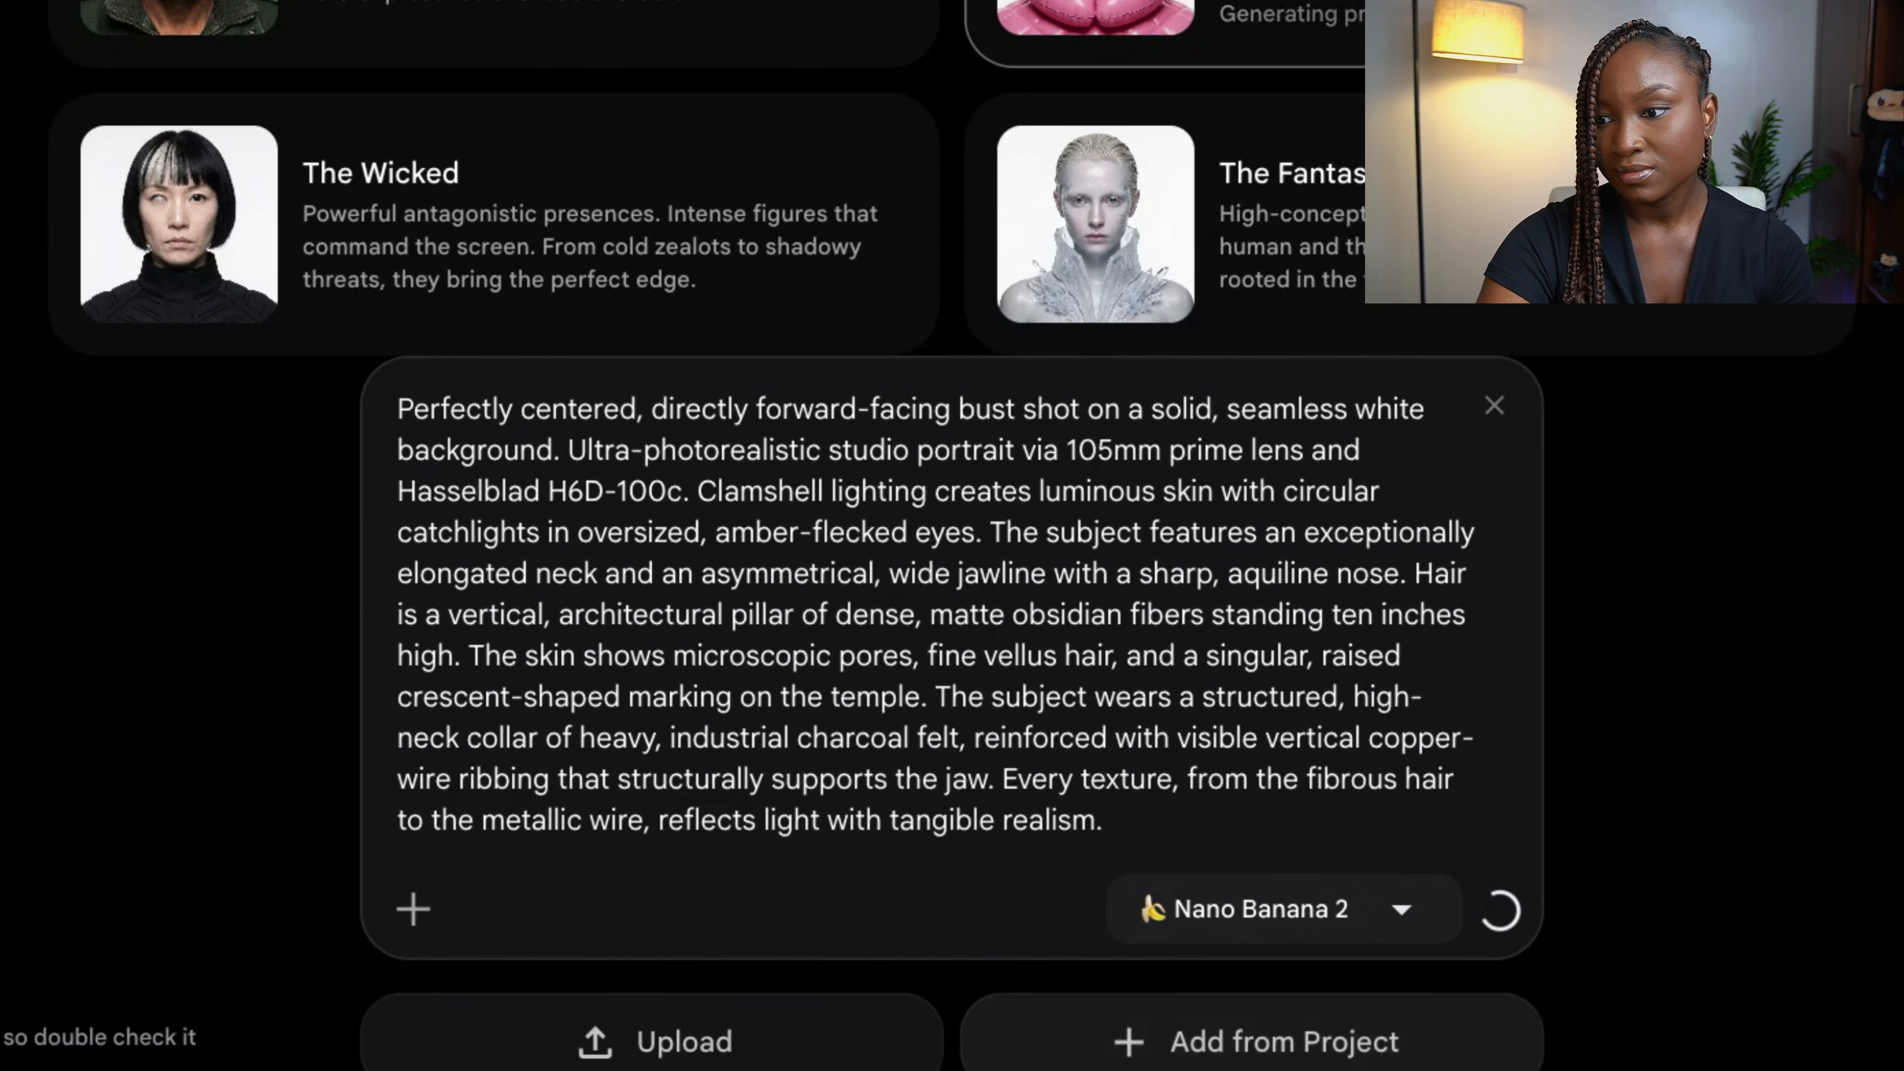
click(1387, 954)
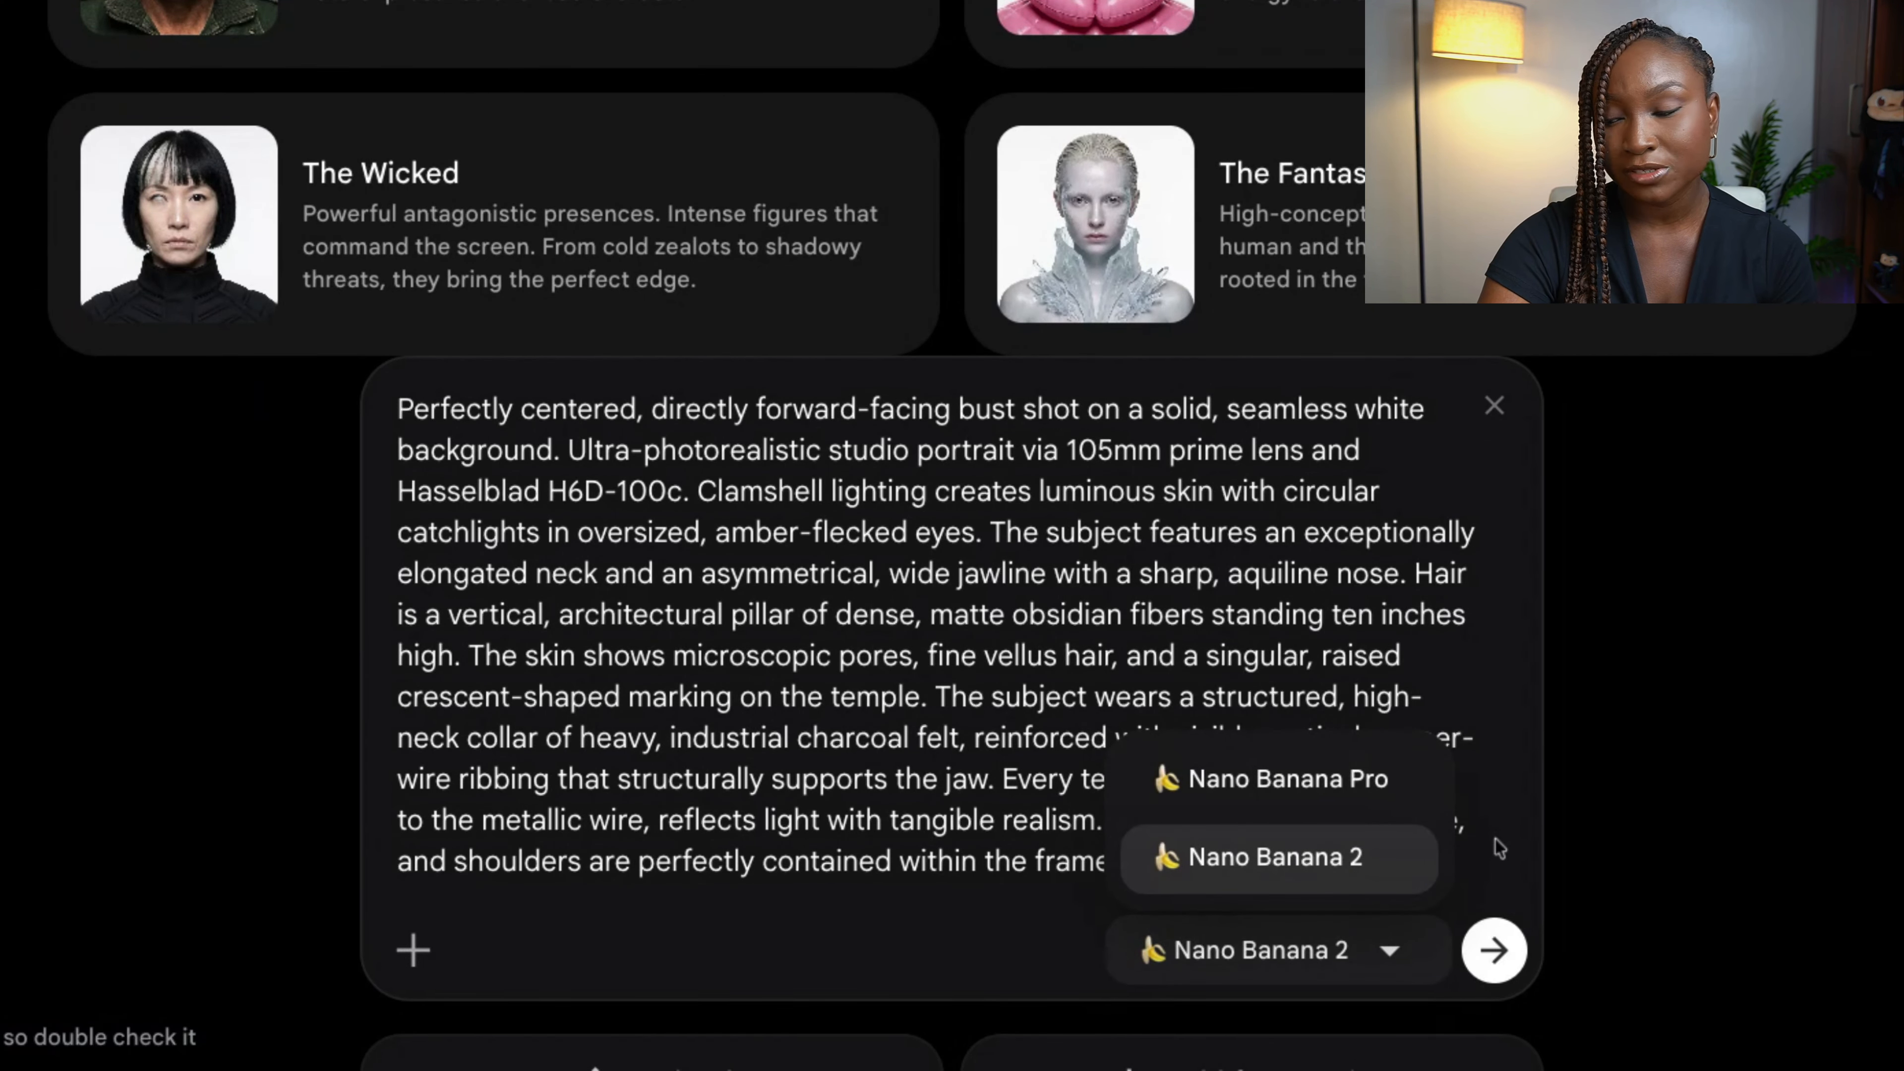
key(Escape)
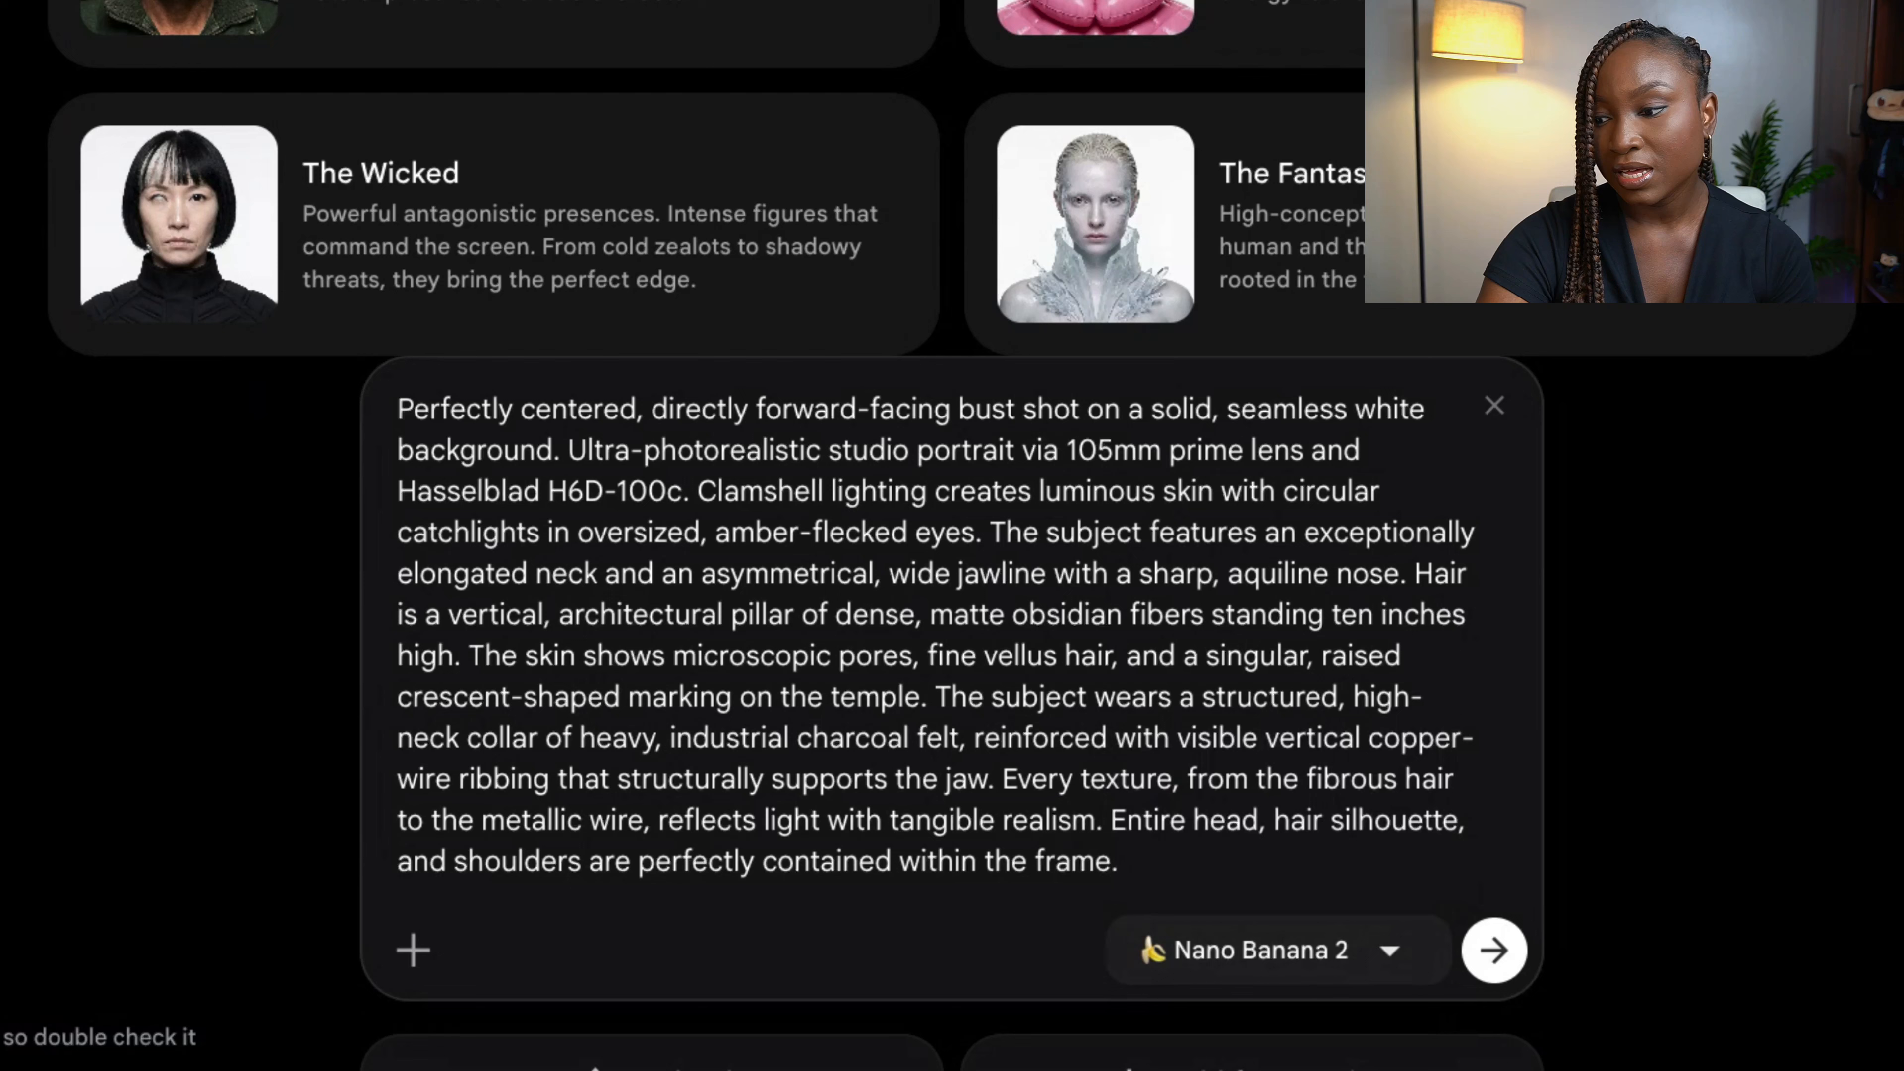
click(1507, 953)
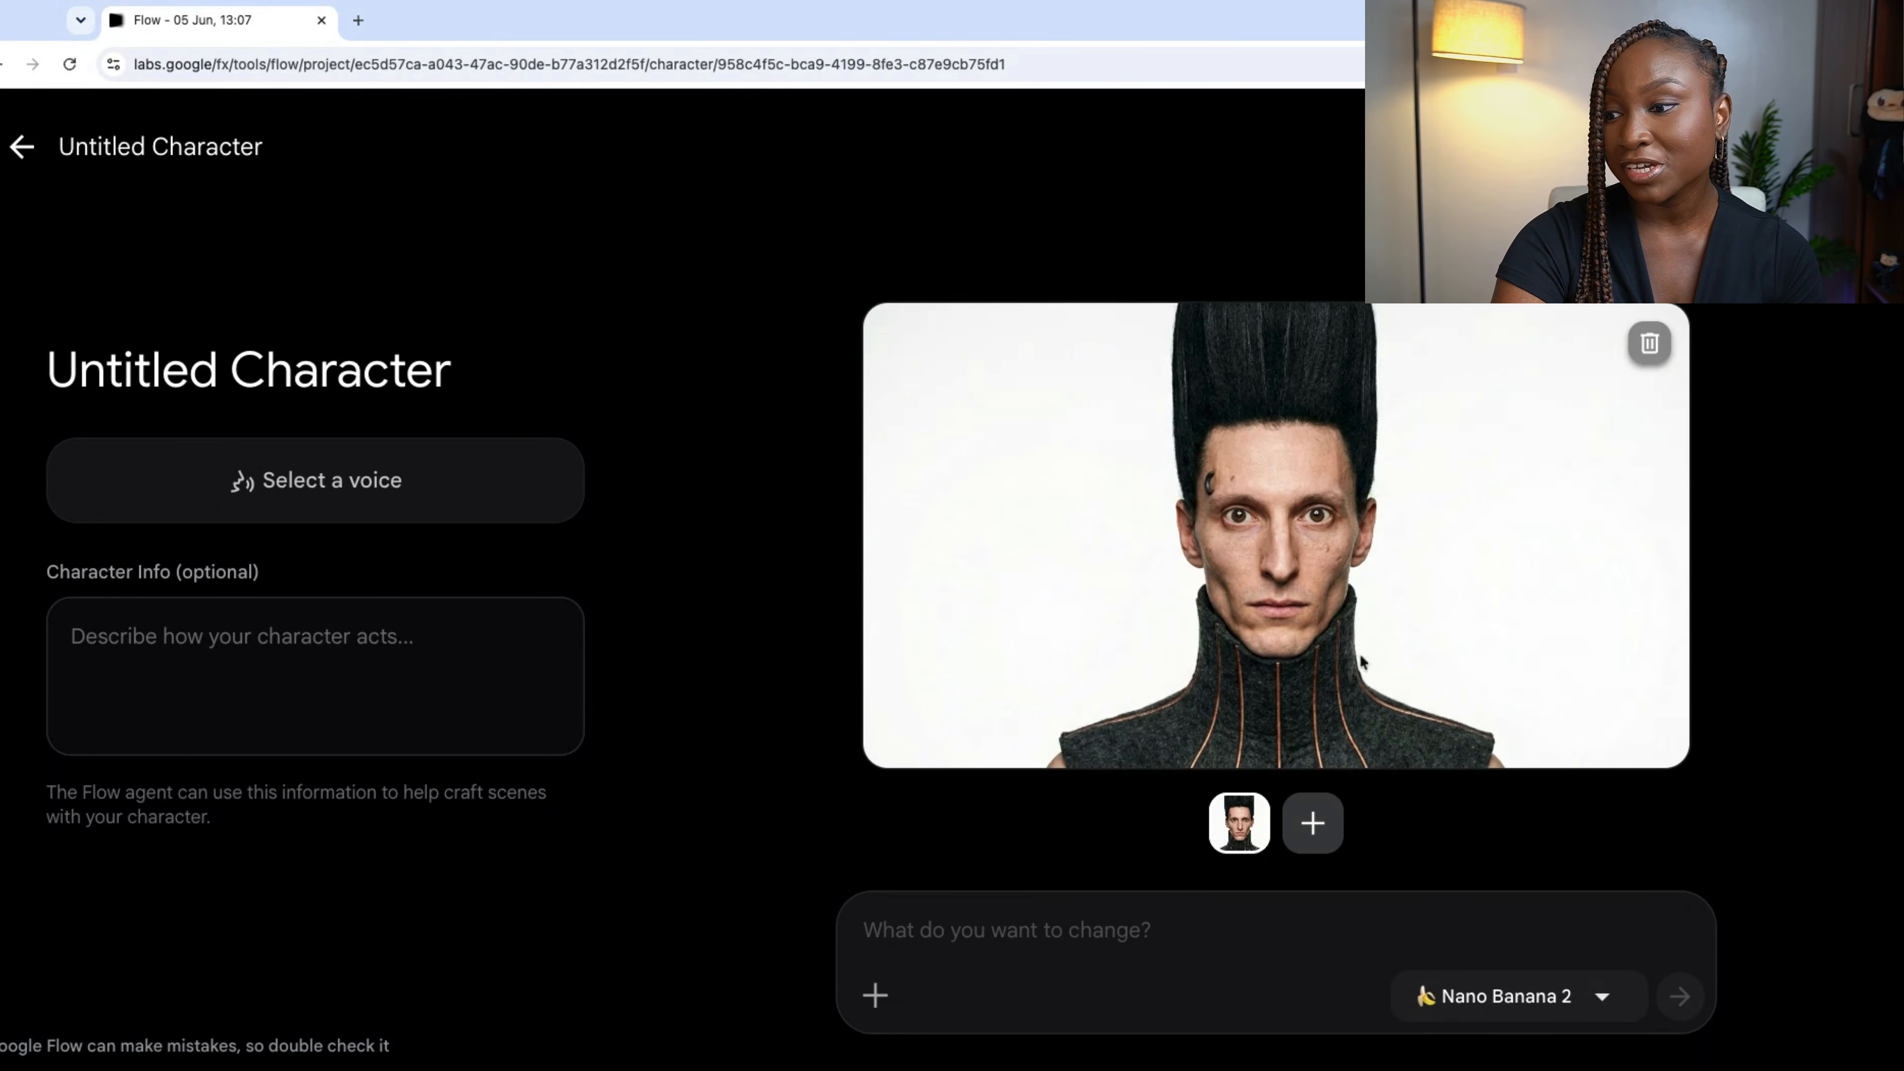
Return to the project's media and delete the untitled character with the tall black hair
double_click(233, 370)
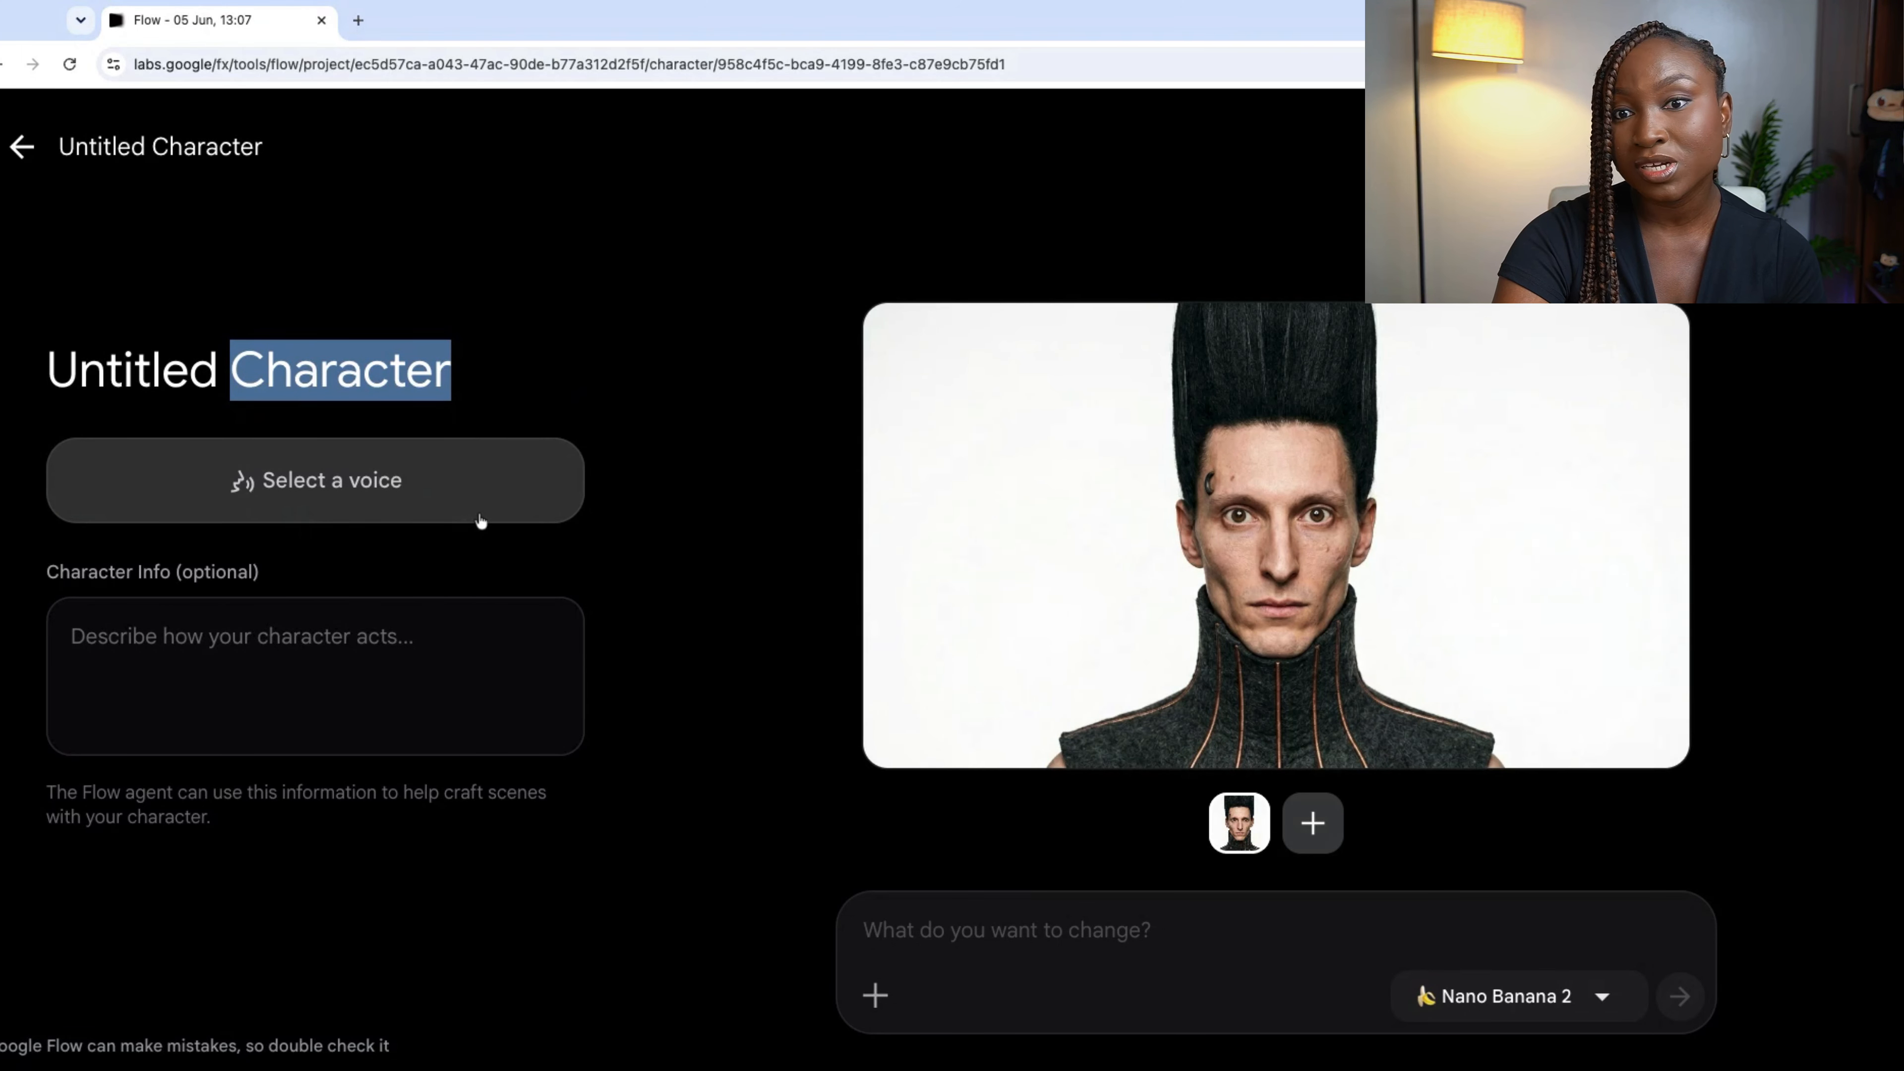
click(16, 150)
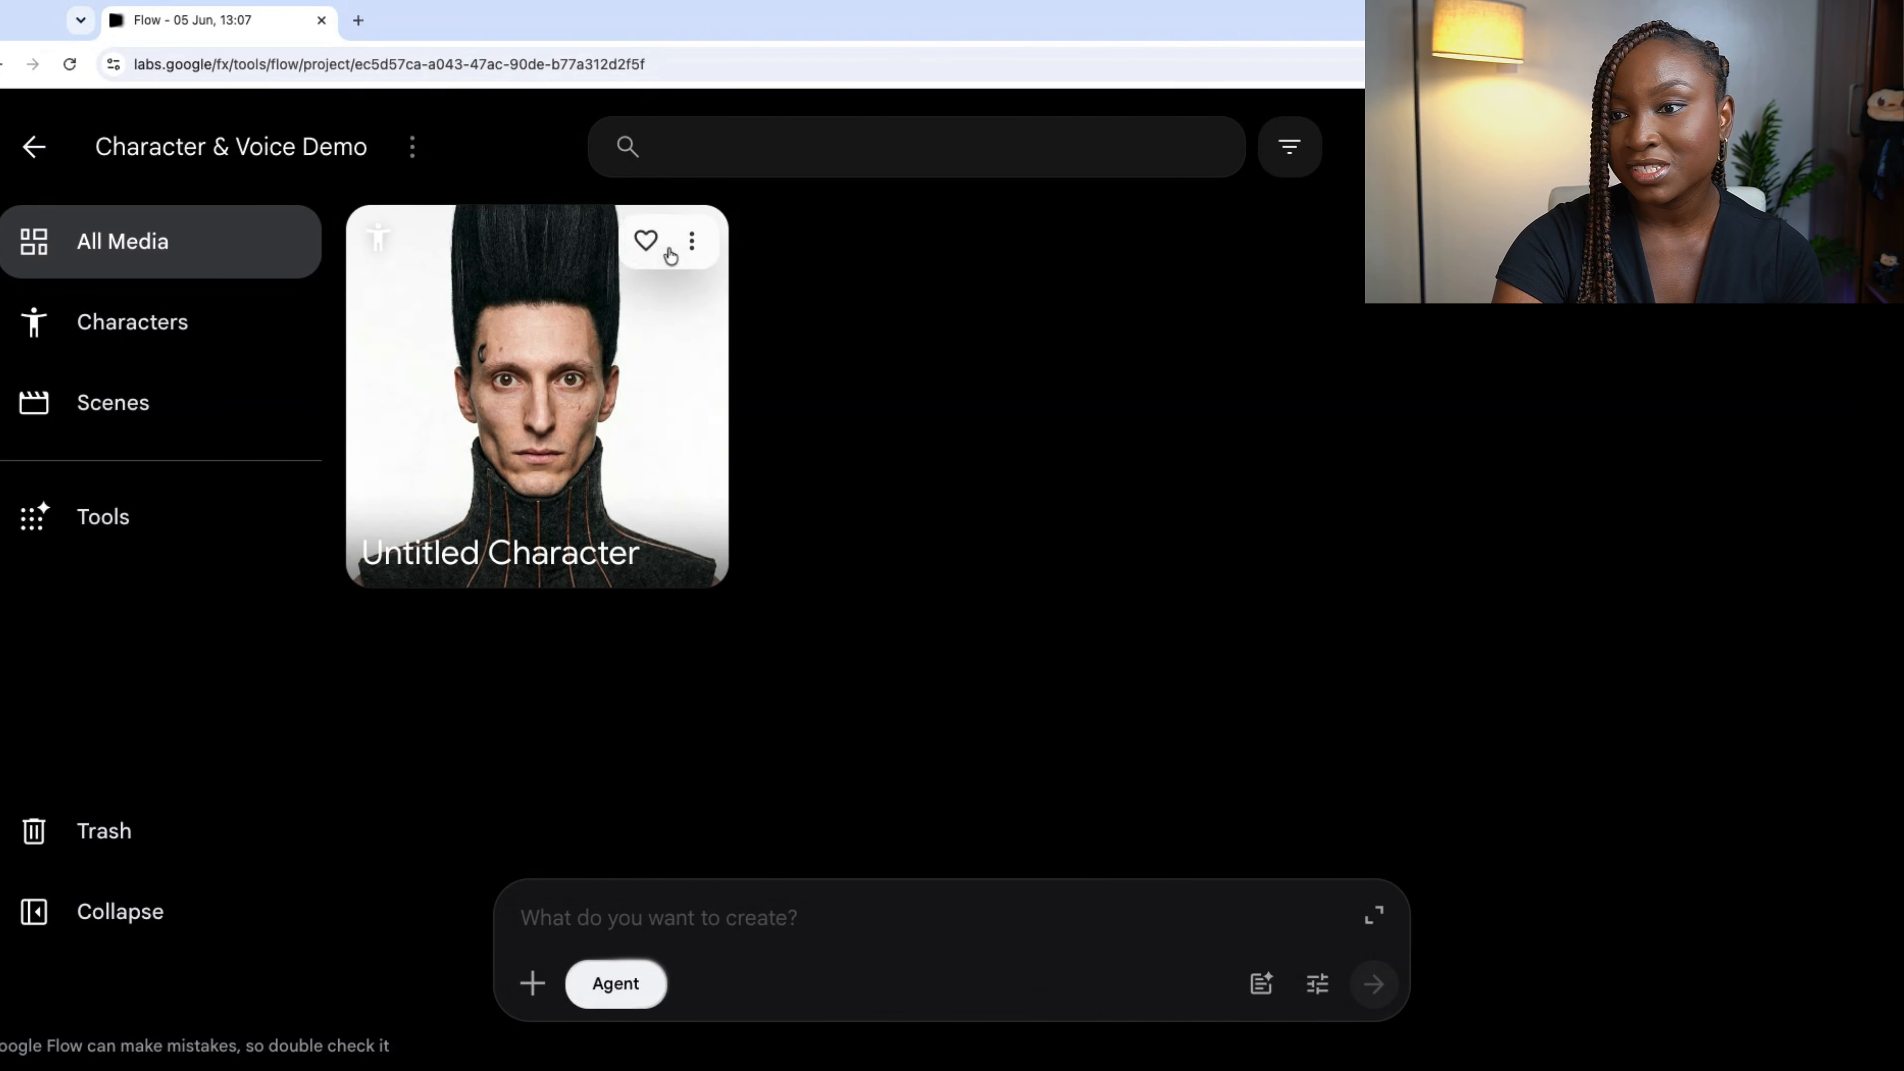
click(692, 240)
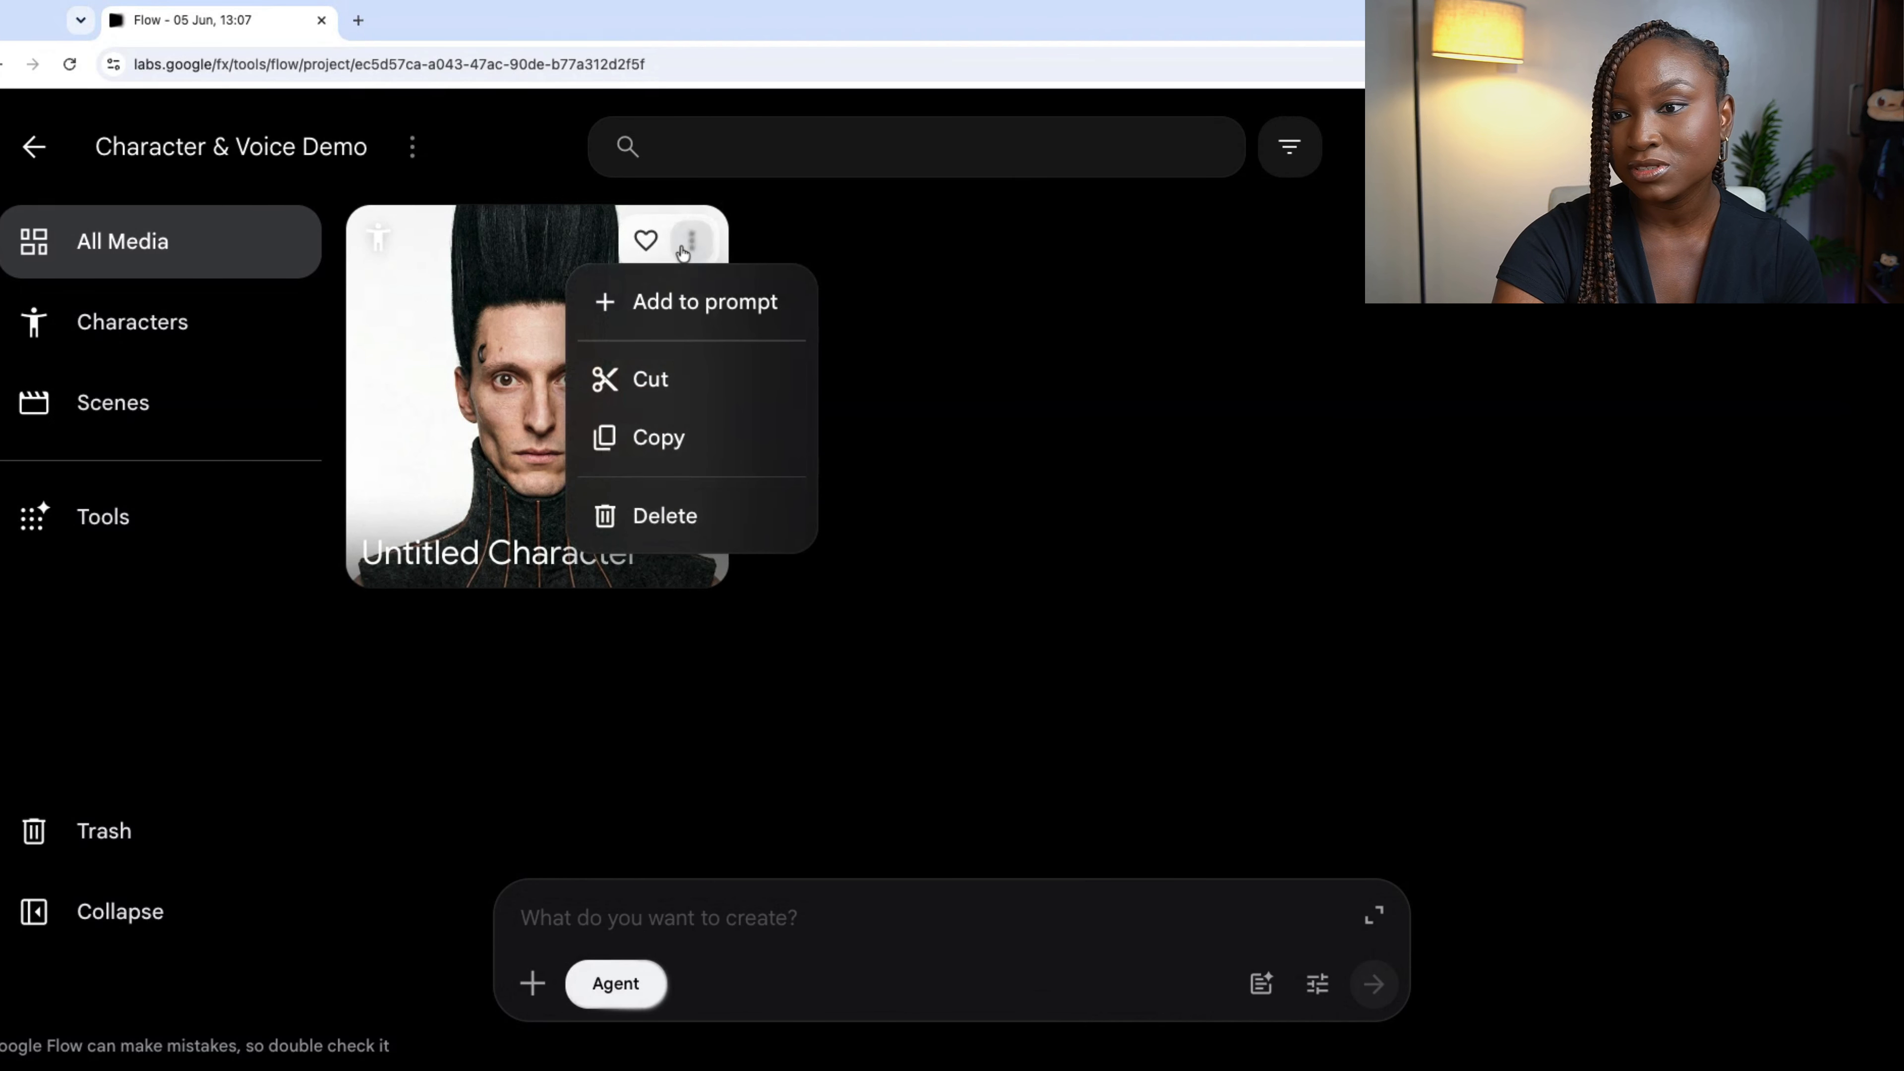
click(742, 525)
click(1037, 484)
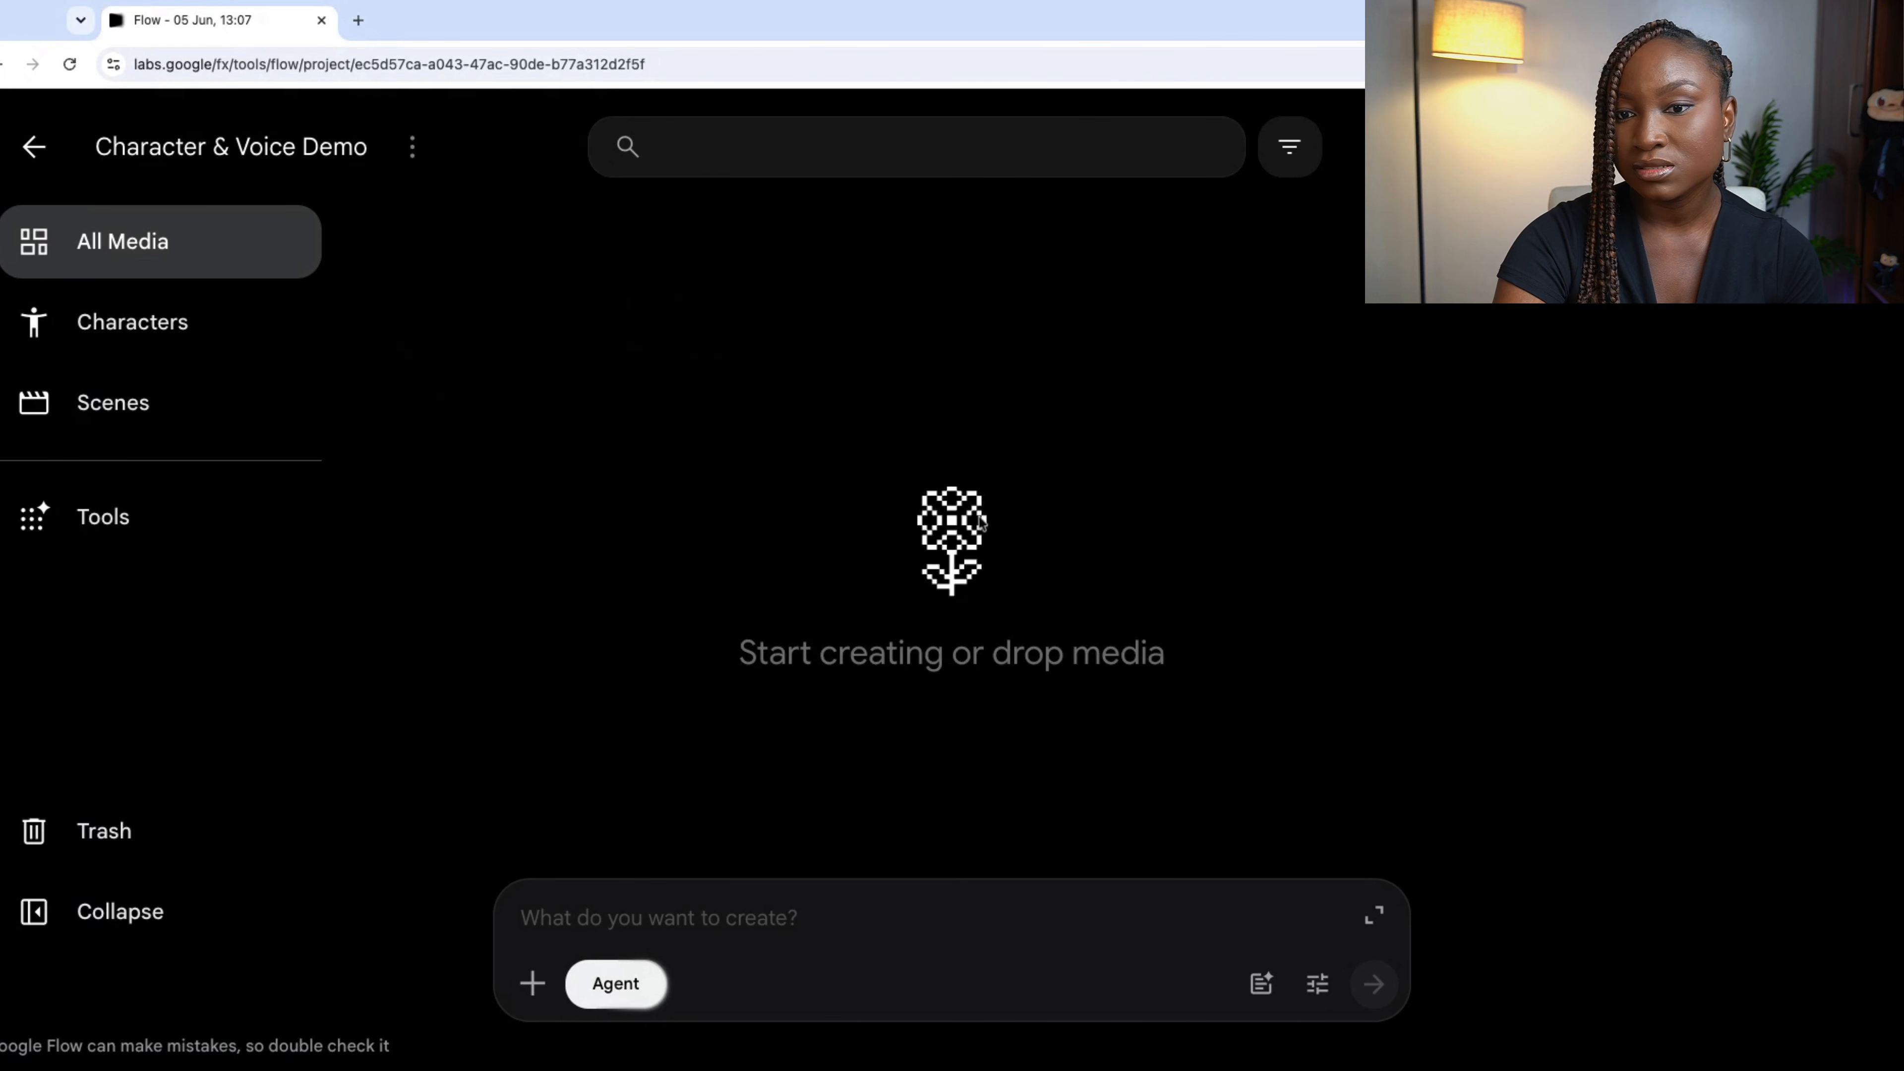
Open the new character page and look at the project images that can be added to a character
click(120, 330)
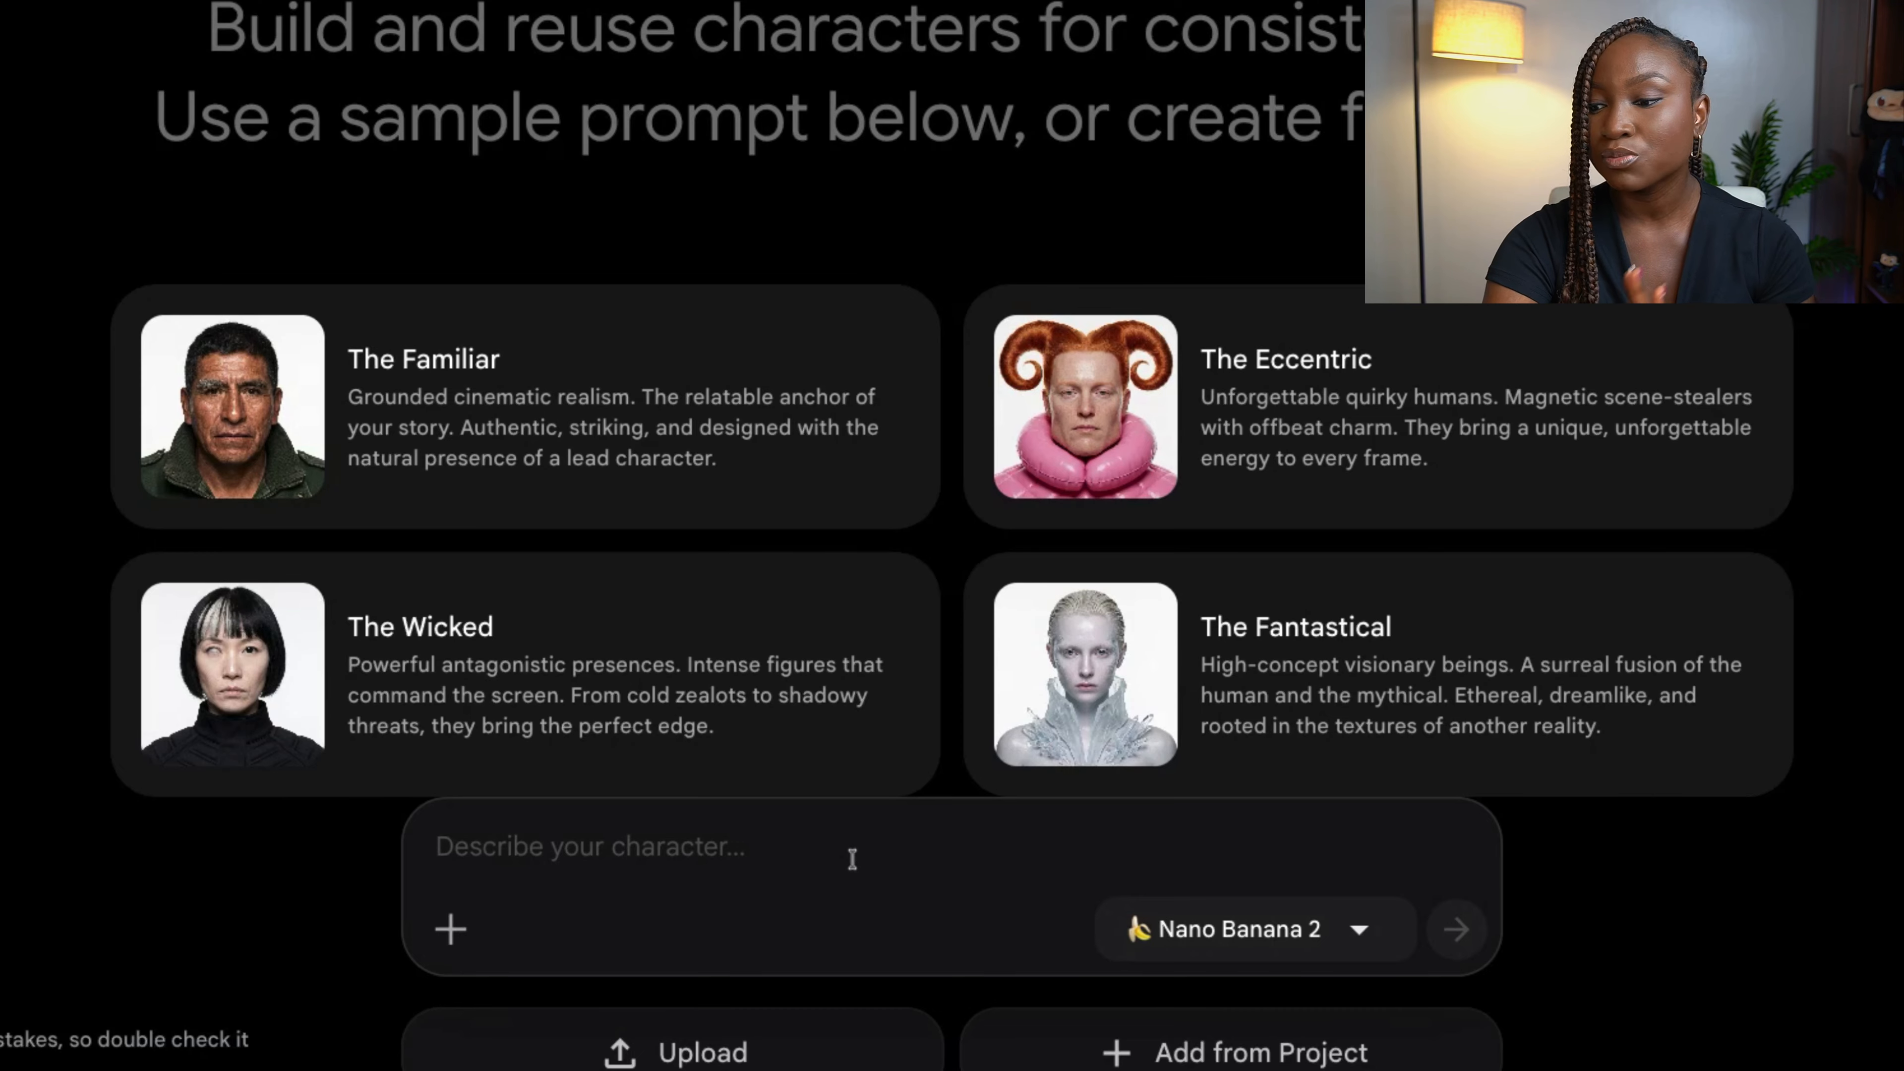
scroll(852, 860, down, 1)
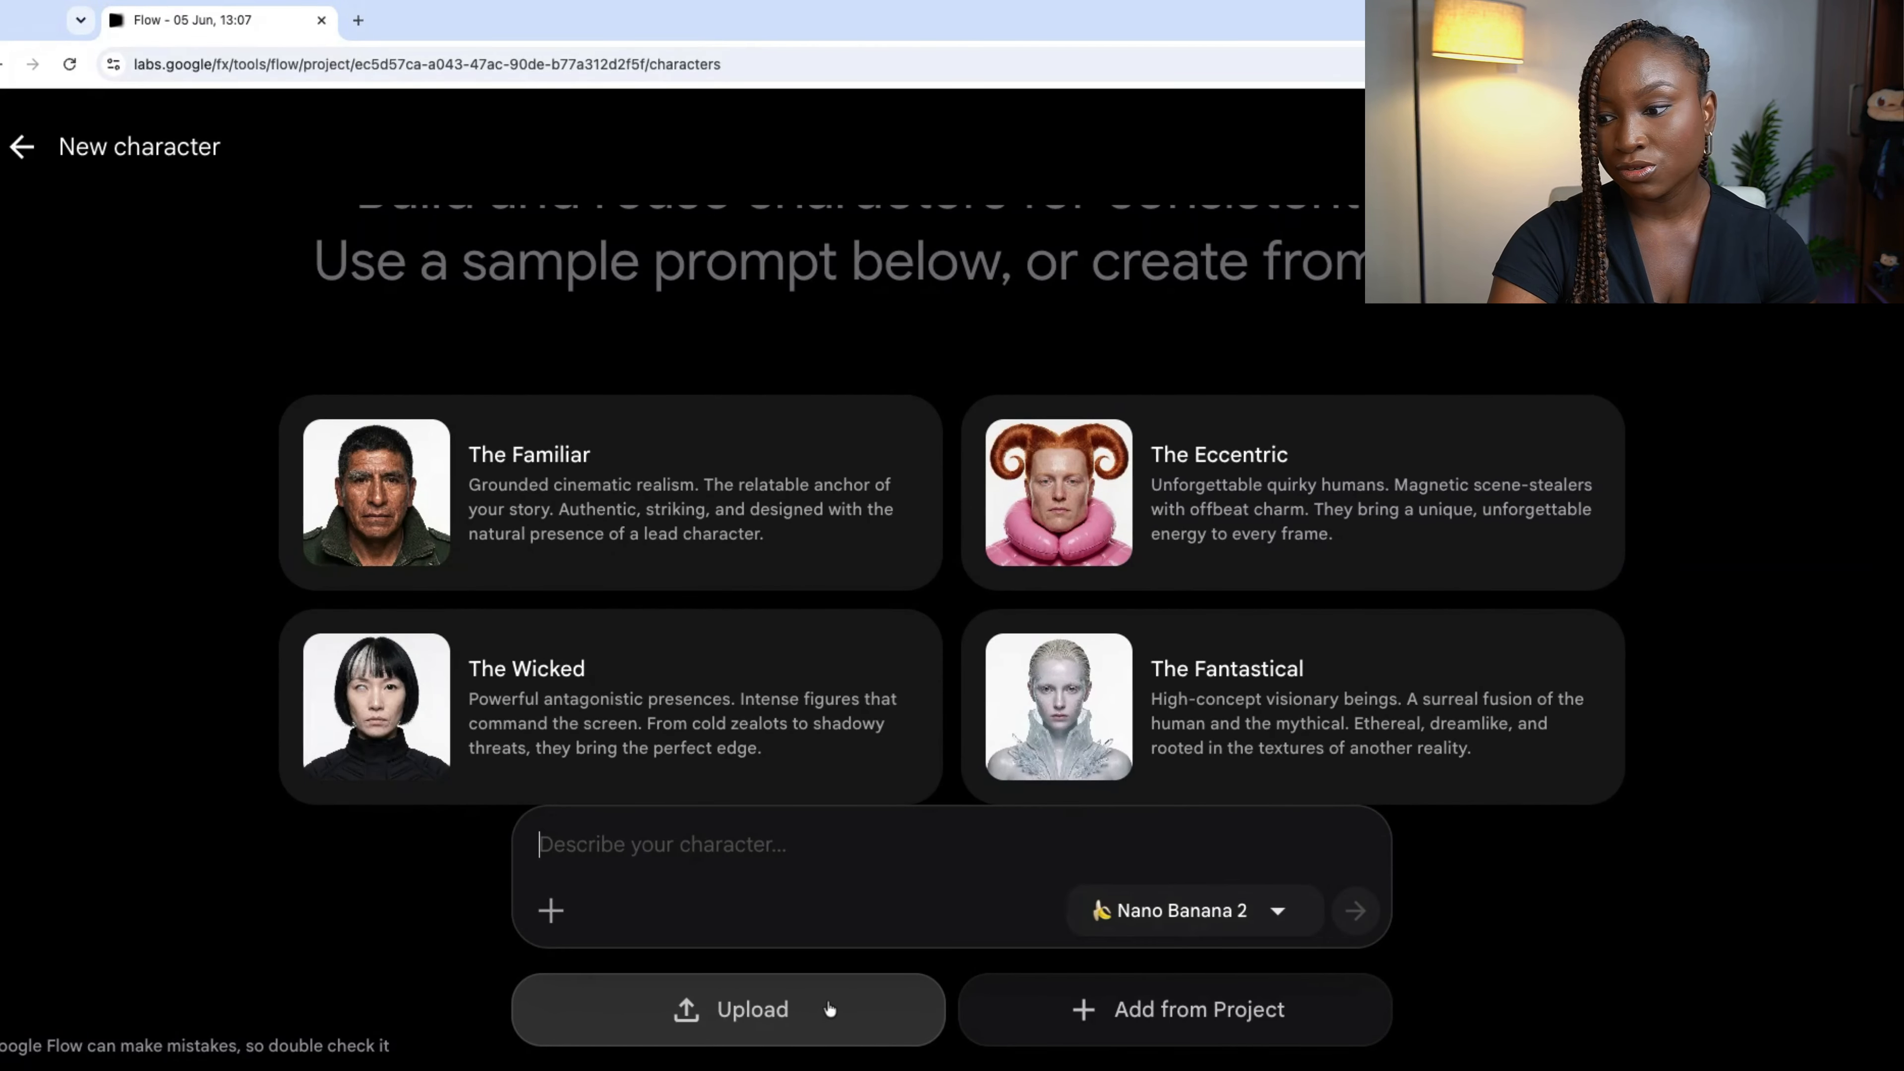
click(1164, 1014)
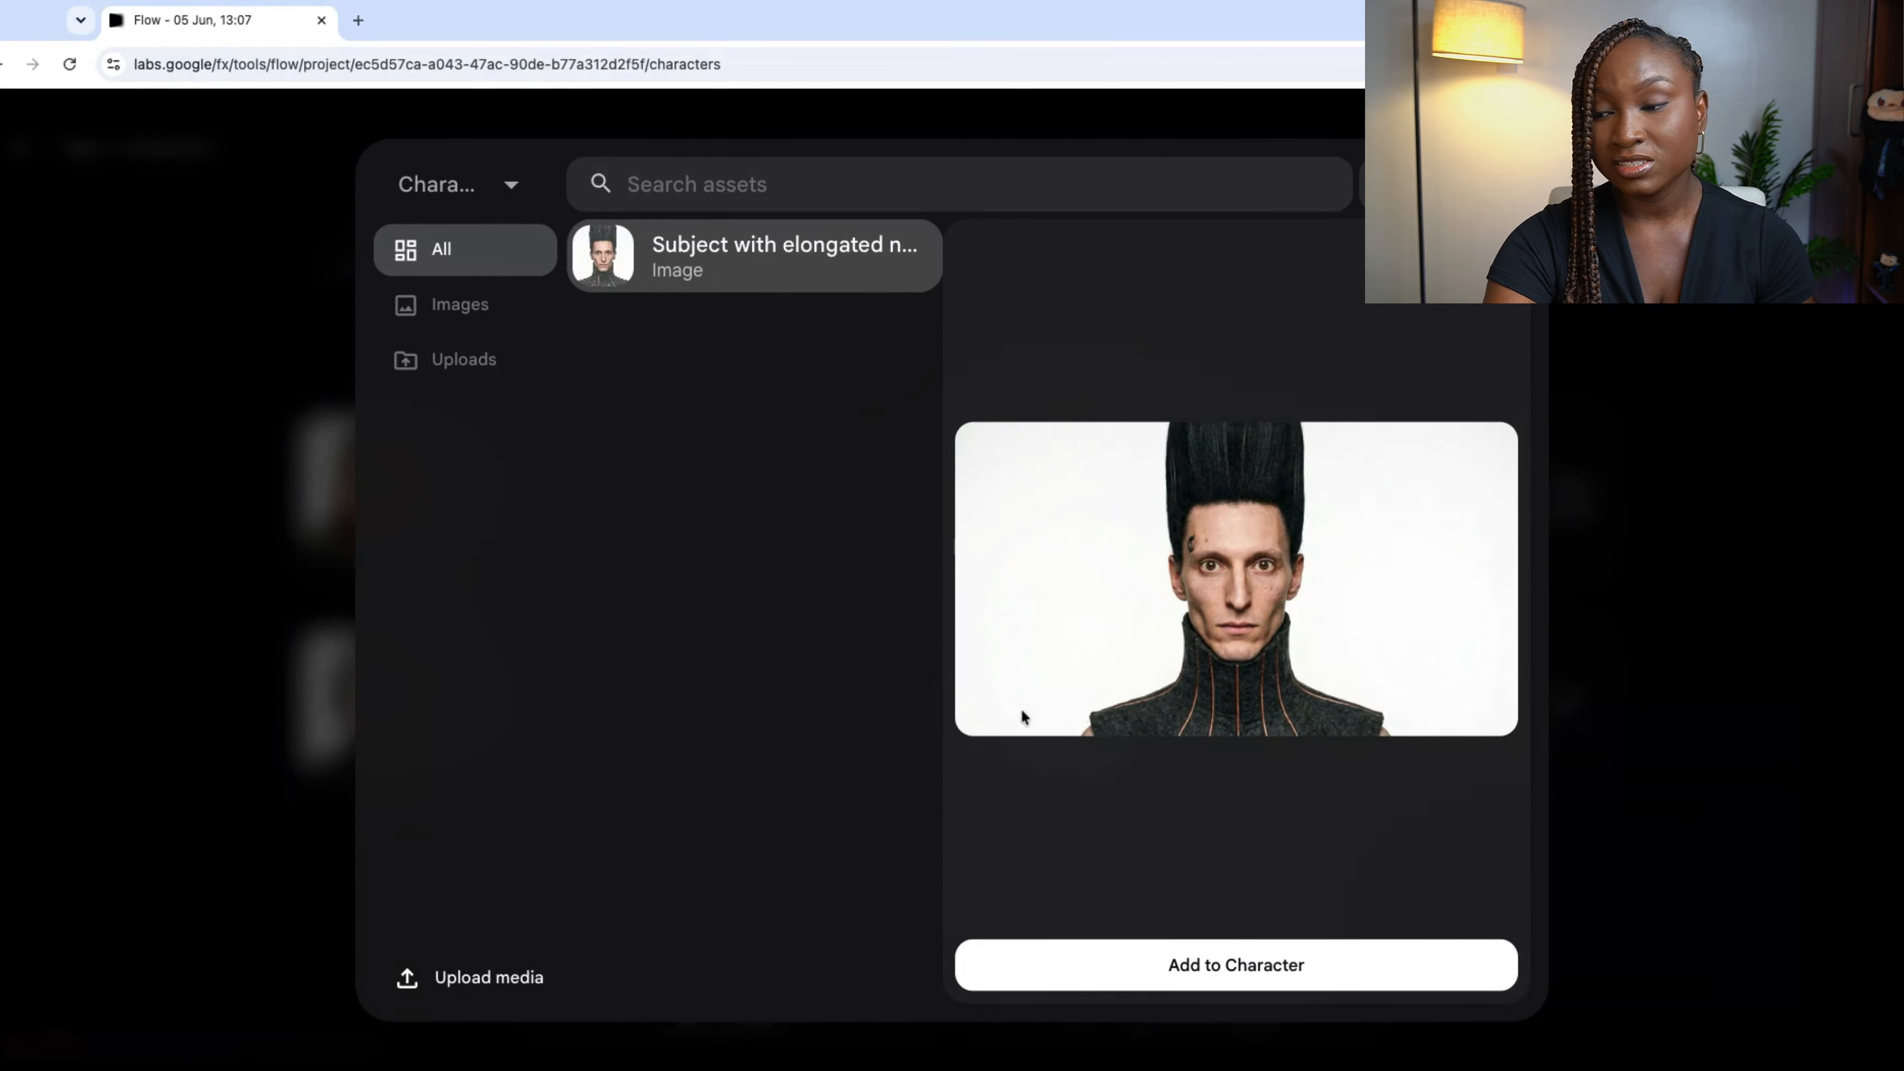
click(1179, 975)
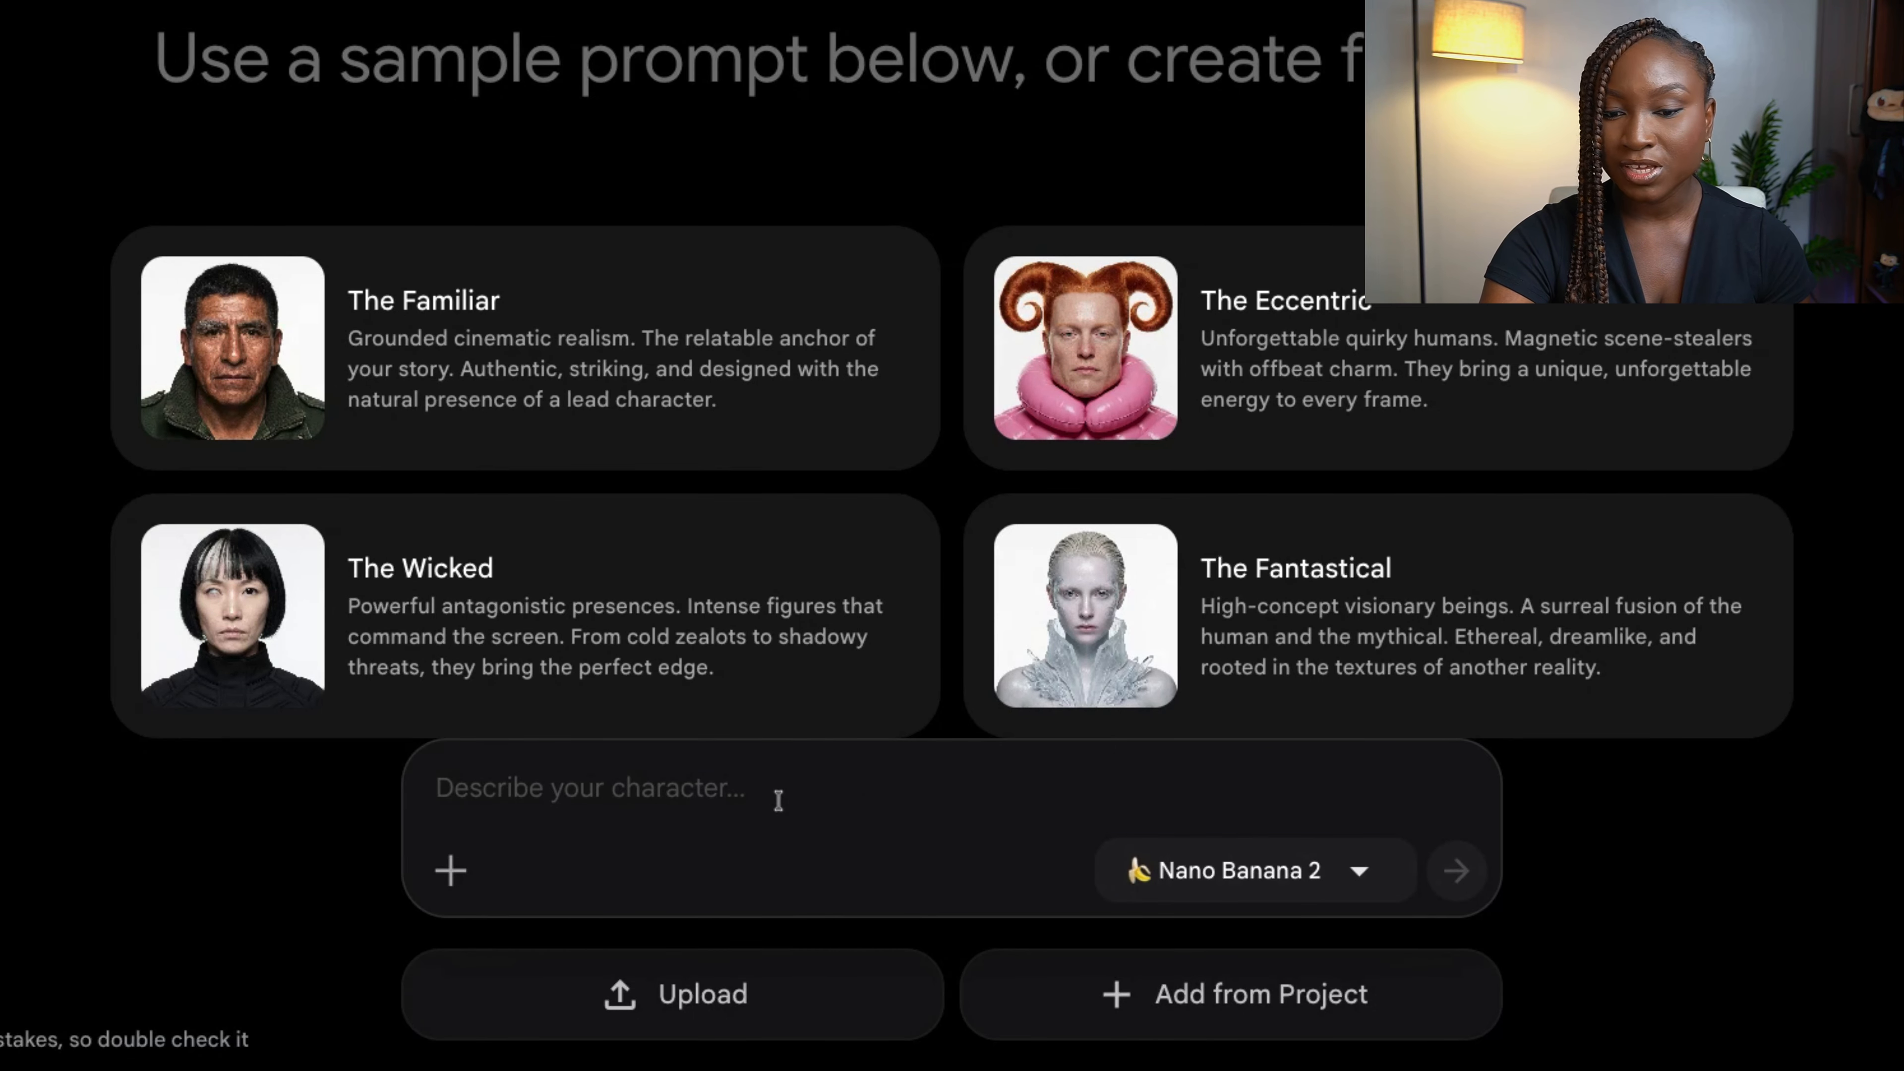
text(young)
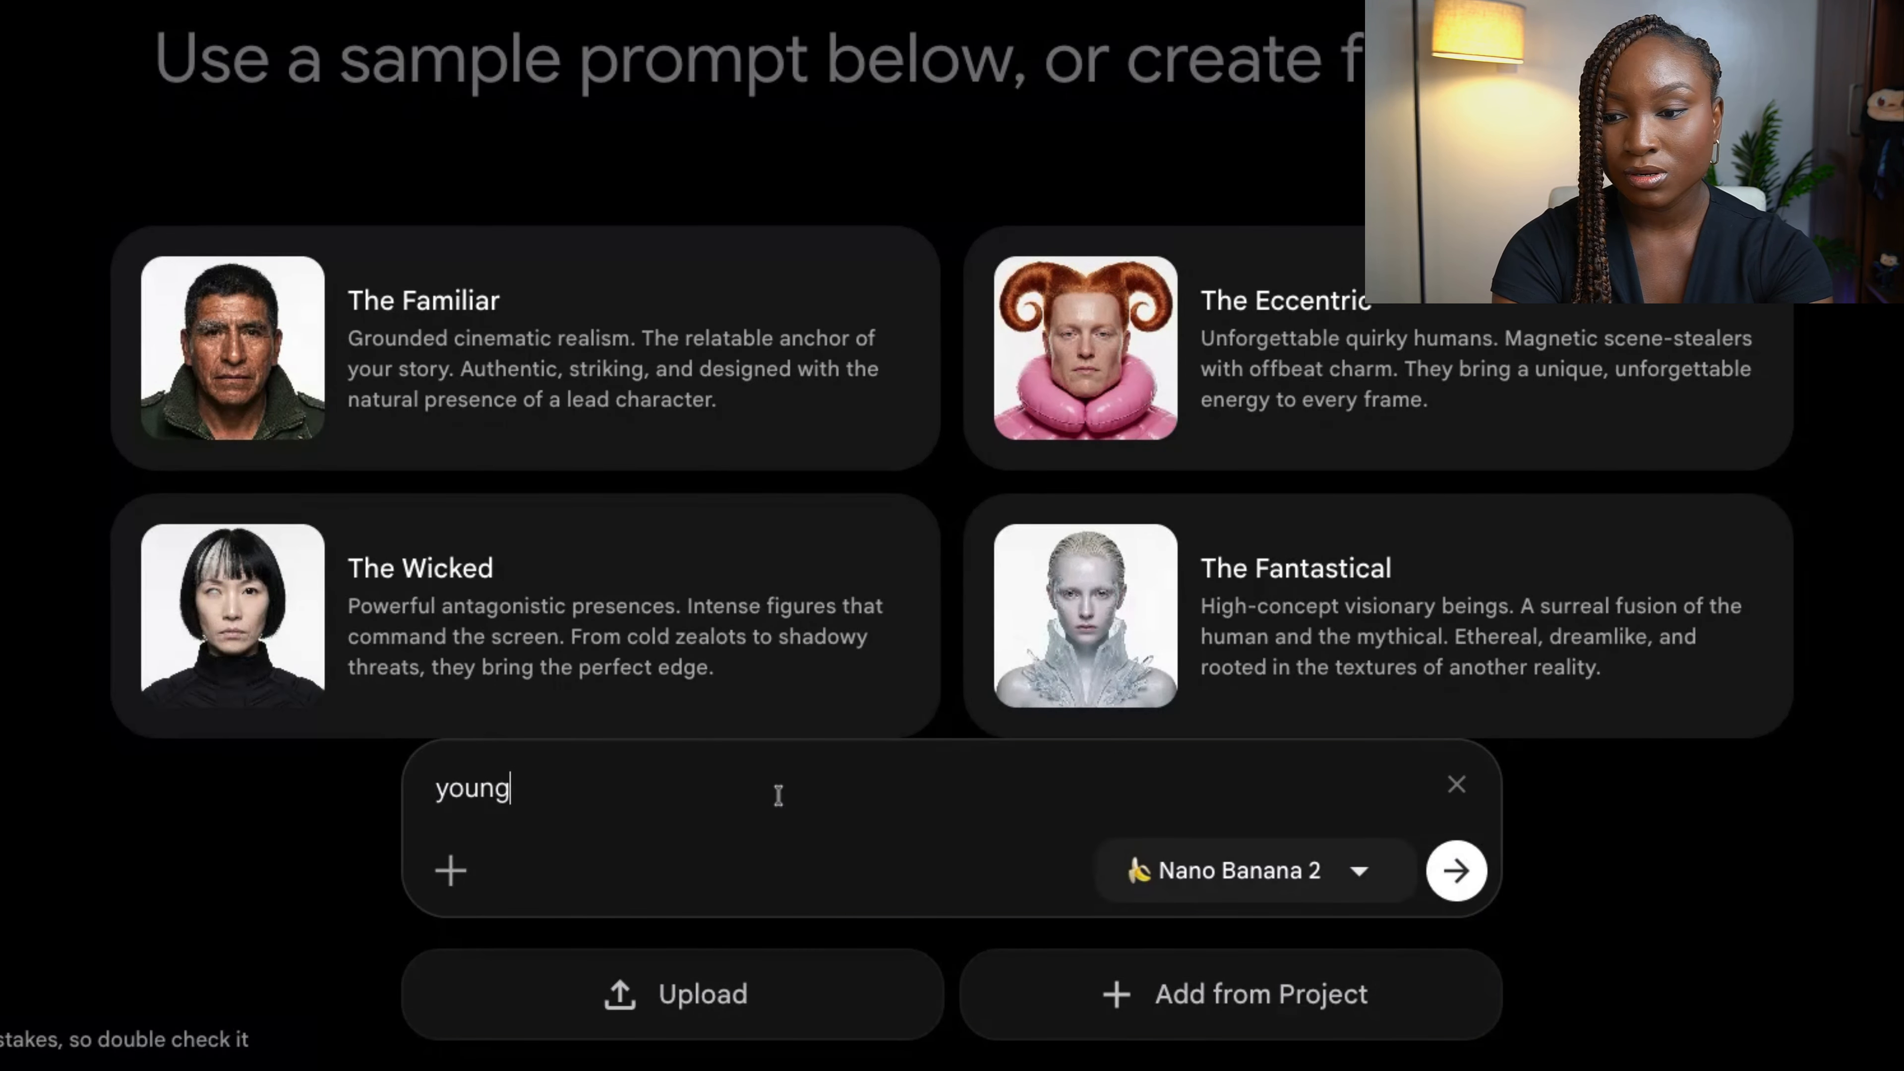
text( woman with dark ha)
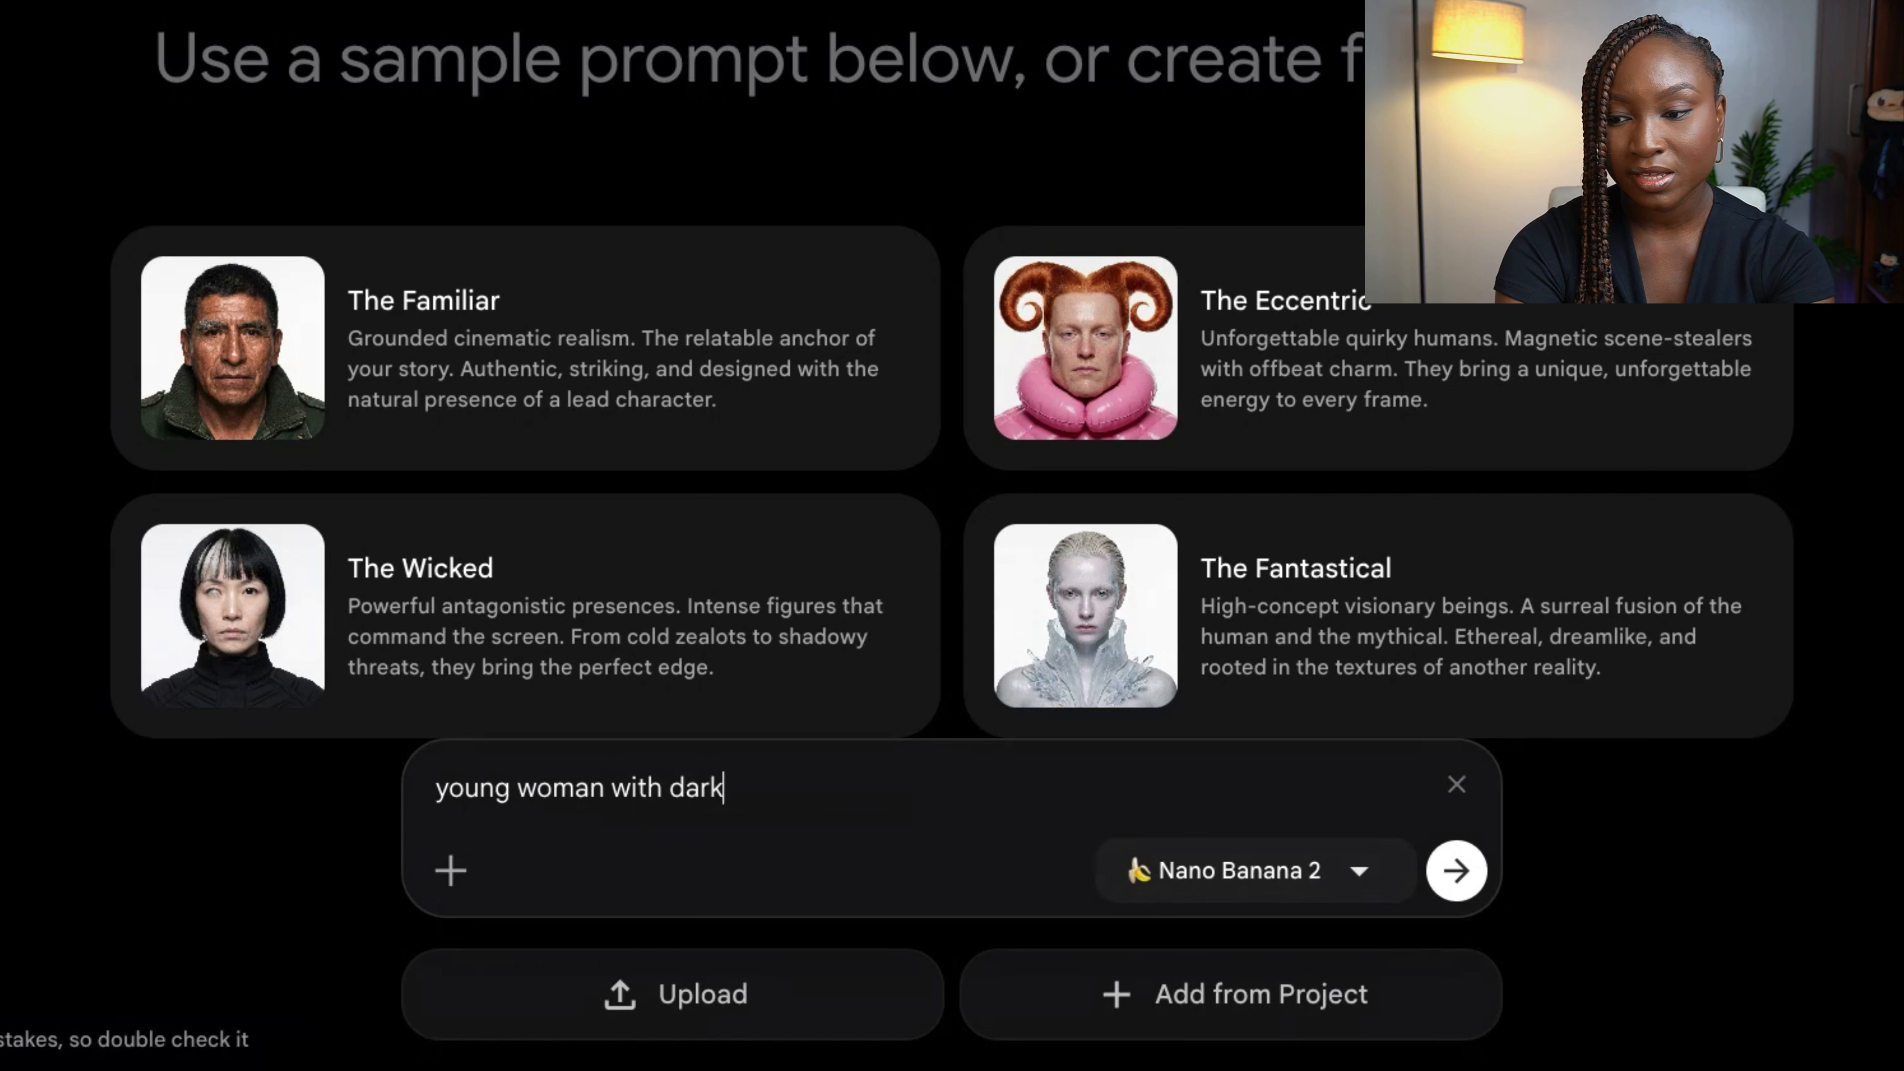
key(BackSpace)
key(BackSpace)
key(BackSpace)
key(BackSpace)
key(BackSpace)
key(BackSpace)
key(BackSpace)
key(BackSpace)
key(BackSpace)
key(BackSpace)
key(BackSpace)
key(BackSpace)
key(BackSpace)
key(BackSpace)
key(BackSpace)
key(BackSpace)
key(BackSpace)
key(BackSpace)
key(BackSpace)
key(BackSpace)
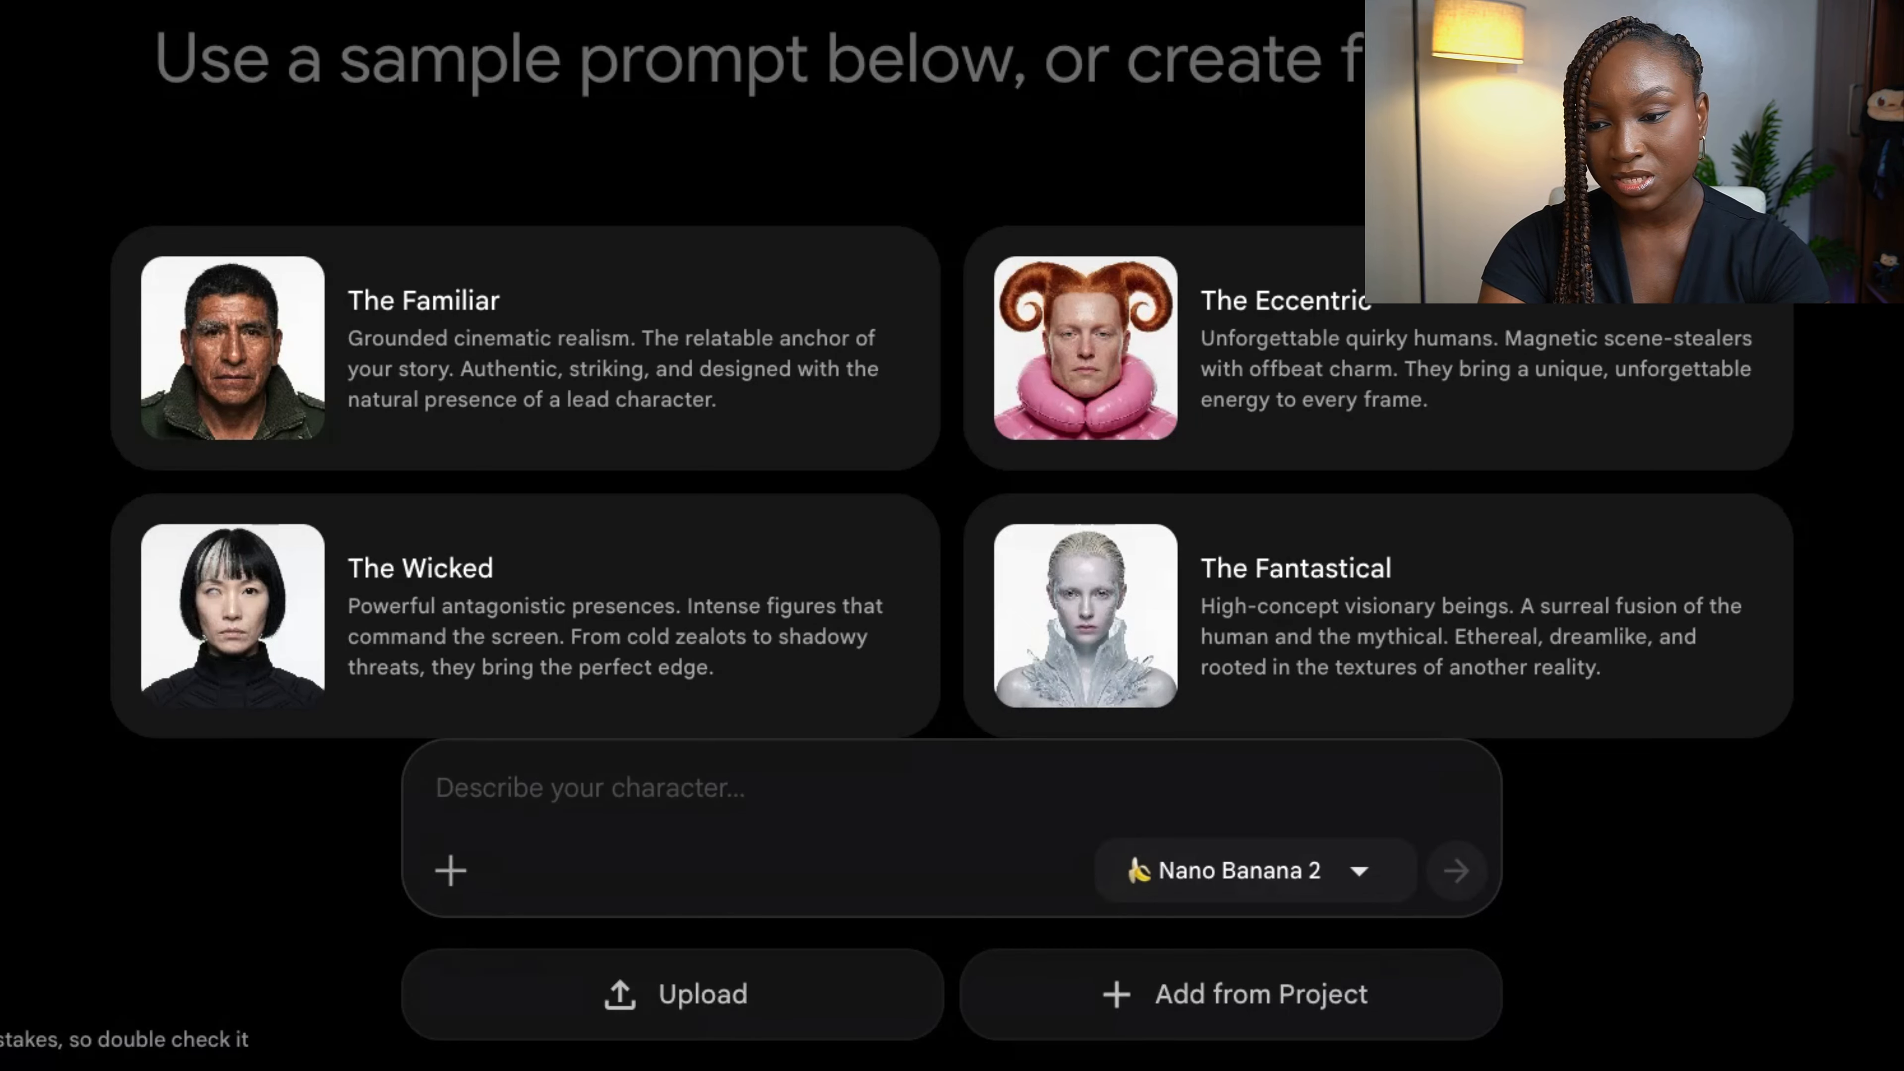
Generate a character: a confident Nigerian fitness instructor in her early 30s, dark skin, oval face, bright smile, shoulder-length natural curly hair, athletic build
text(A Nigerian fitness instructor in her early 30s. Dark skin, oval face, bright smile, expressive eyes, and shoulder-length natural curly hair. Athletic and healthy-looking build. Confident, disciplined, and encouraging personality)
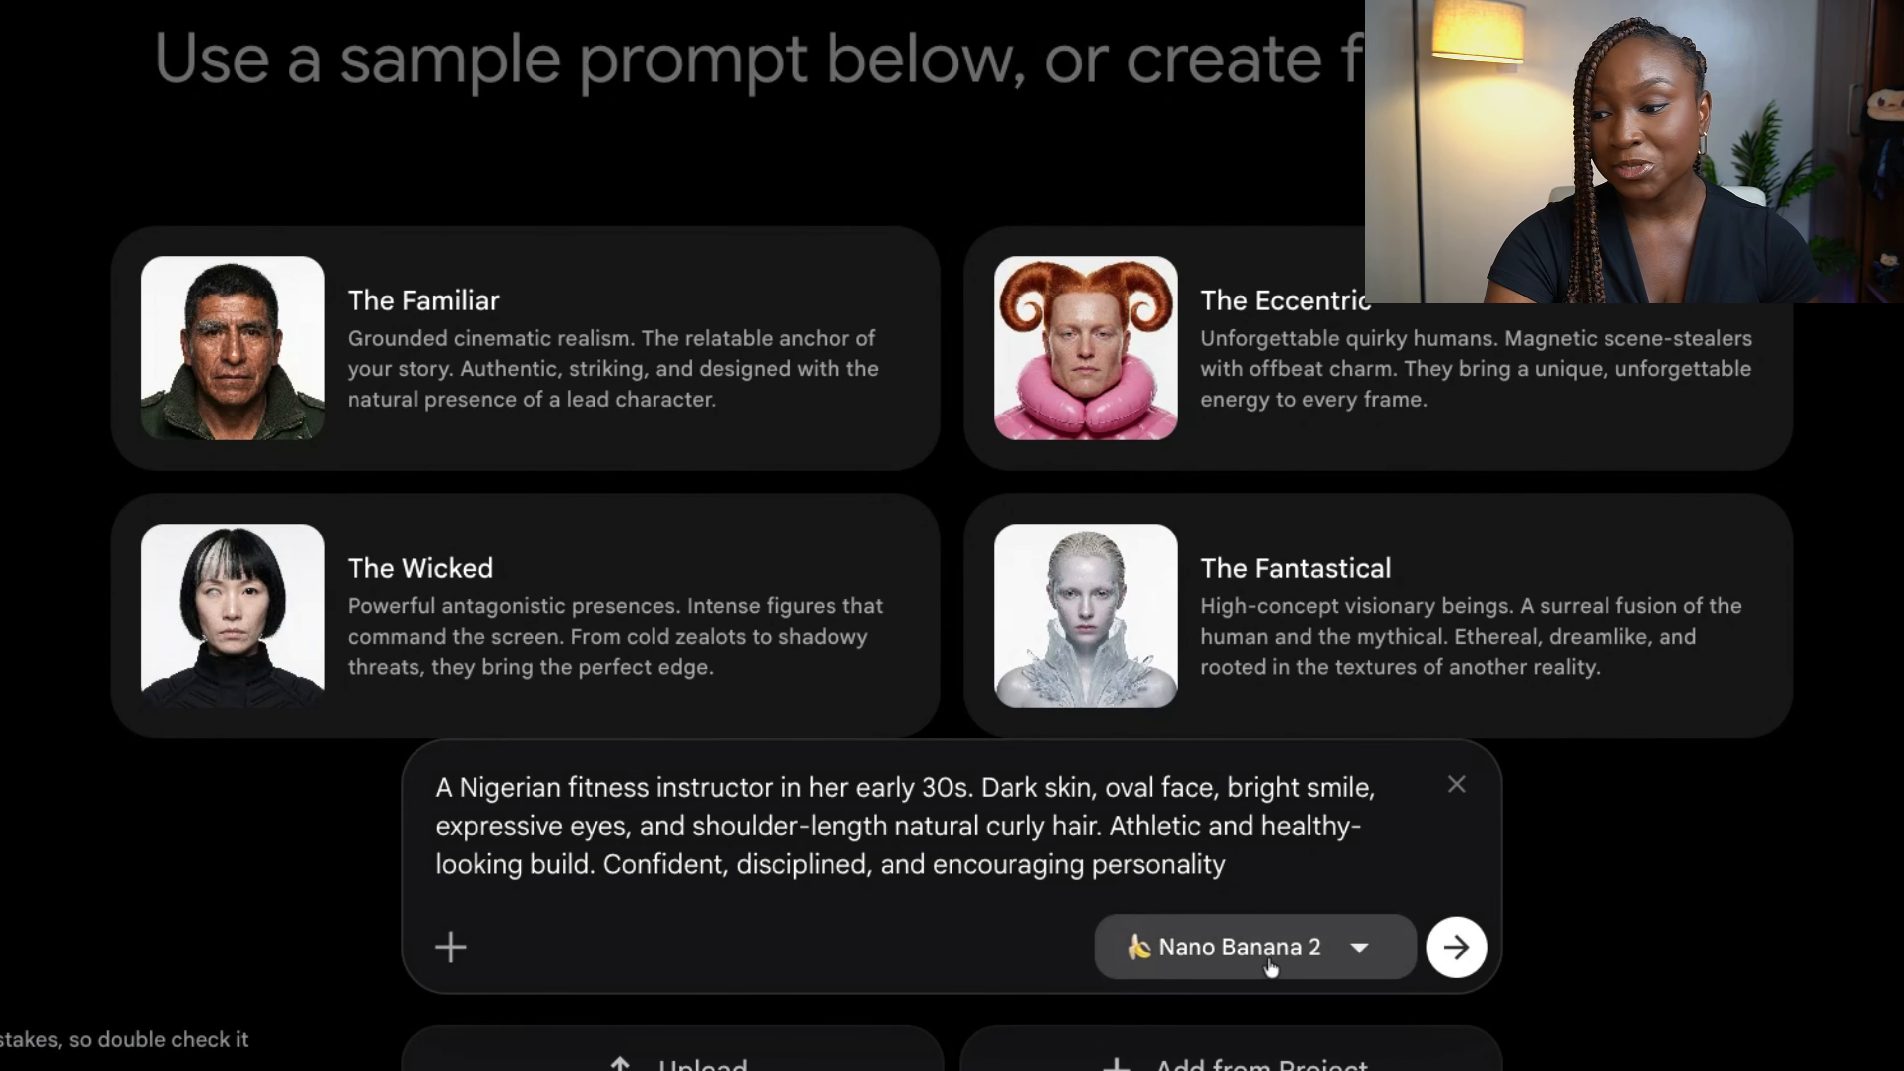
click(1456, 946)
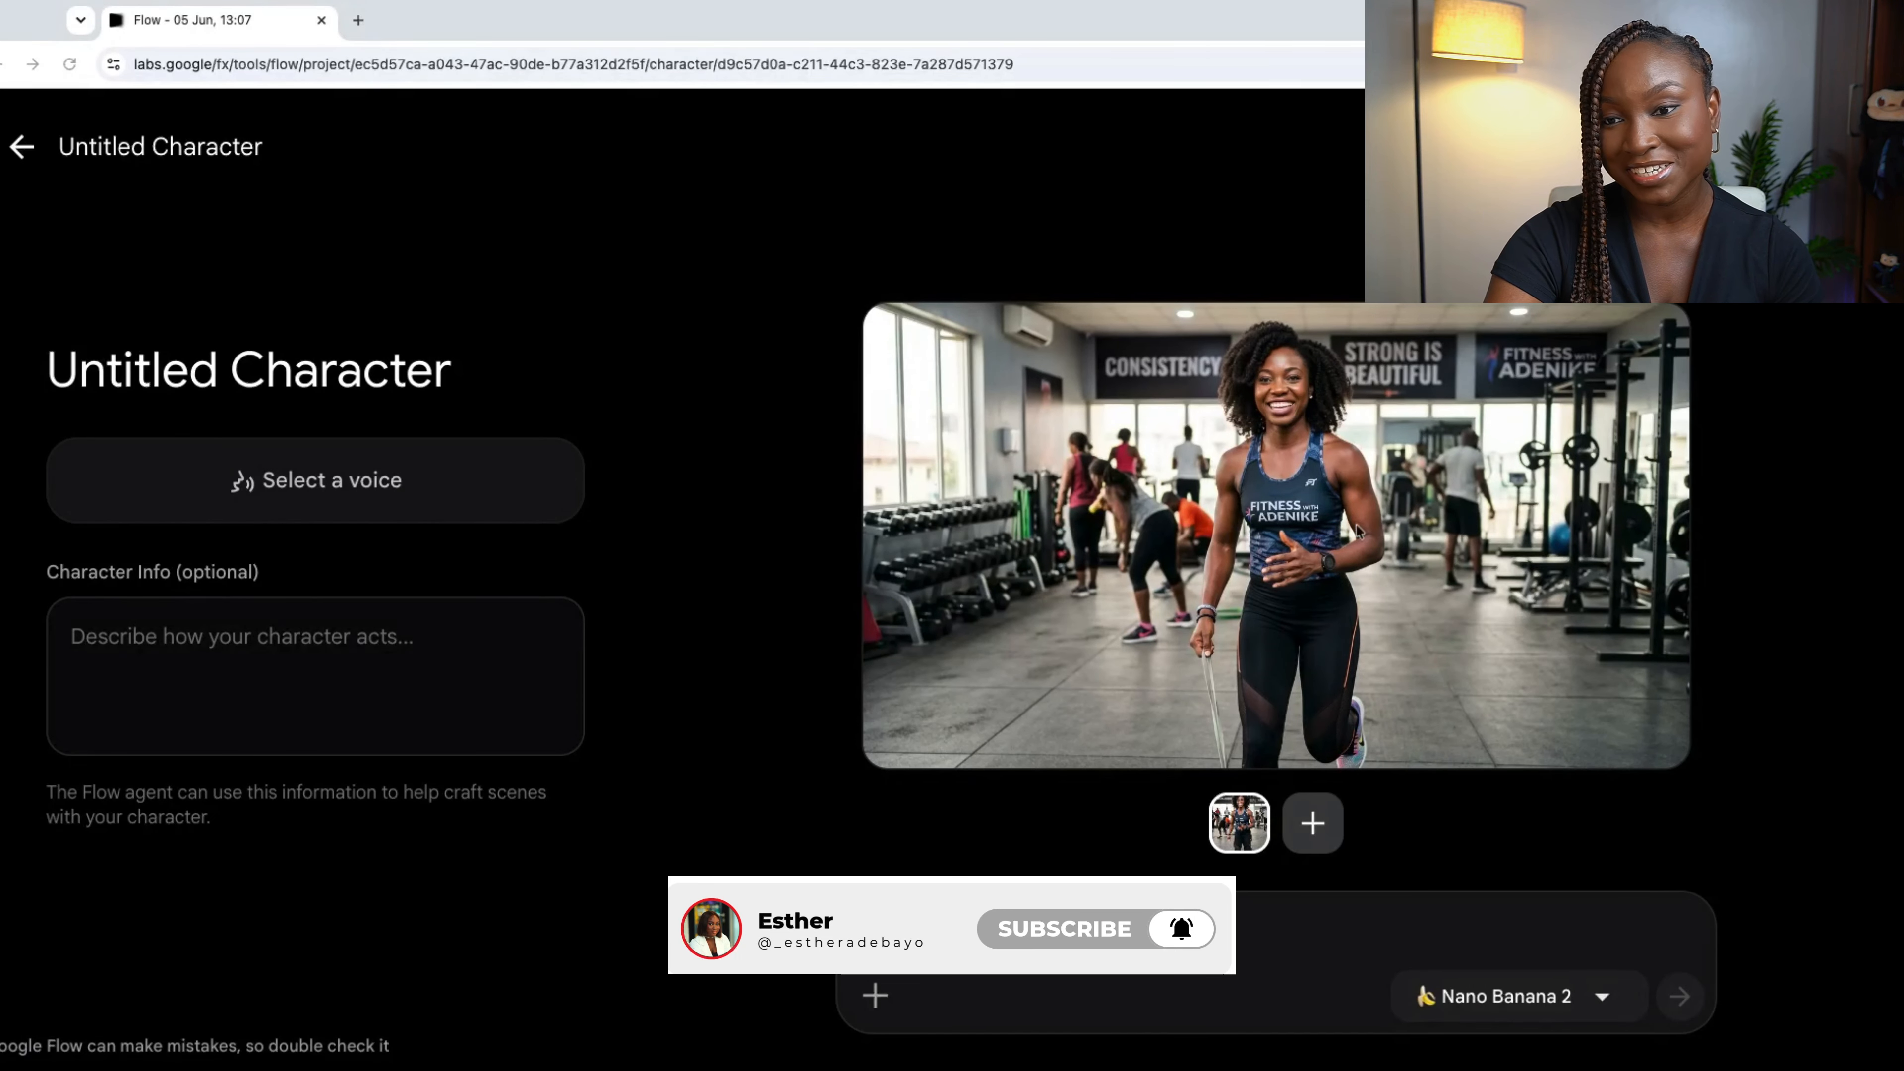
Rename the untitled character with the first name printed on her tank top
triple_click(199, 375)
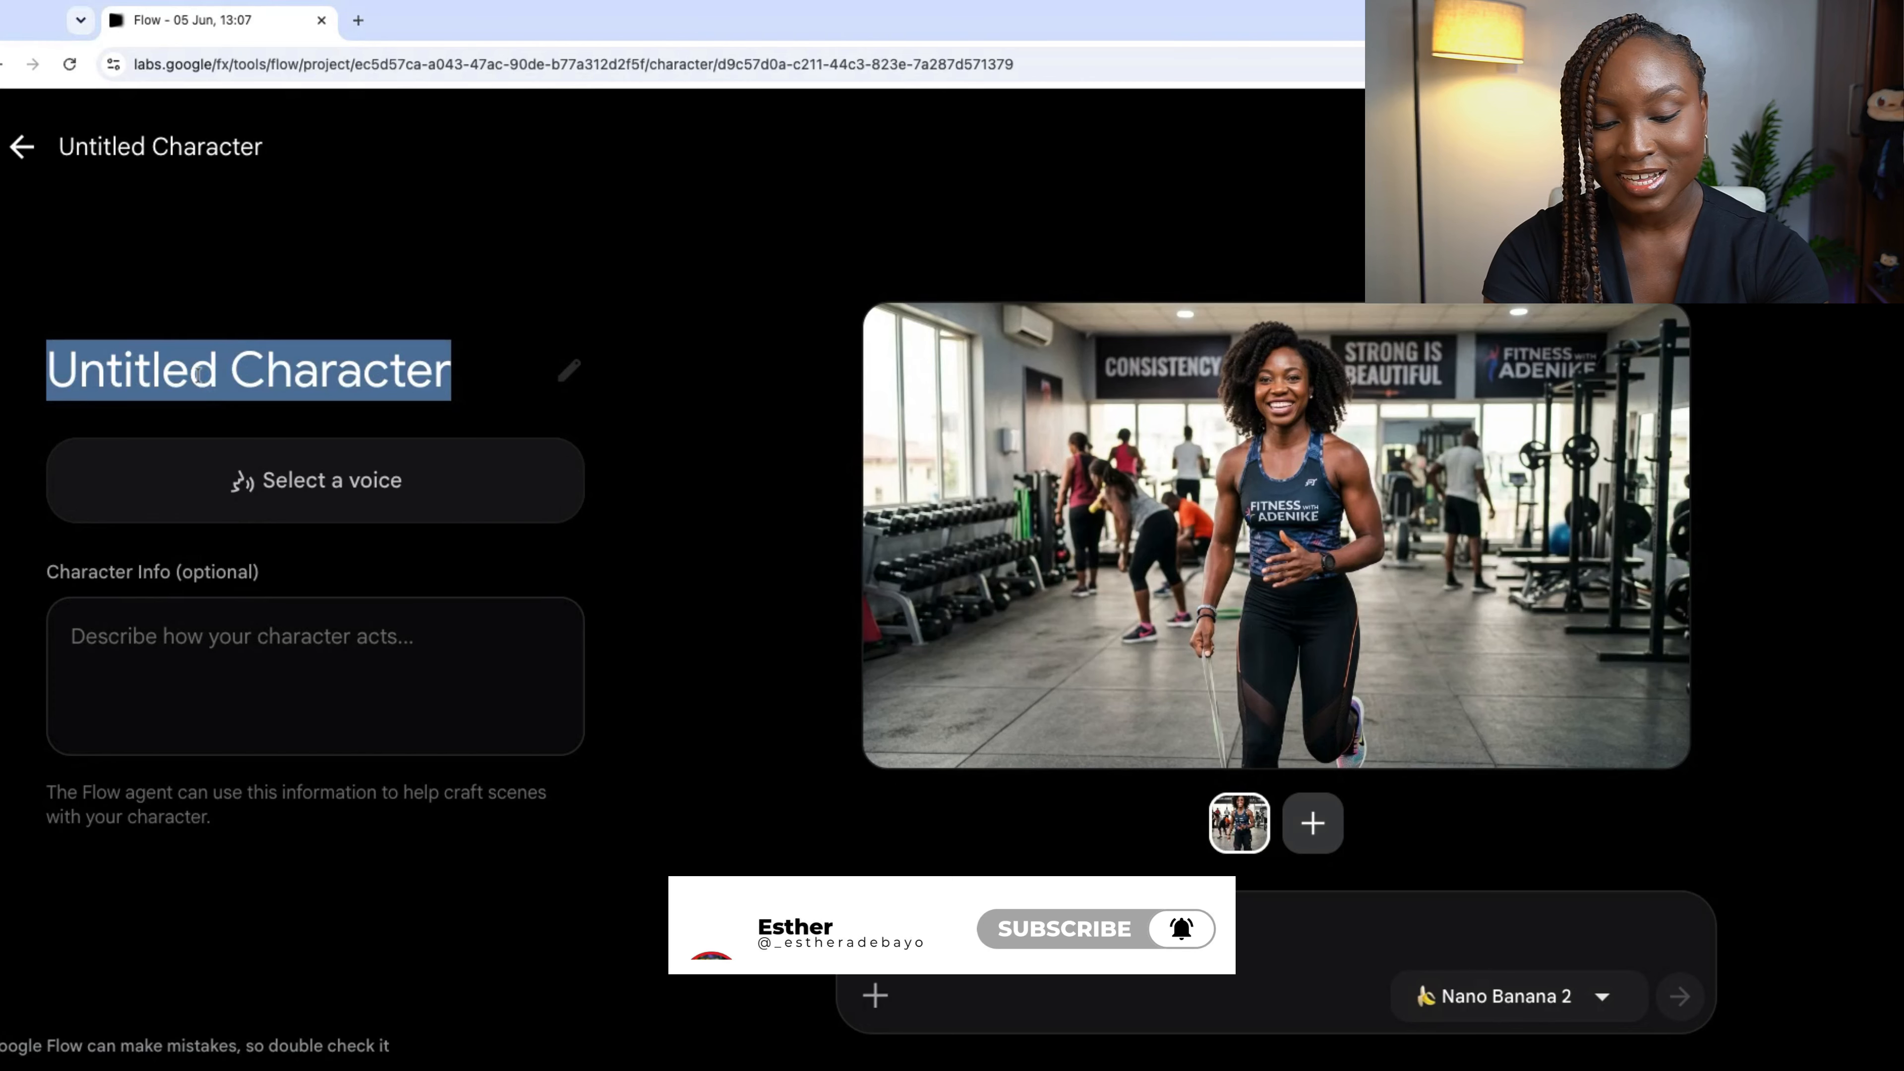
text(Adenike)
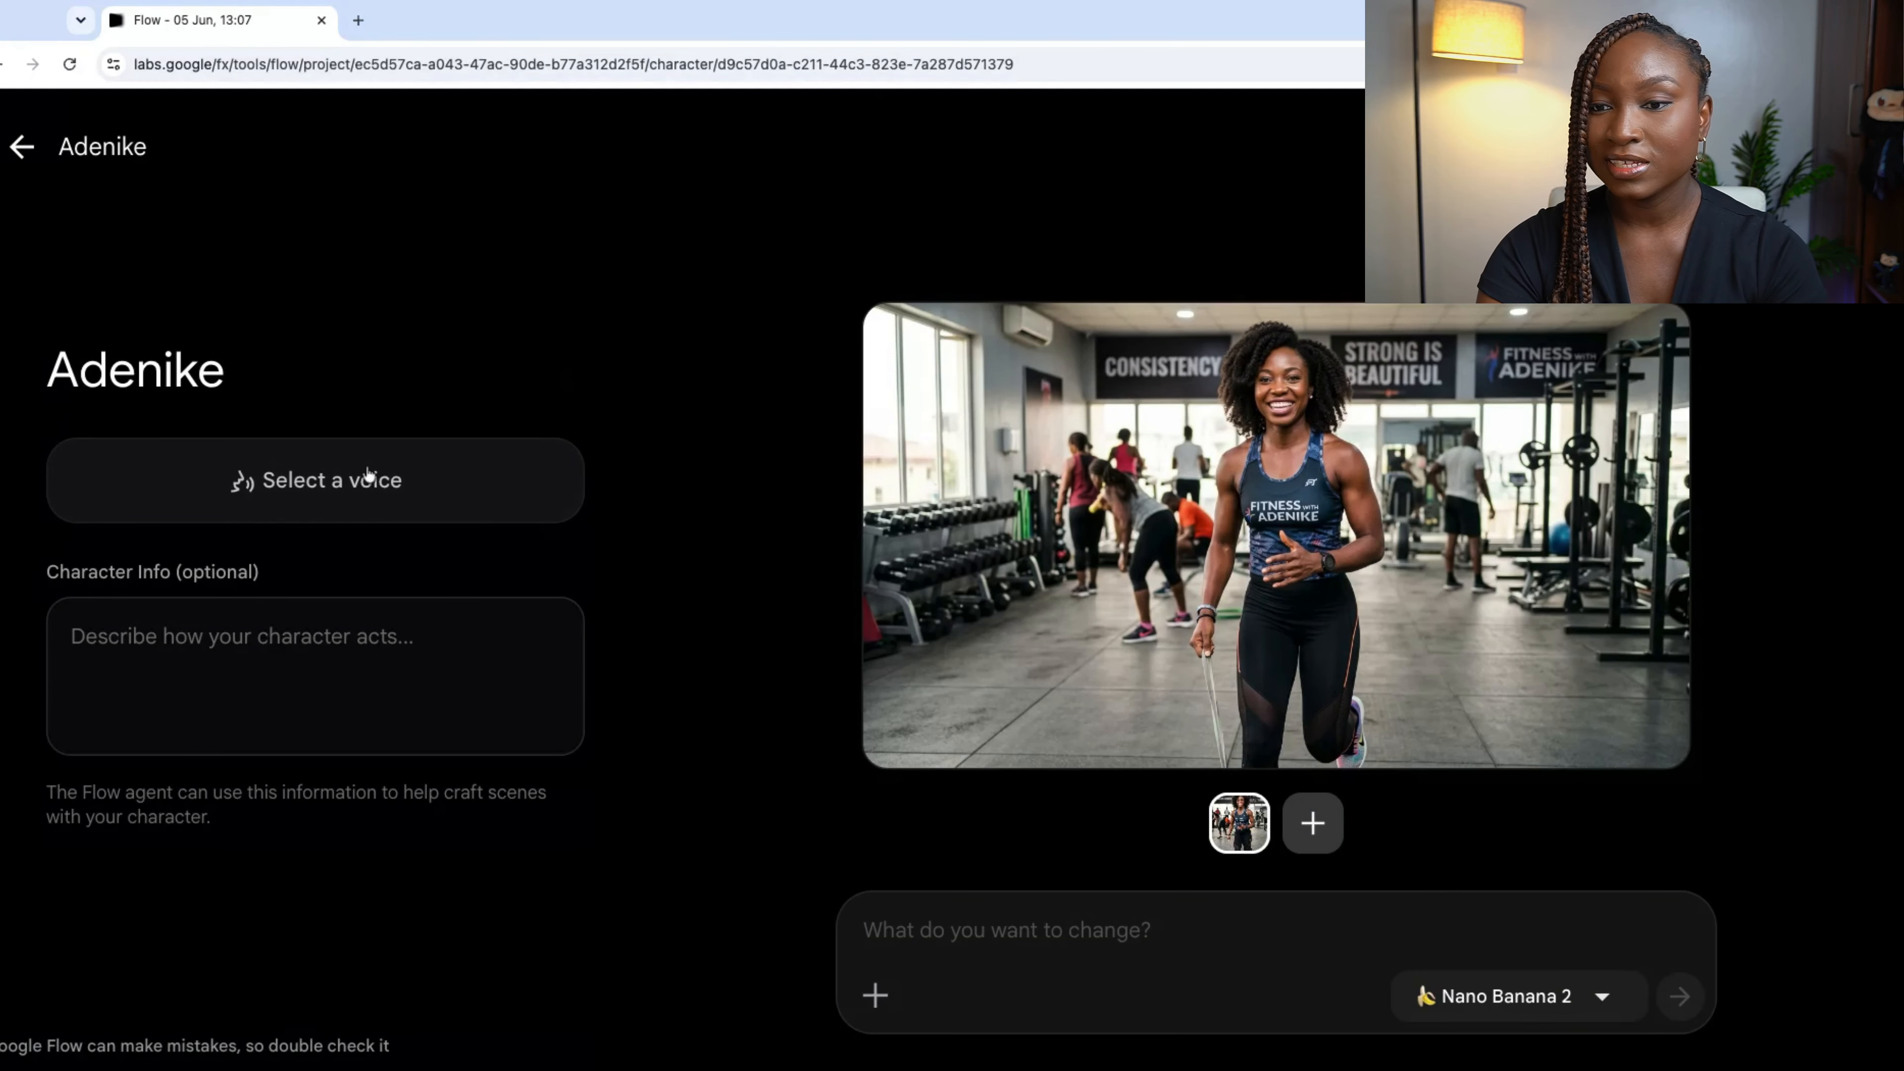
click(369, 474)
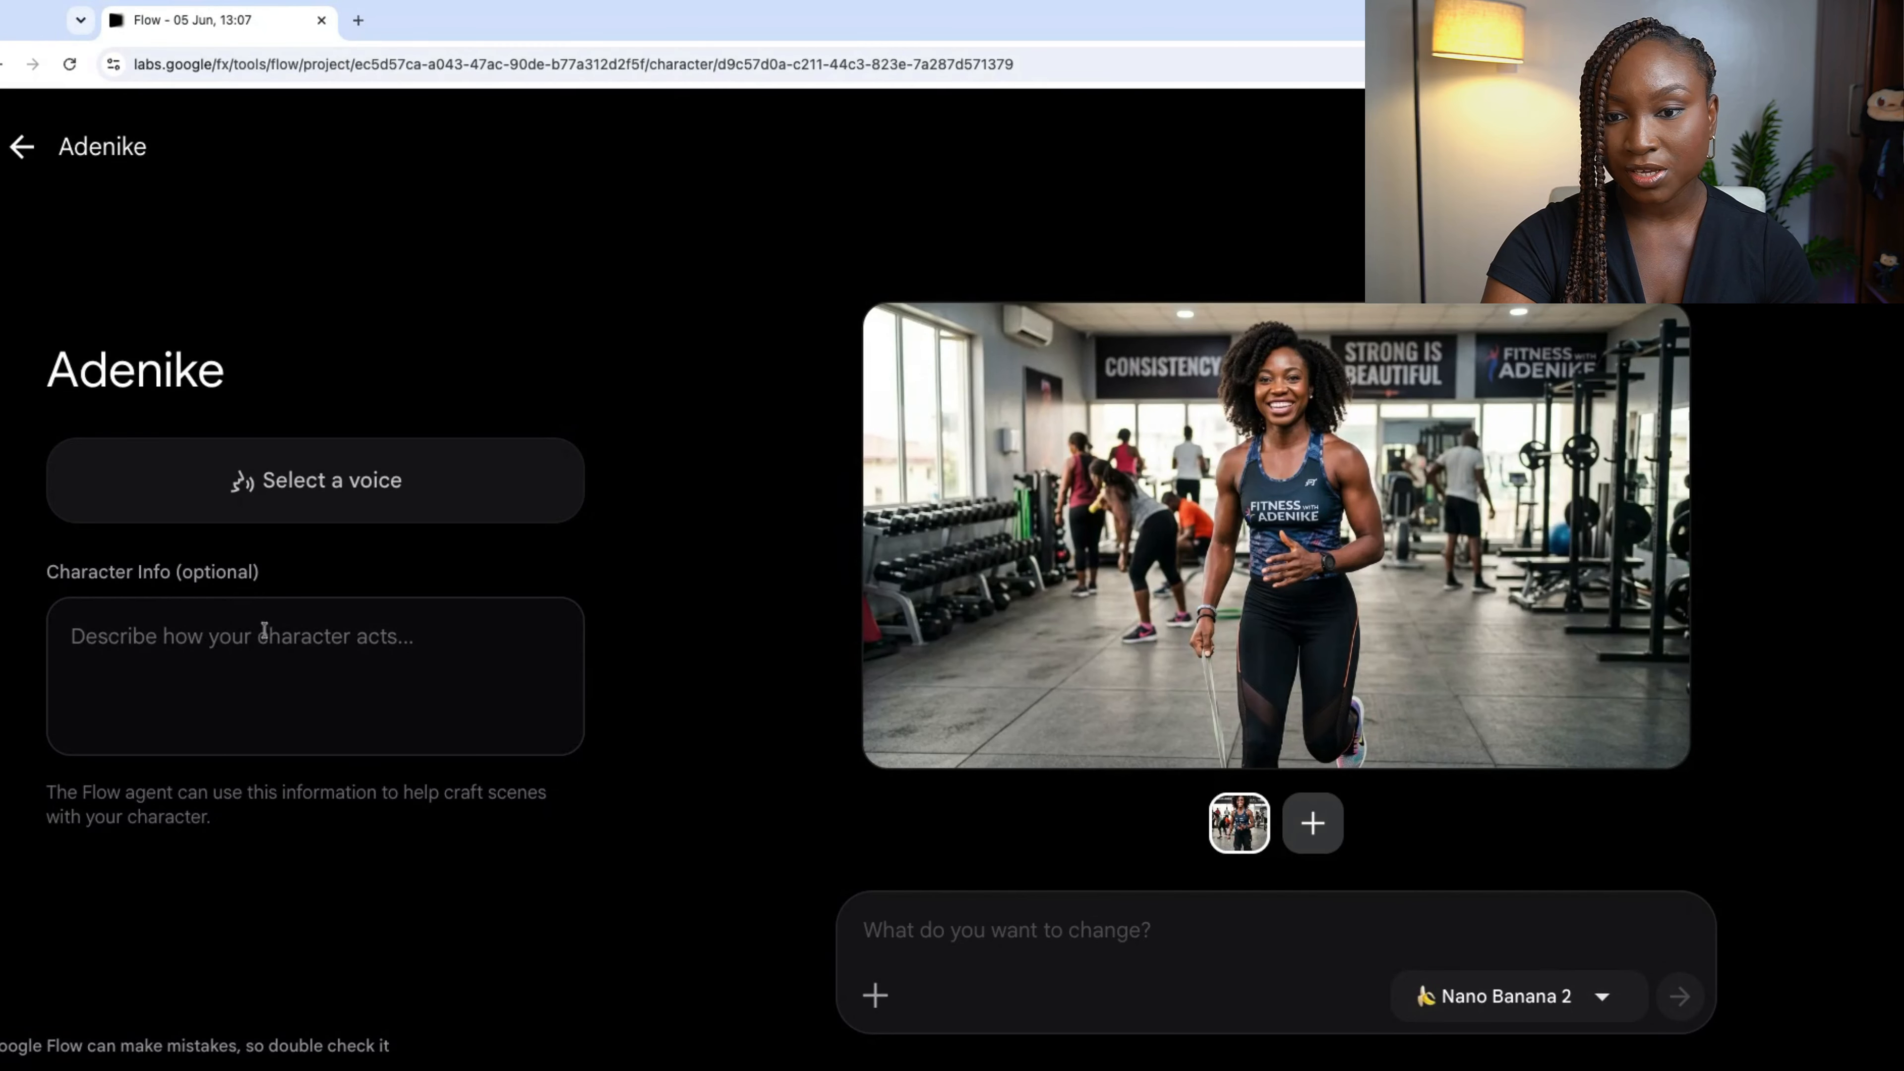
Fill in the character info with the prepared text beginning "Speaks with confidence and warmth. Encouraging without being overly energetic" and check it
click(203, 628)
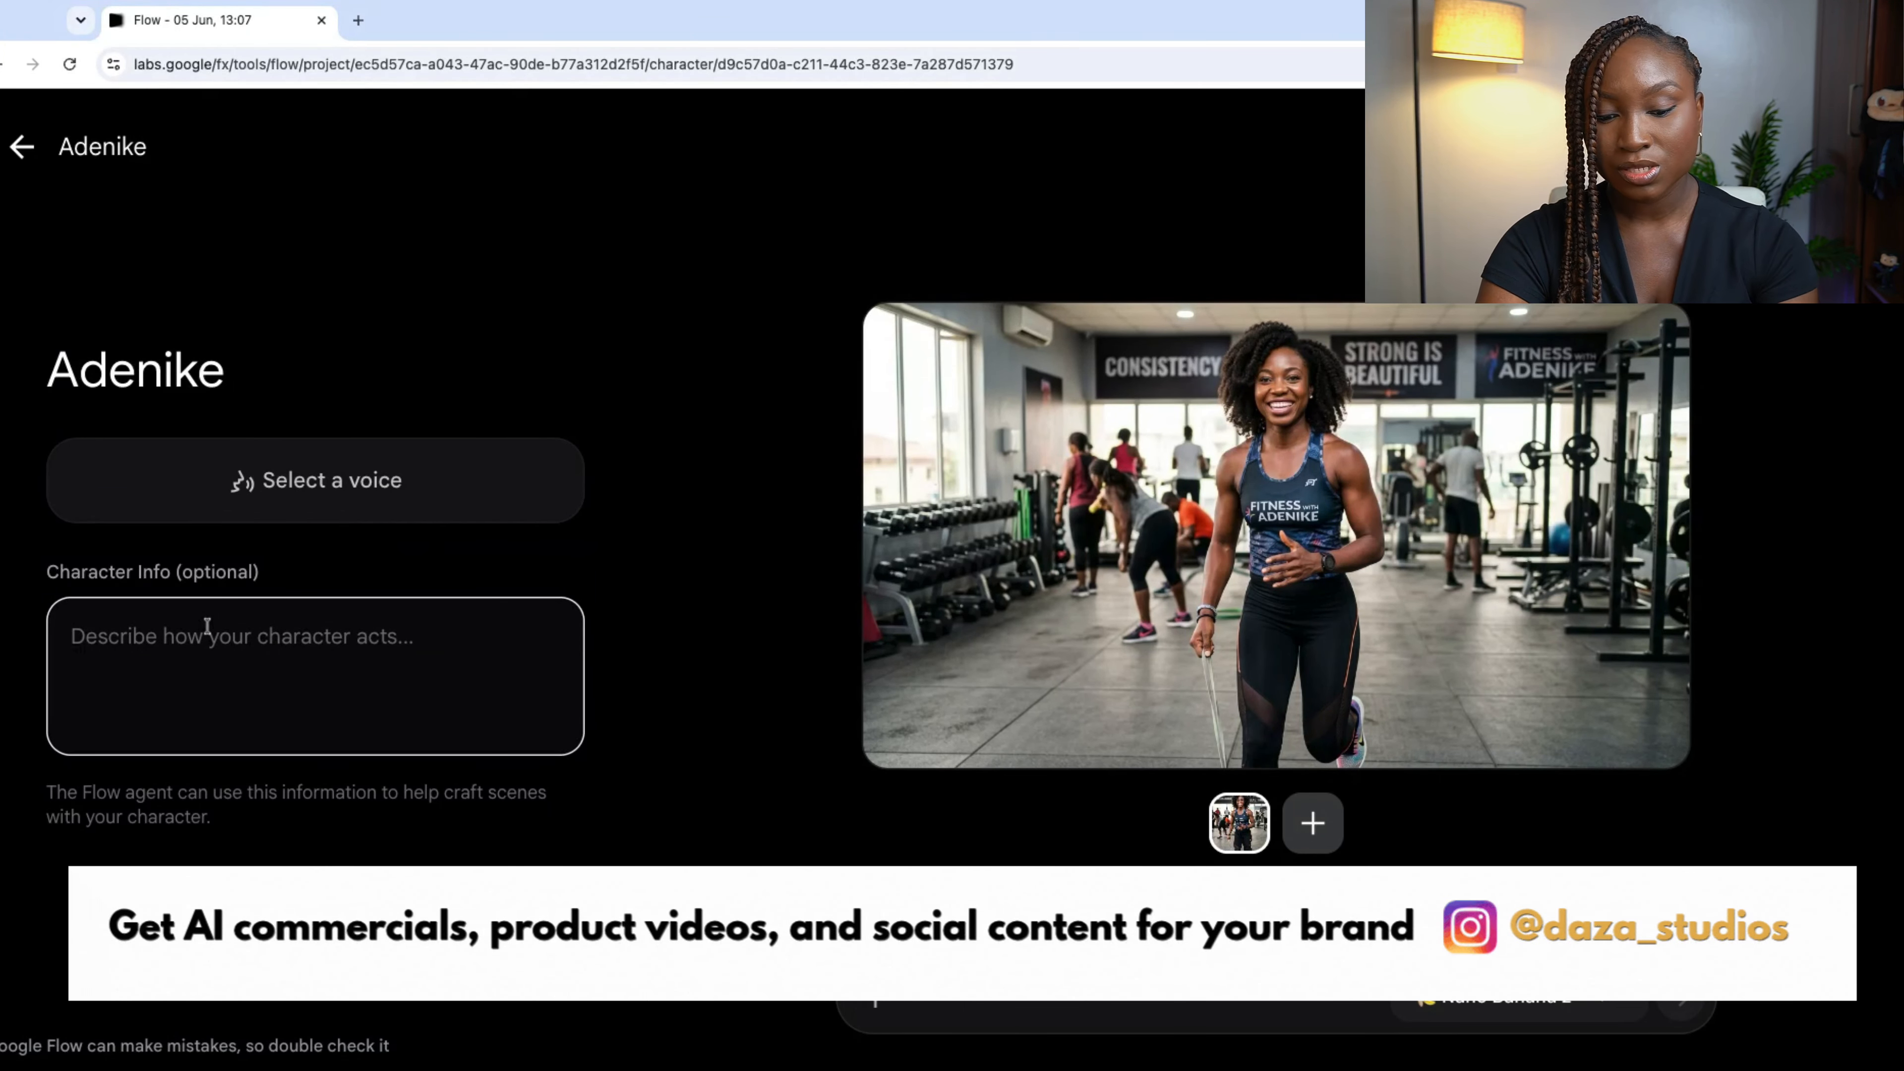
key(super+v)
scroll(231, 640, up, 2)
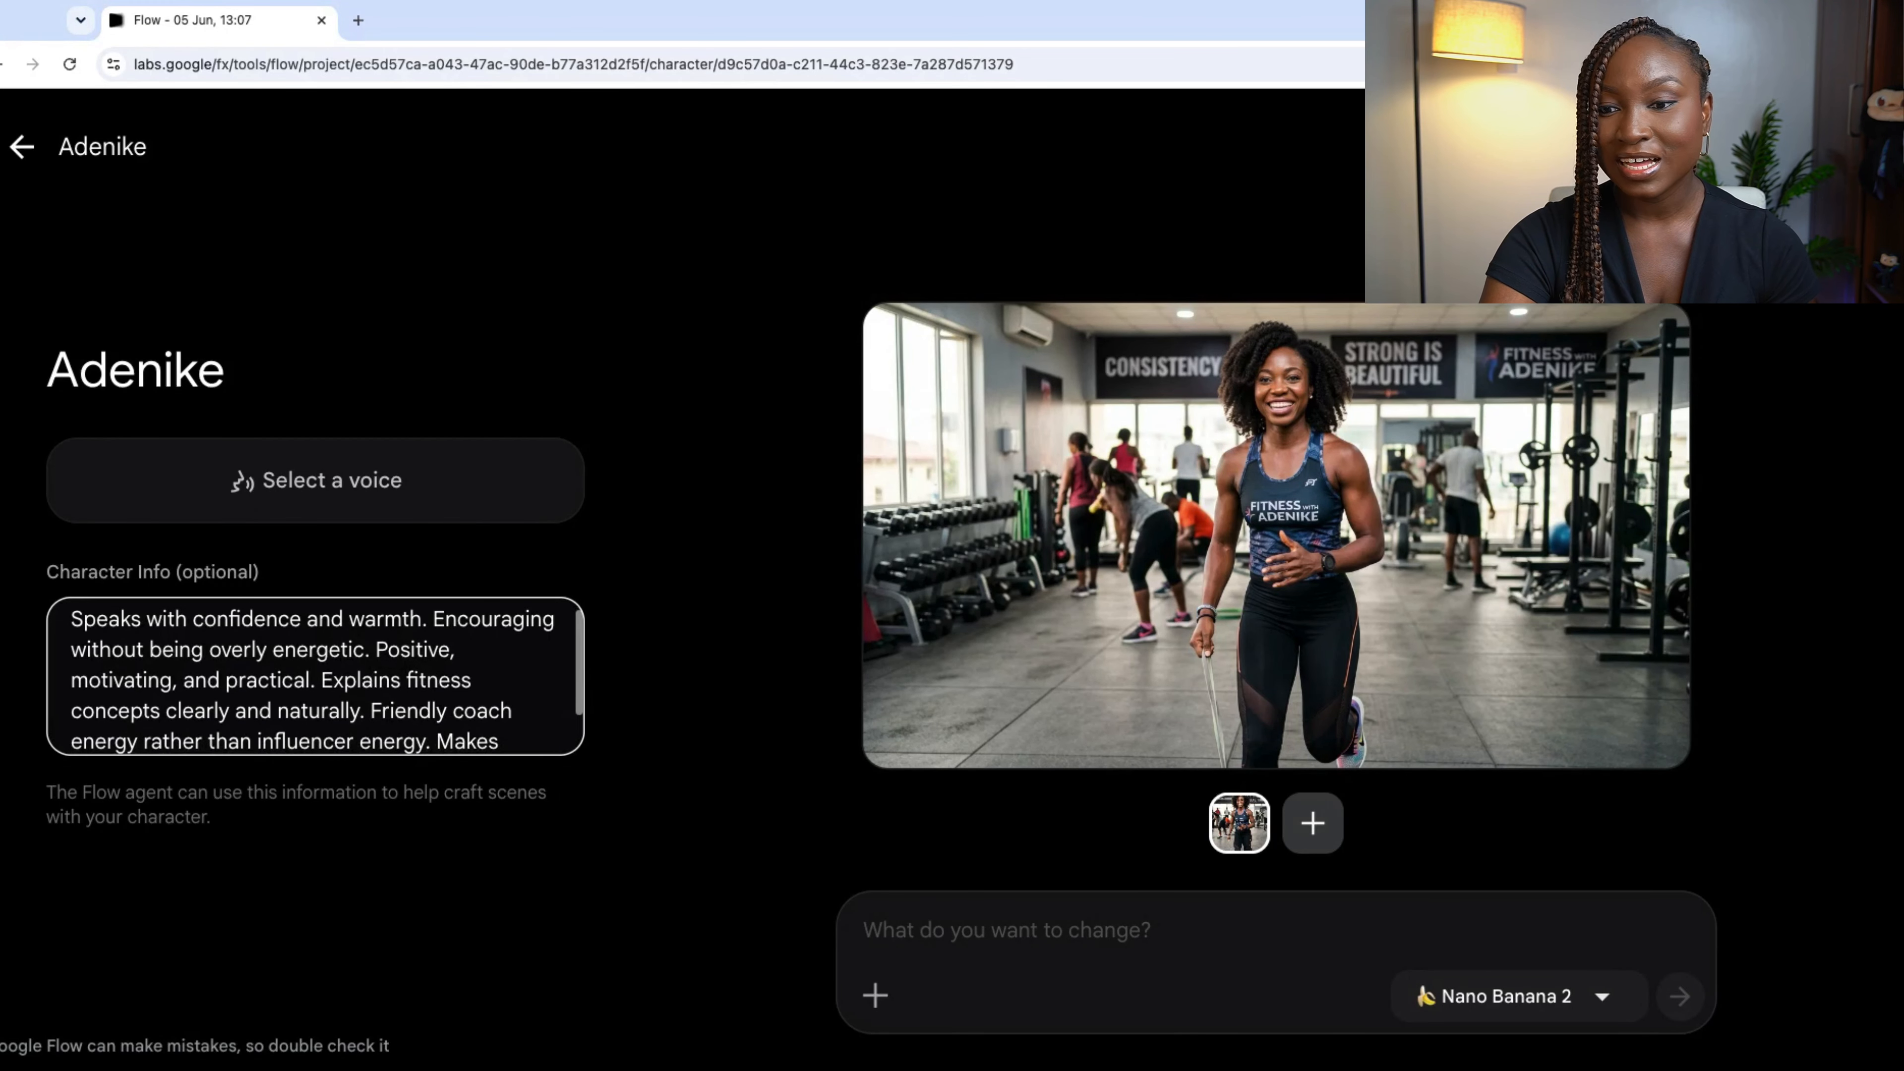
scroll(374, 679, down, 2)
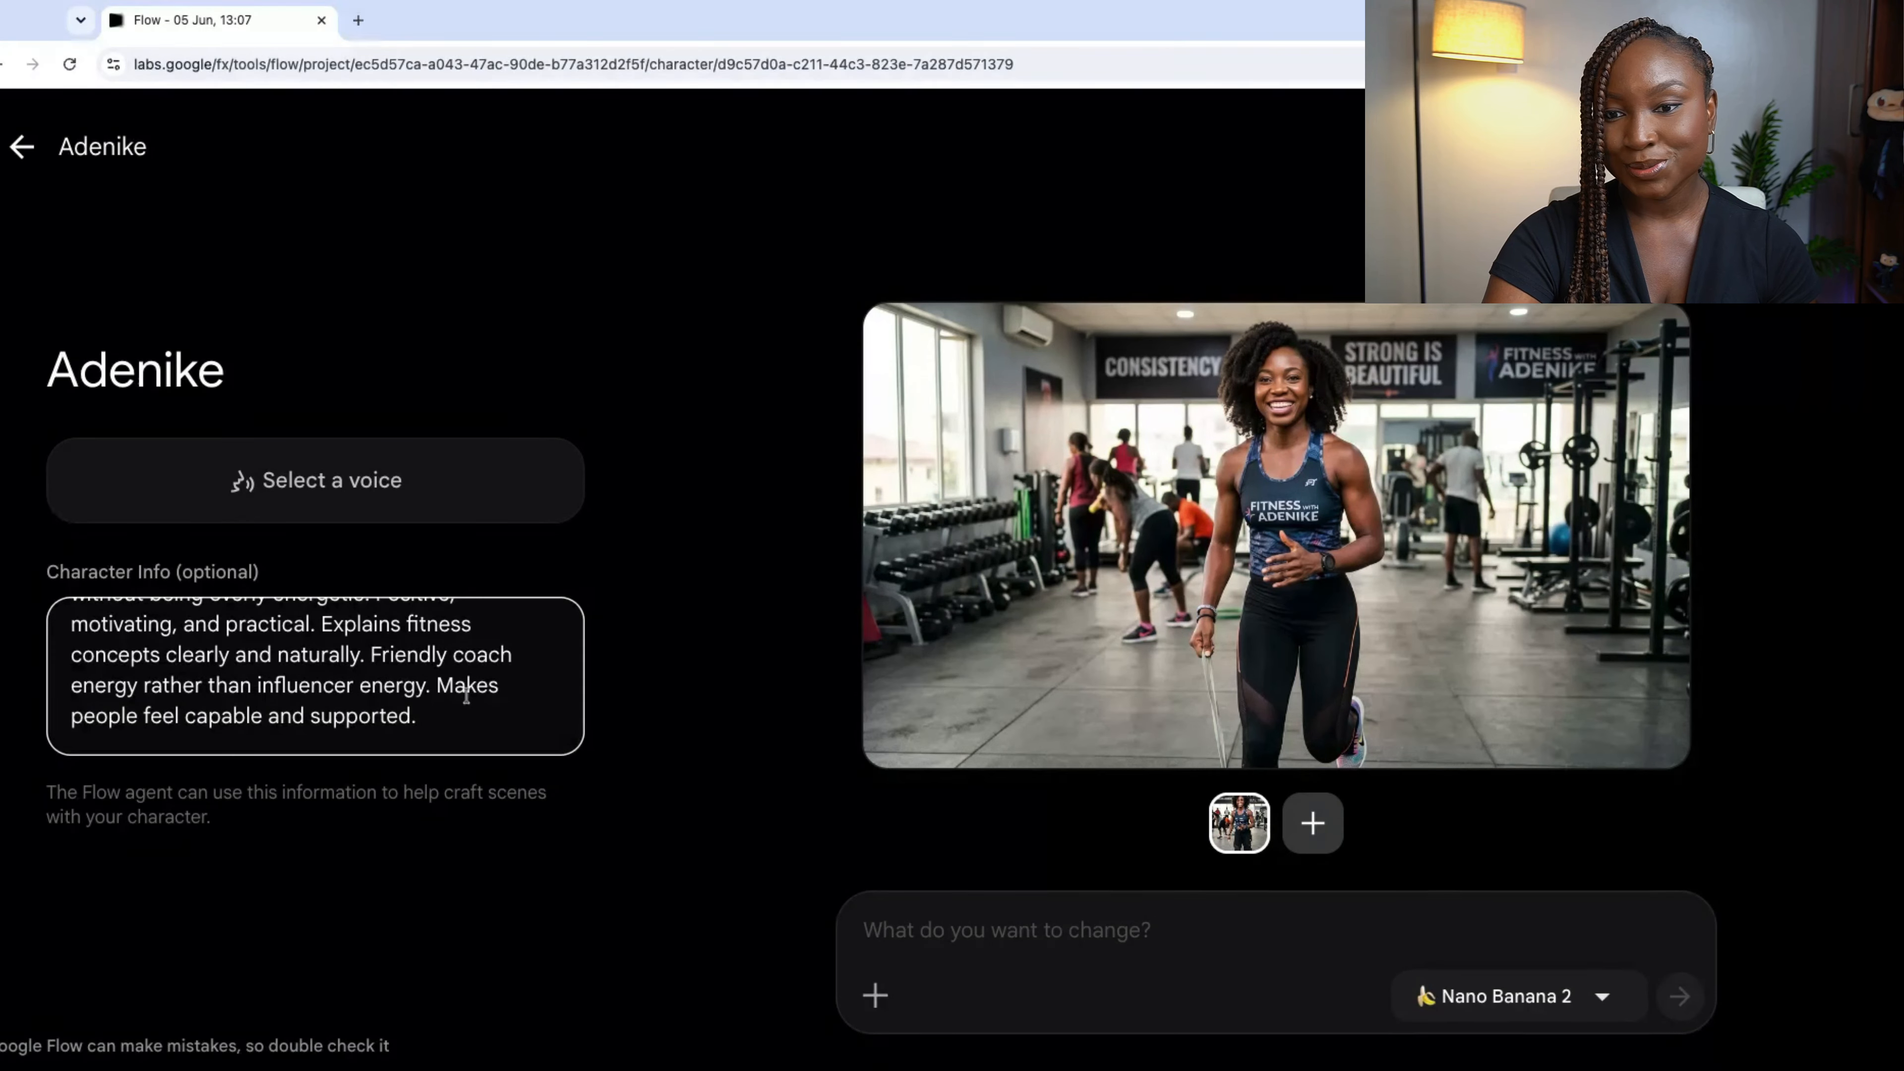
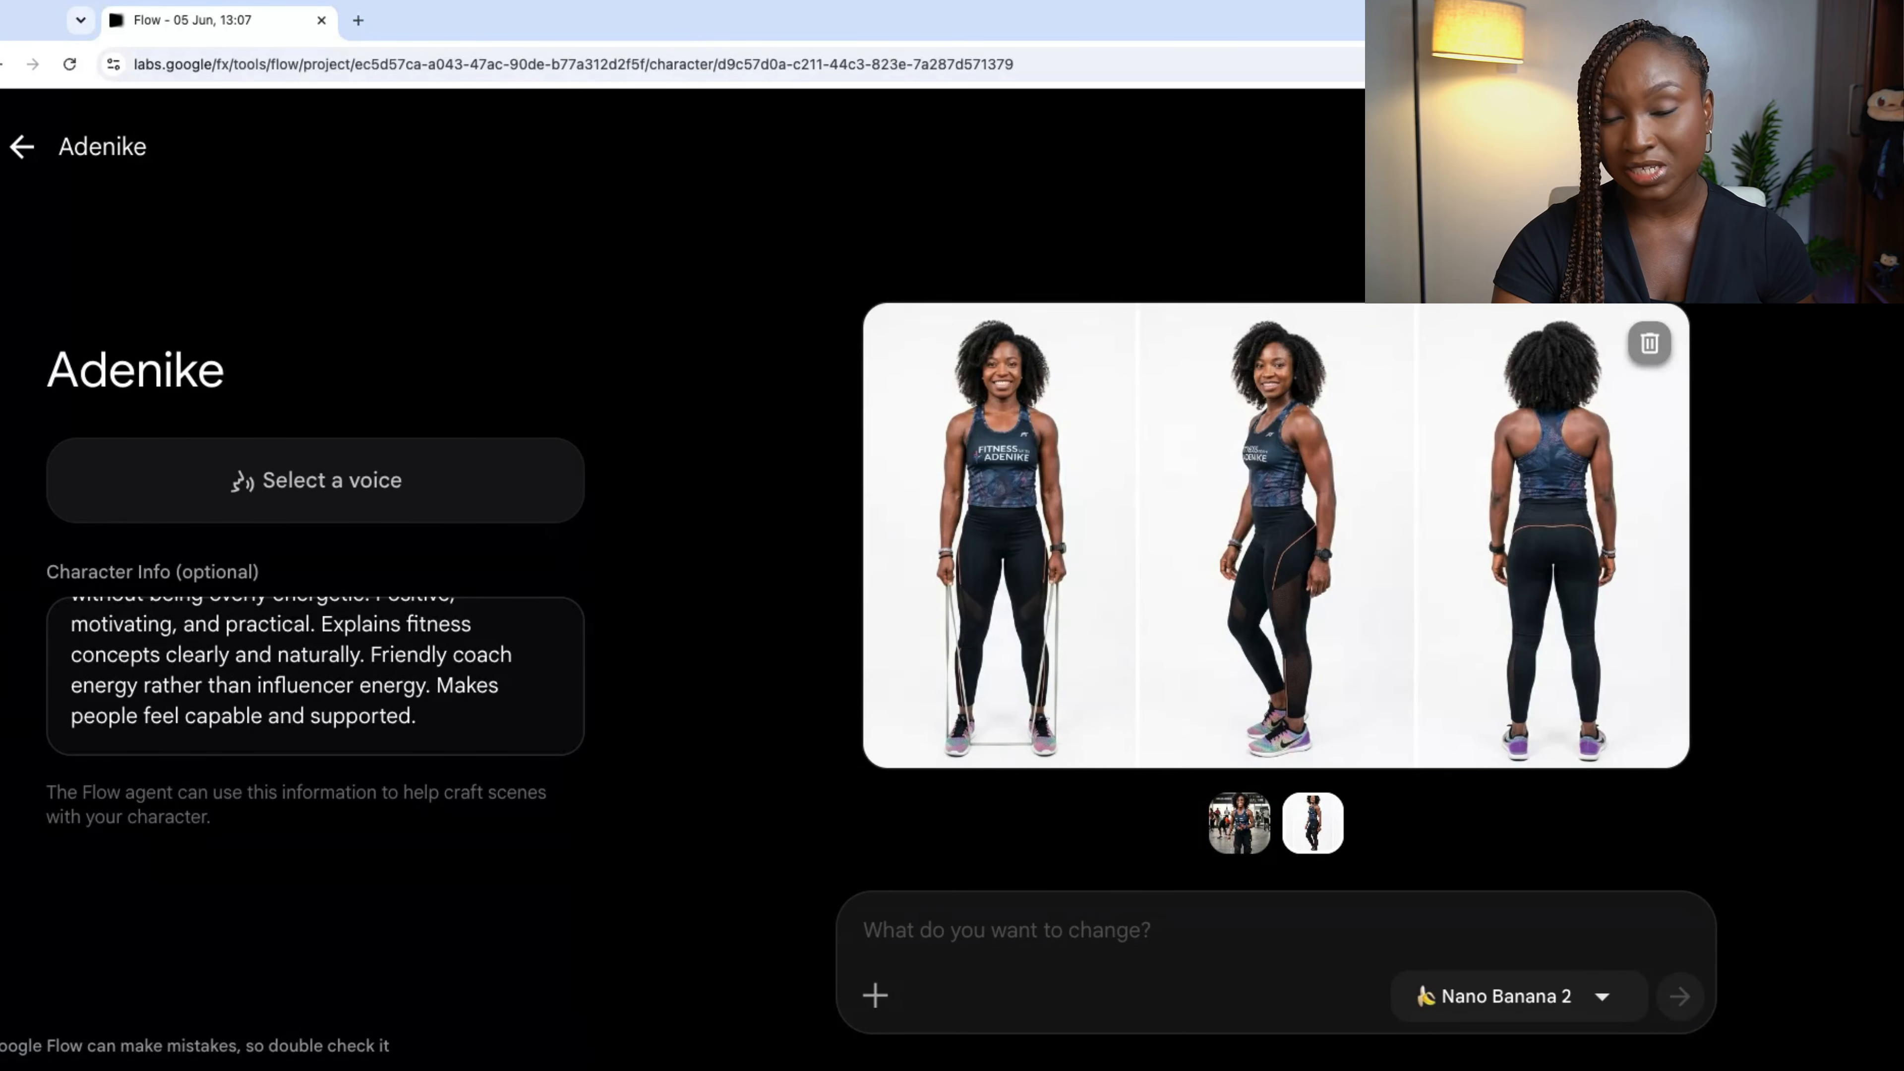
Open the voice selection for the character and look through the whole list of ready-made voices
click(378, 493)
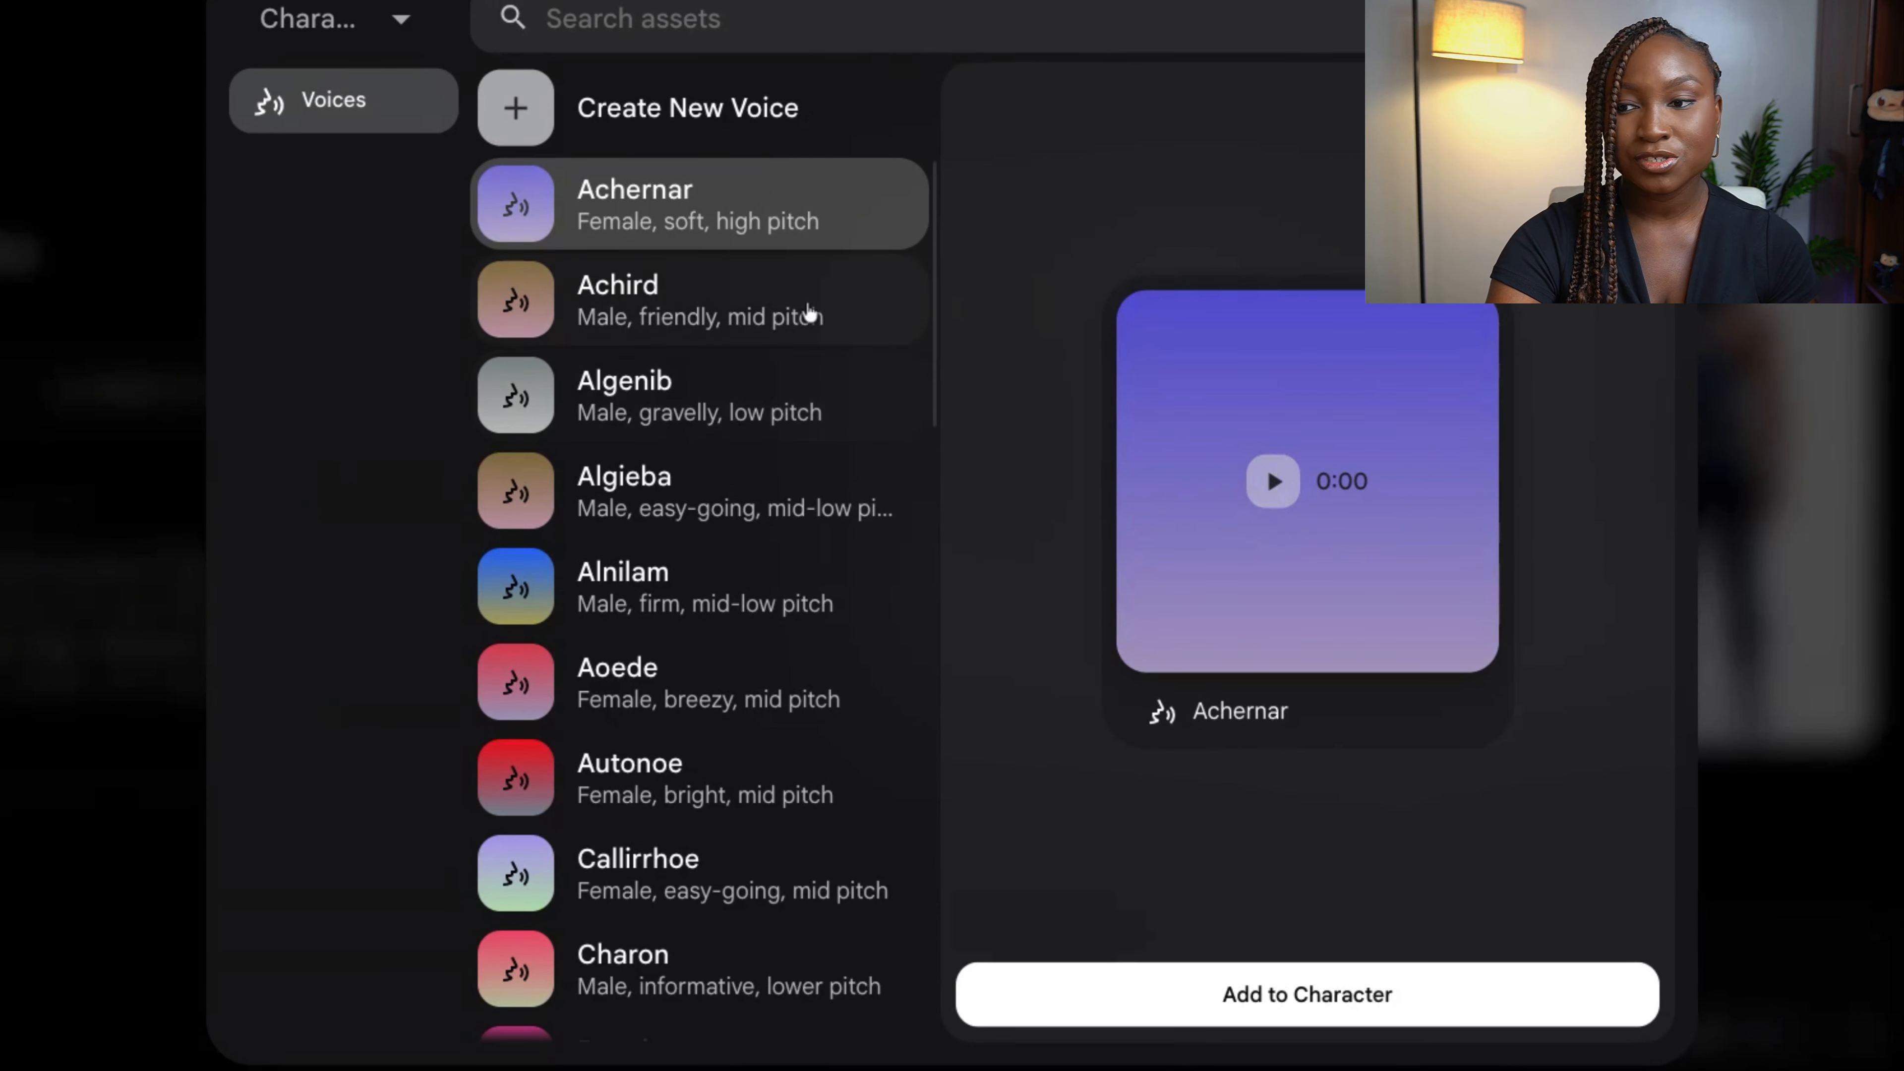
scroll(893, 361, down, 1)
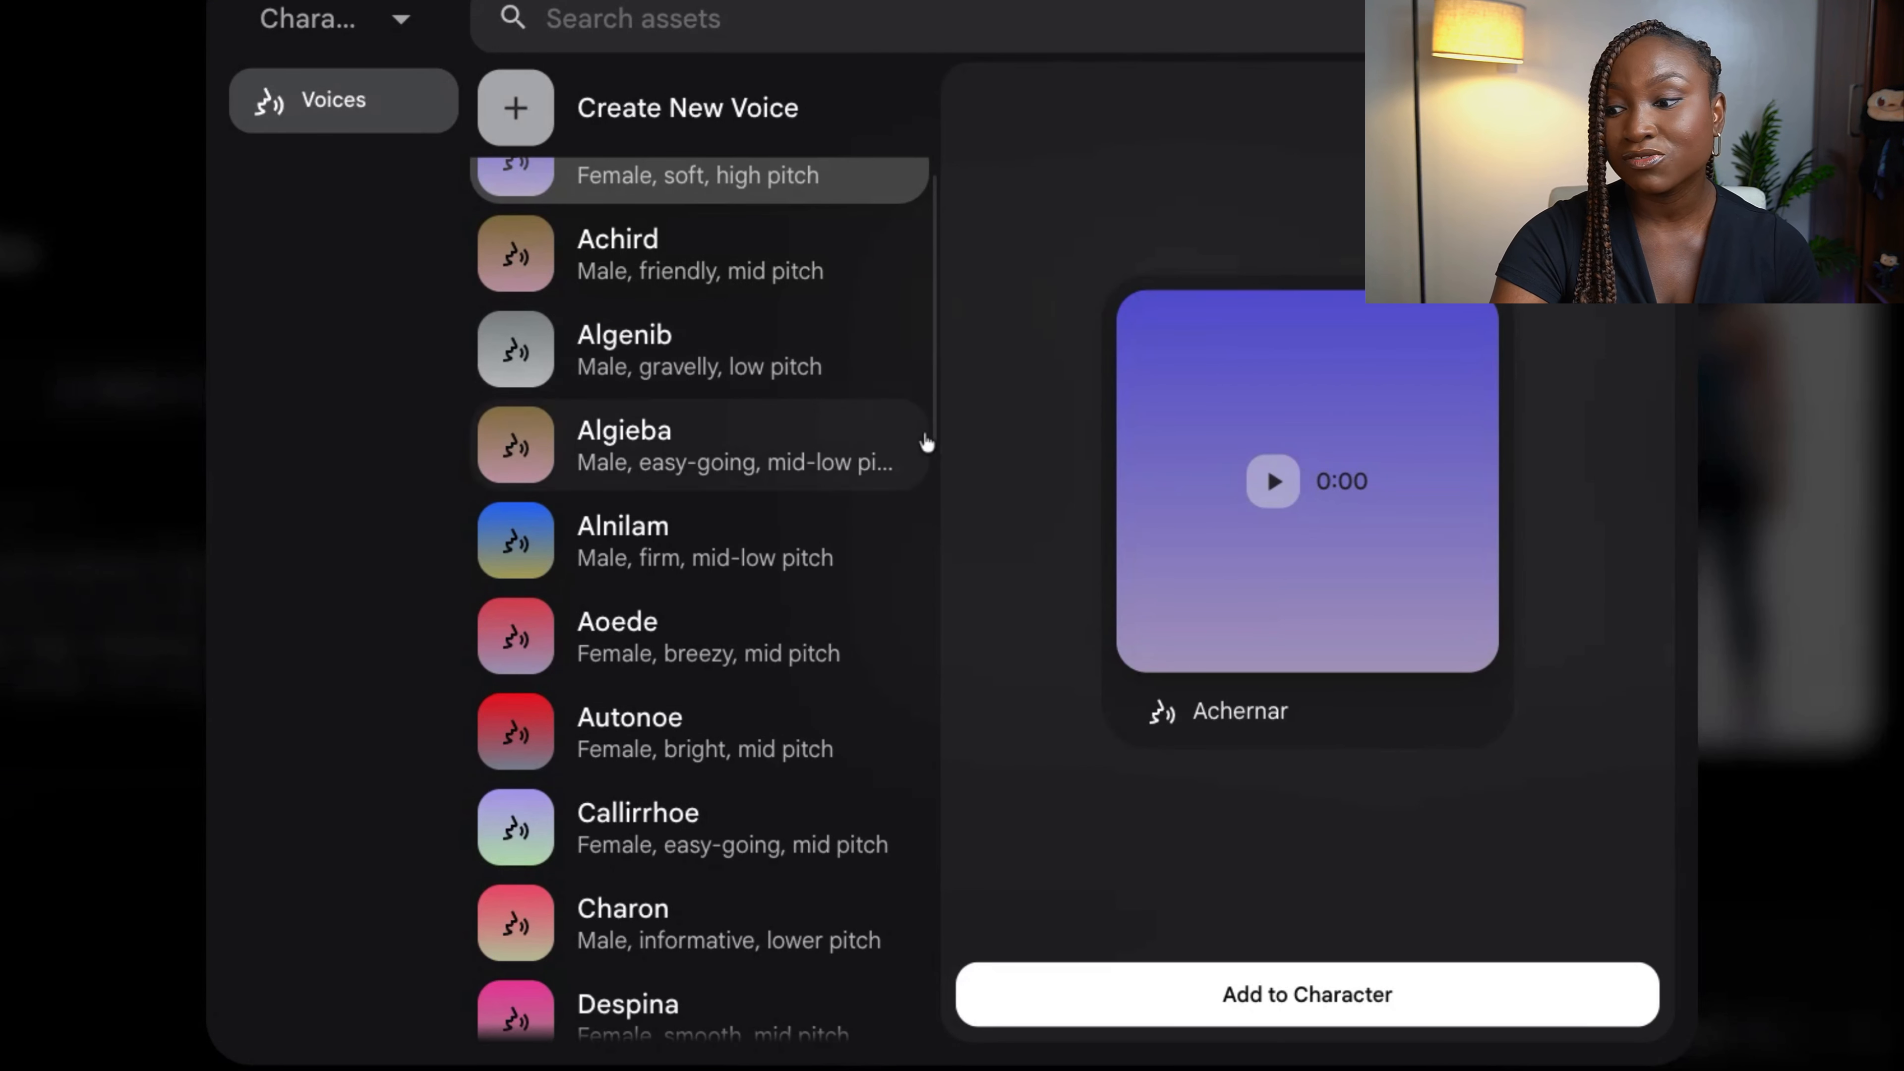
scroll(880, 565, up, 1)
scroll(880, 566, down, 9)
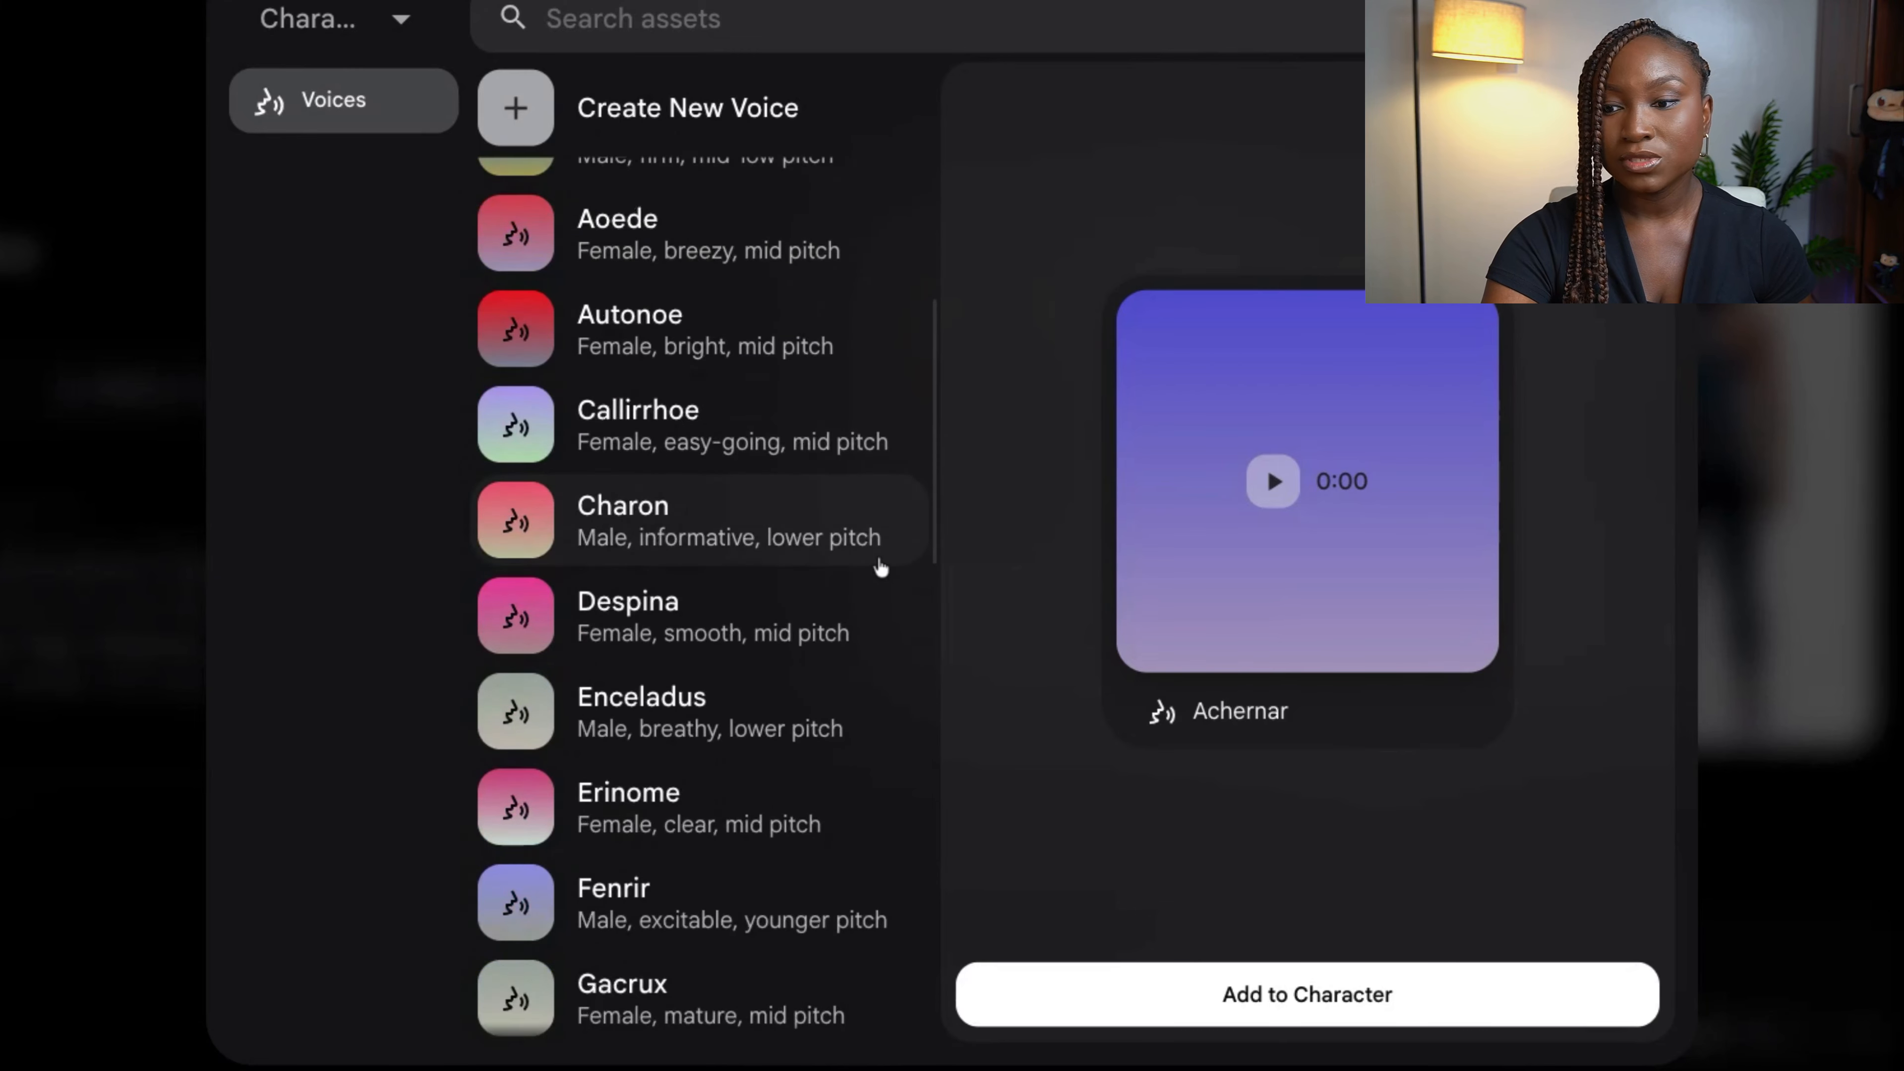
scroll(880, 565, down, 20)
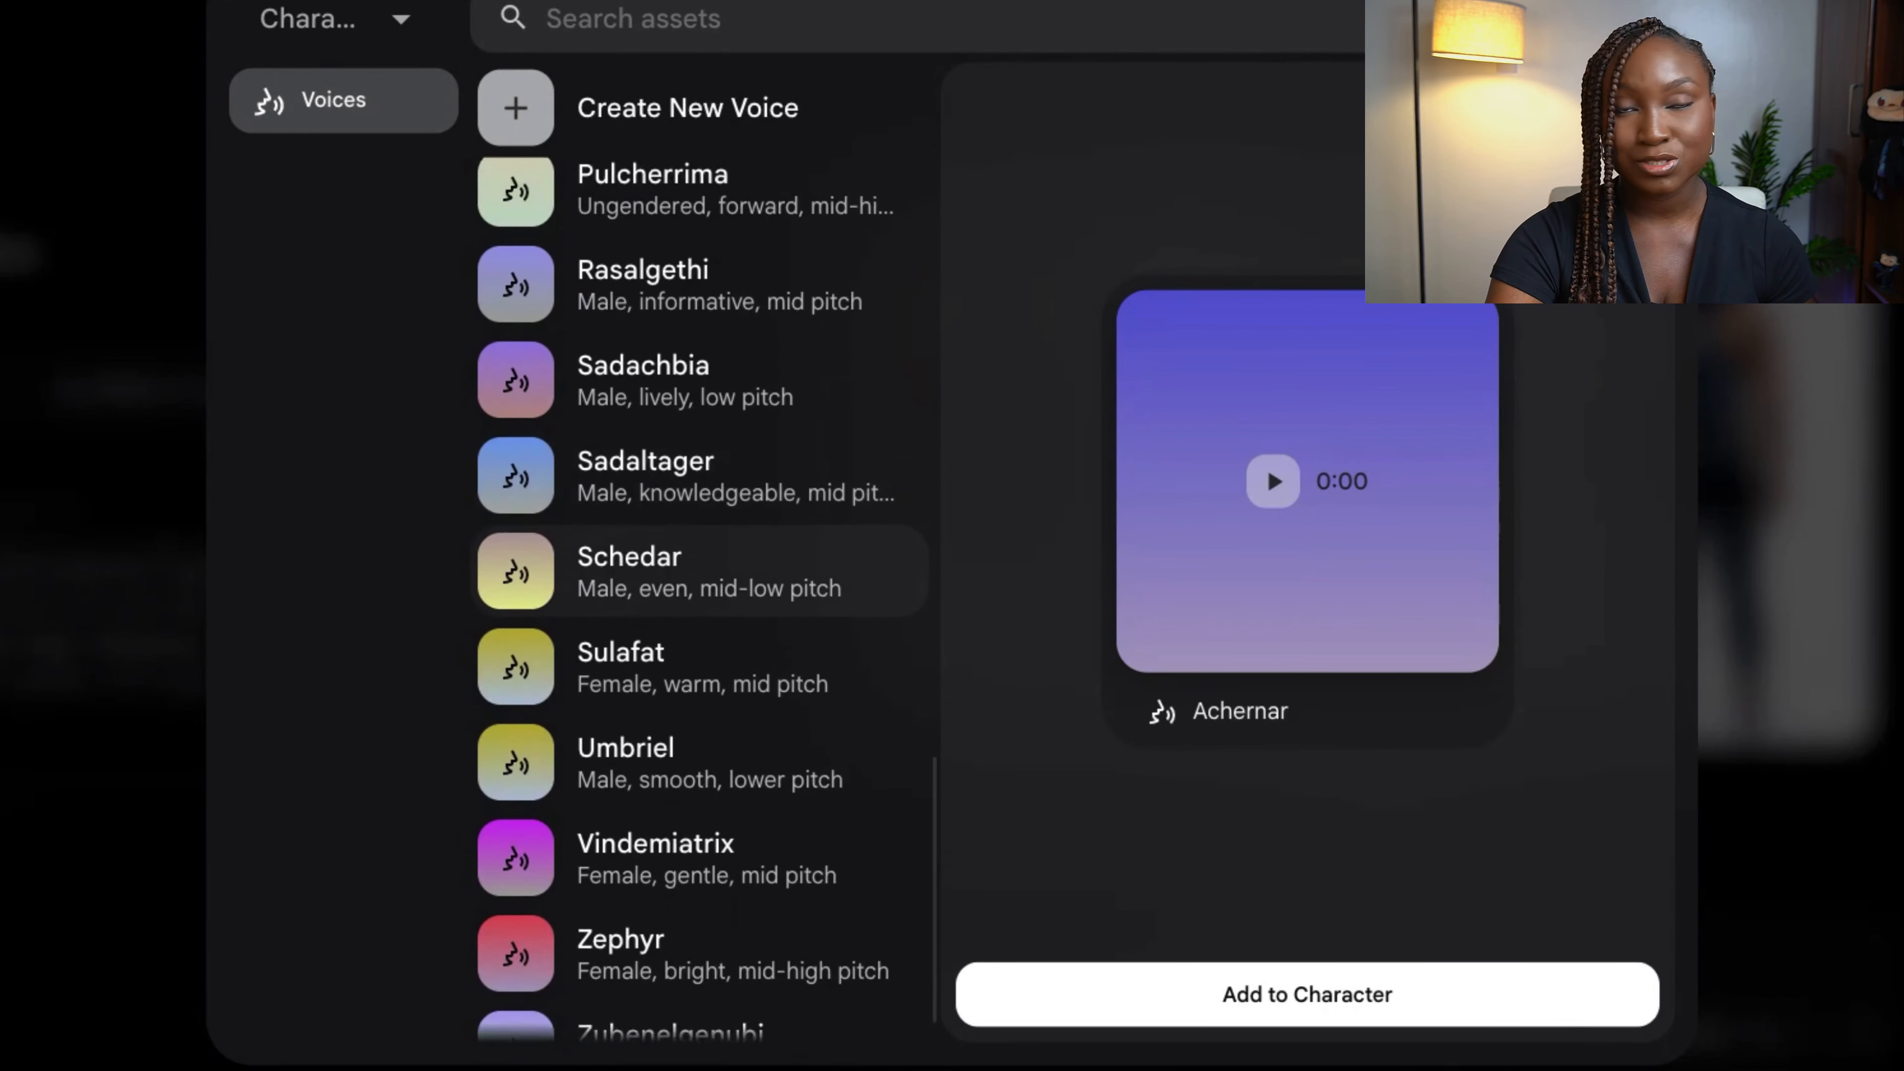
scroll(880, 566, down, 1)
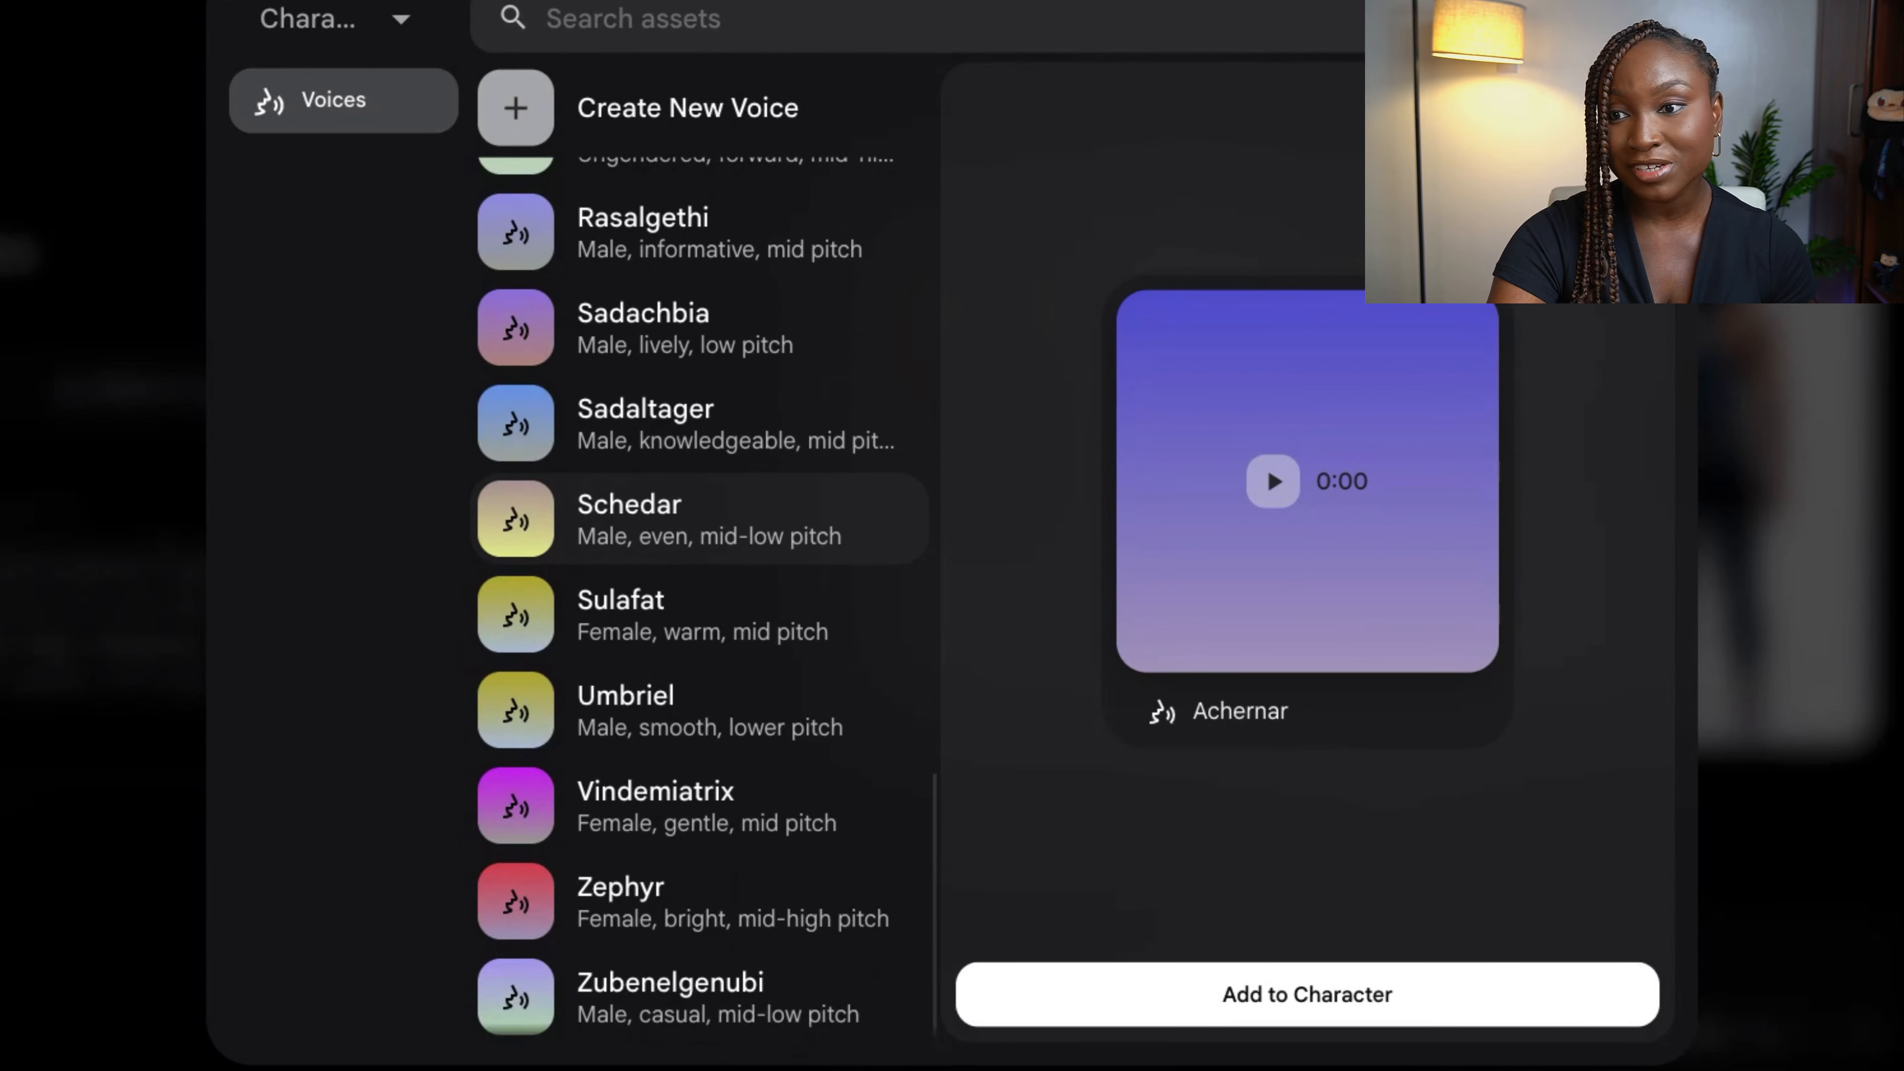
scroll(854, 413, up, 20)
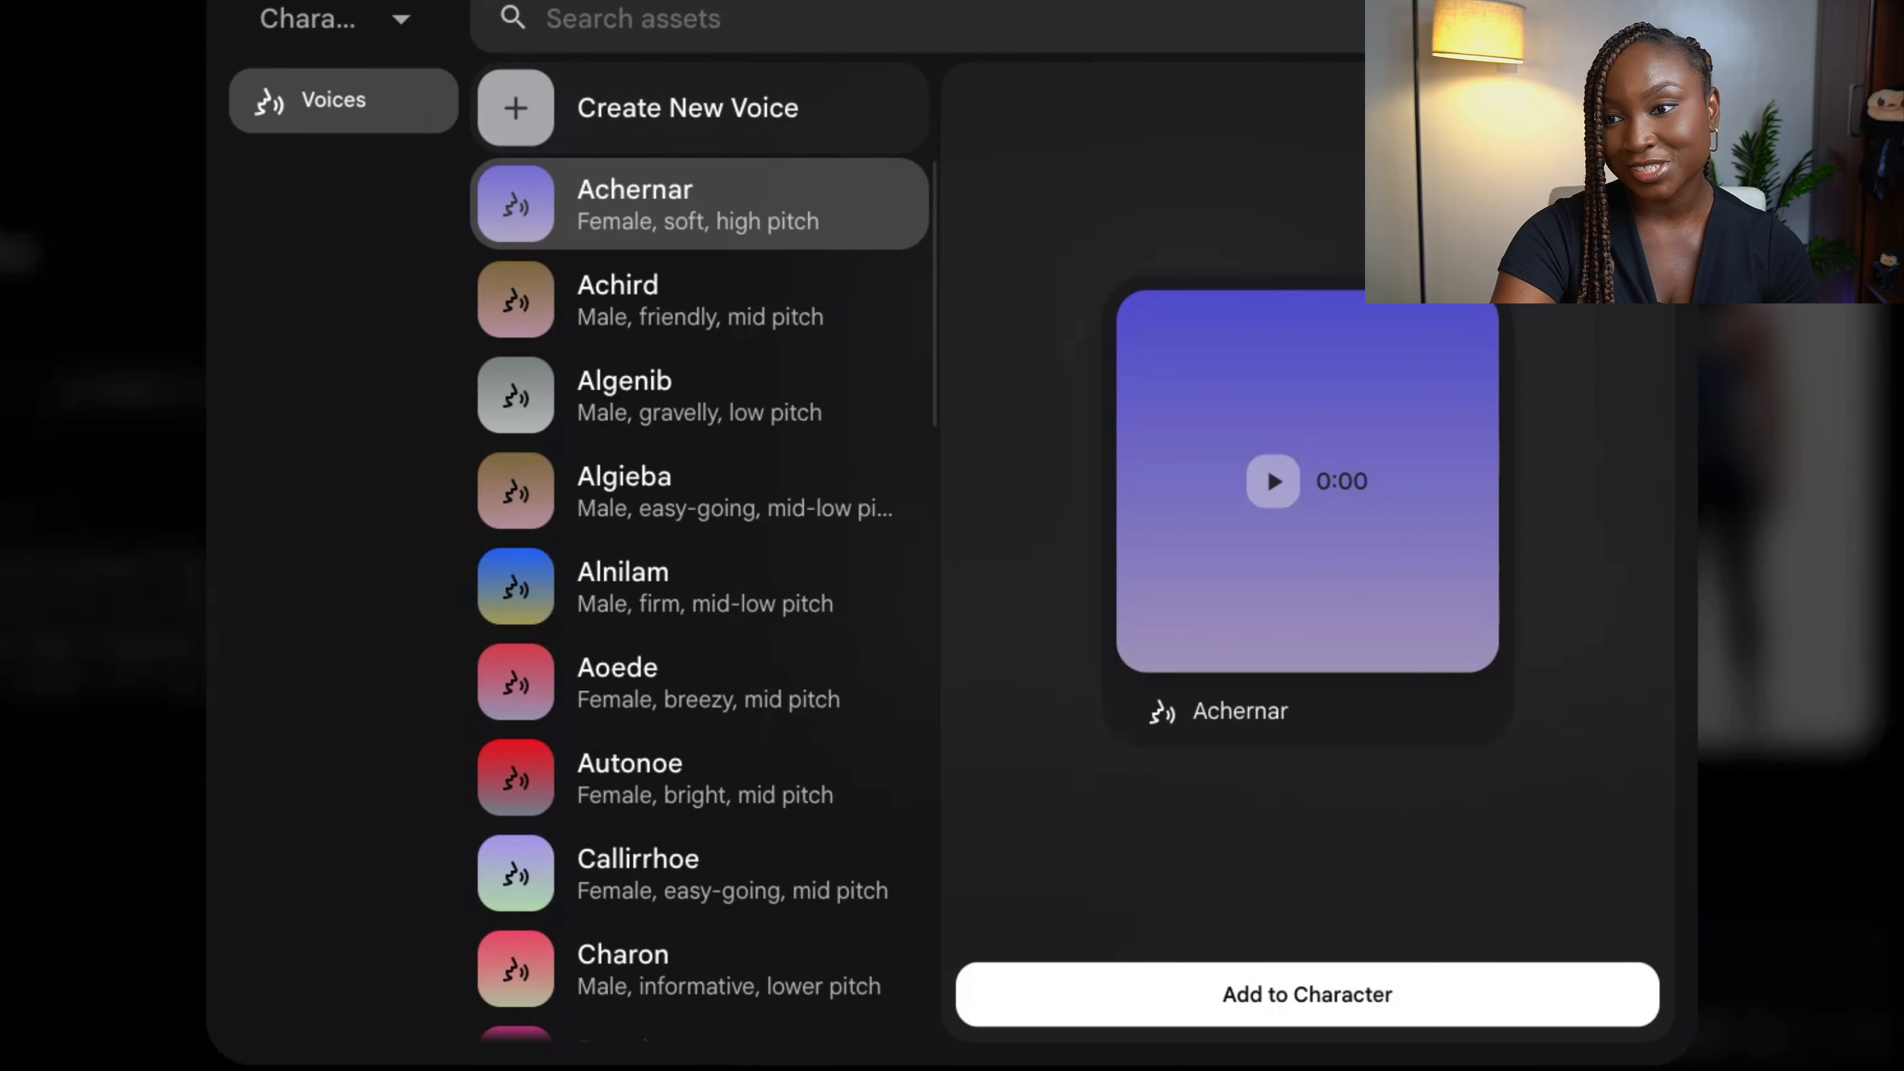
Start a new custom voice and, after listening to its sample, choose Erinome (female, clear, mid pitch) as the base voice
click(738, 113)
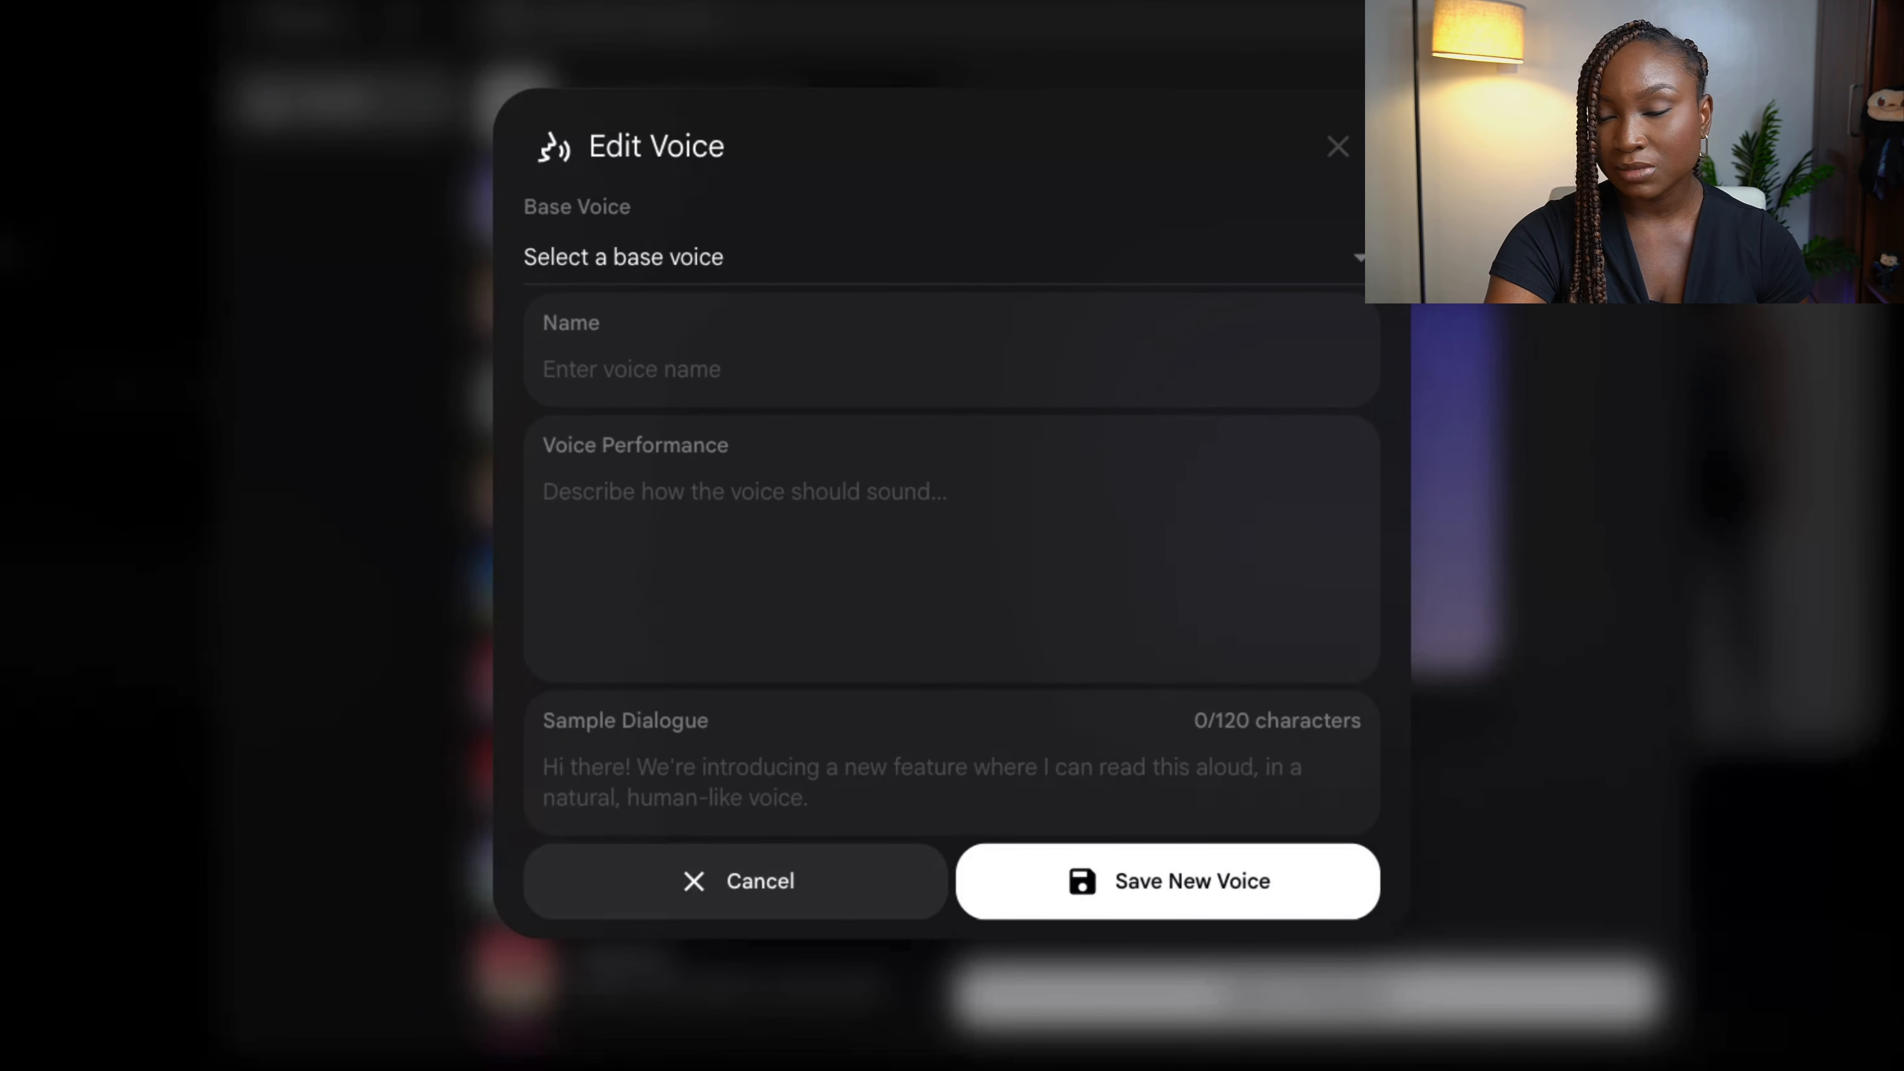
click(738, 278)
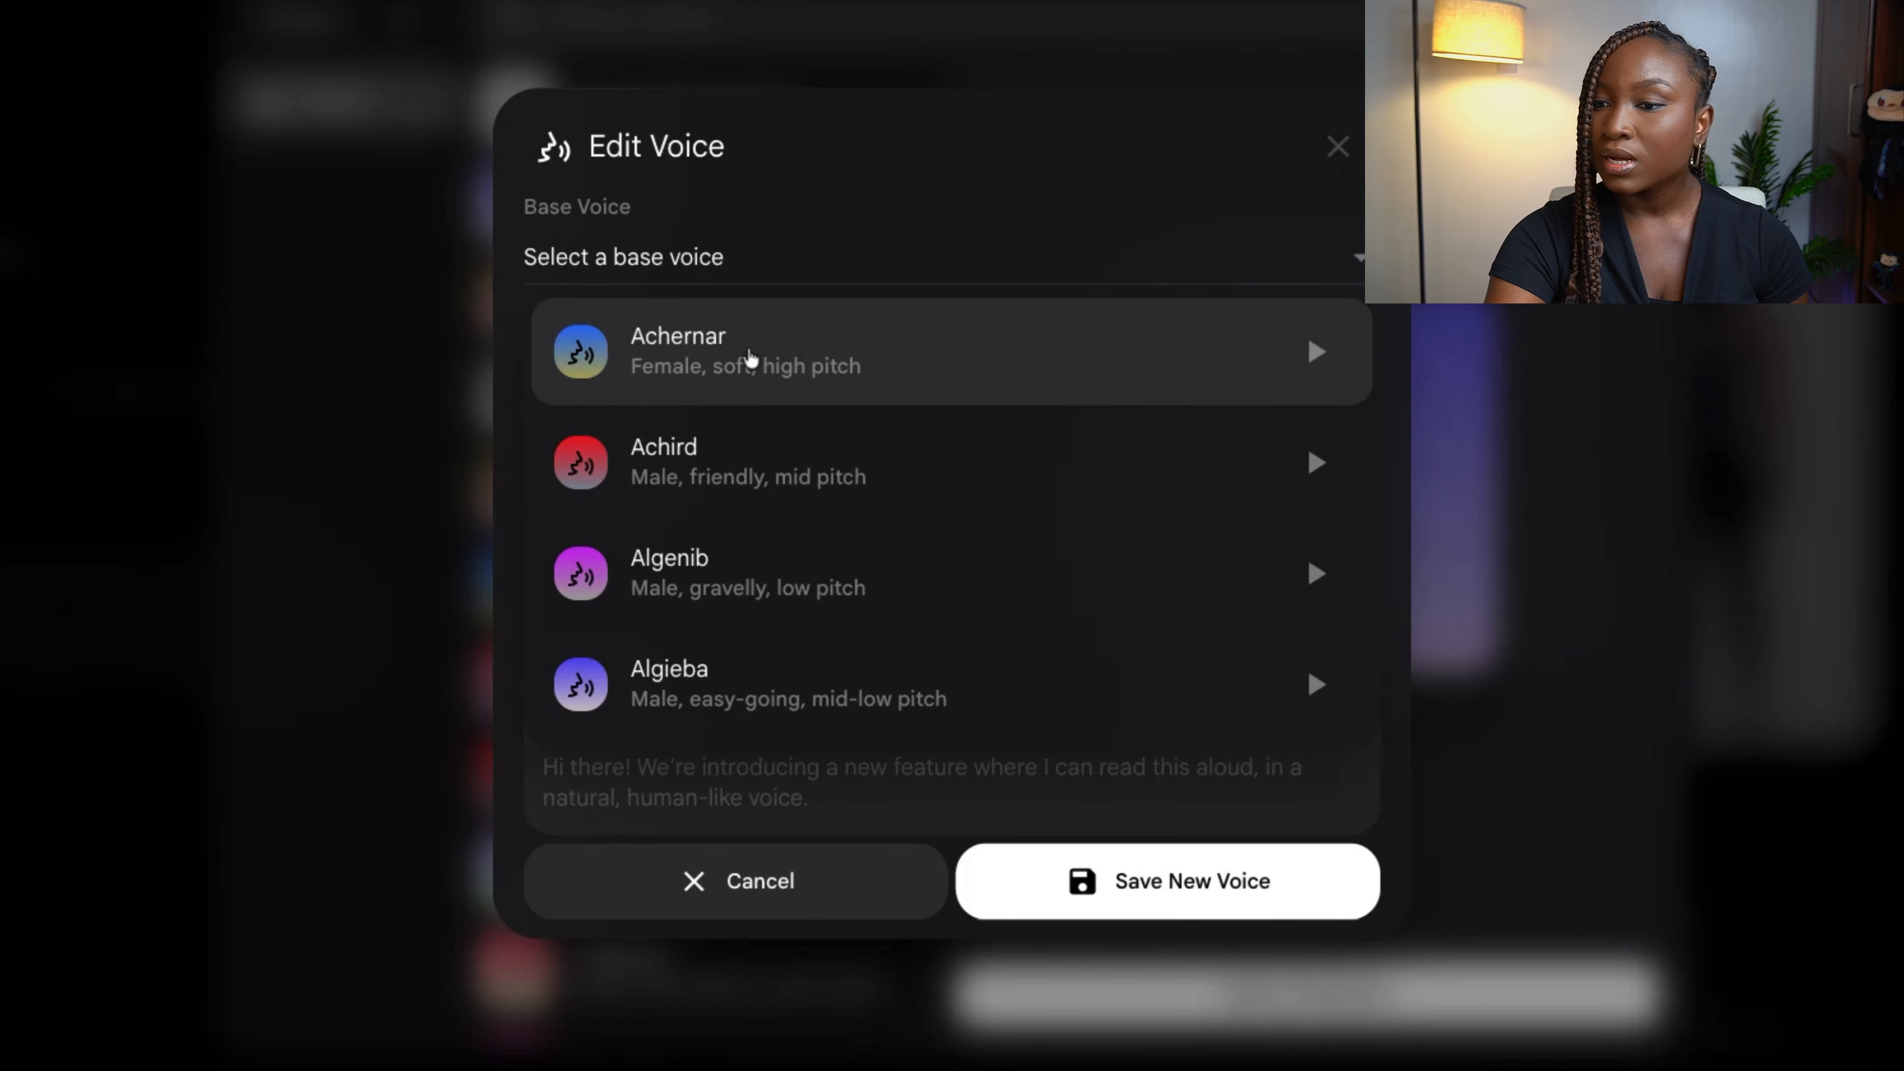
scroll(751, 352, down, 10)
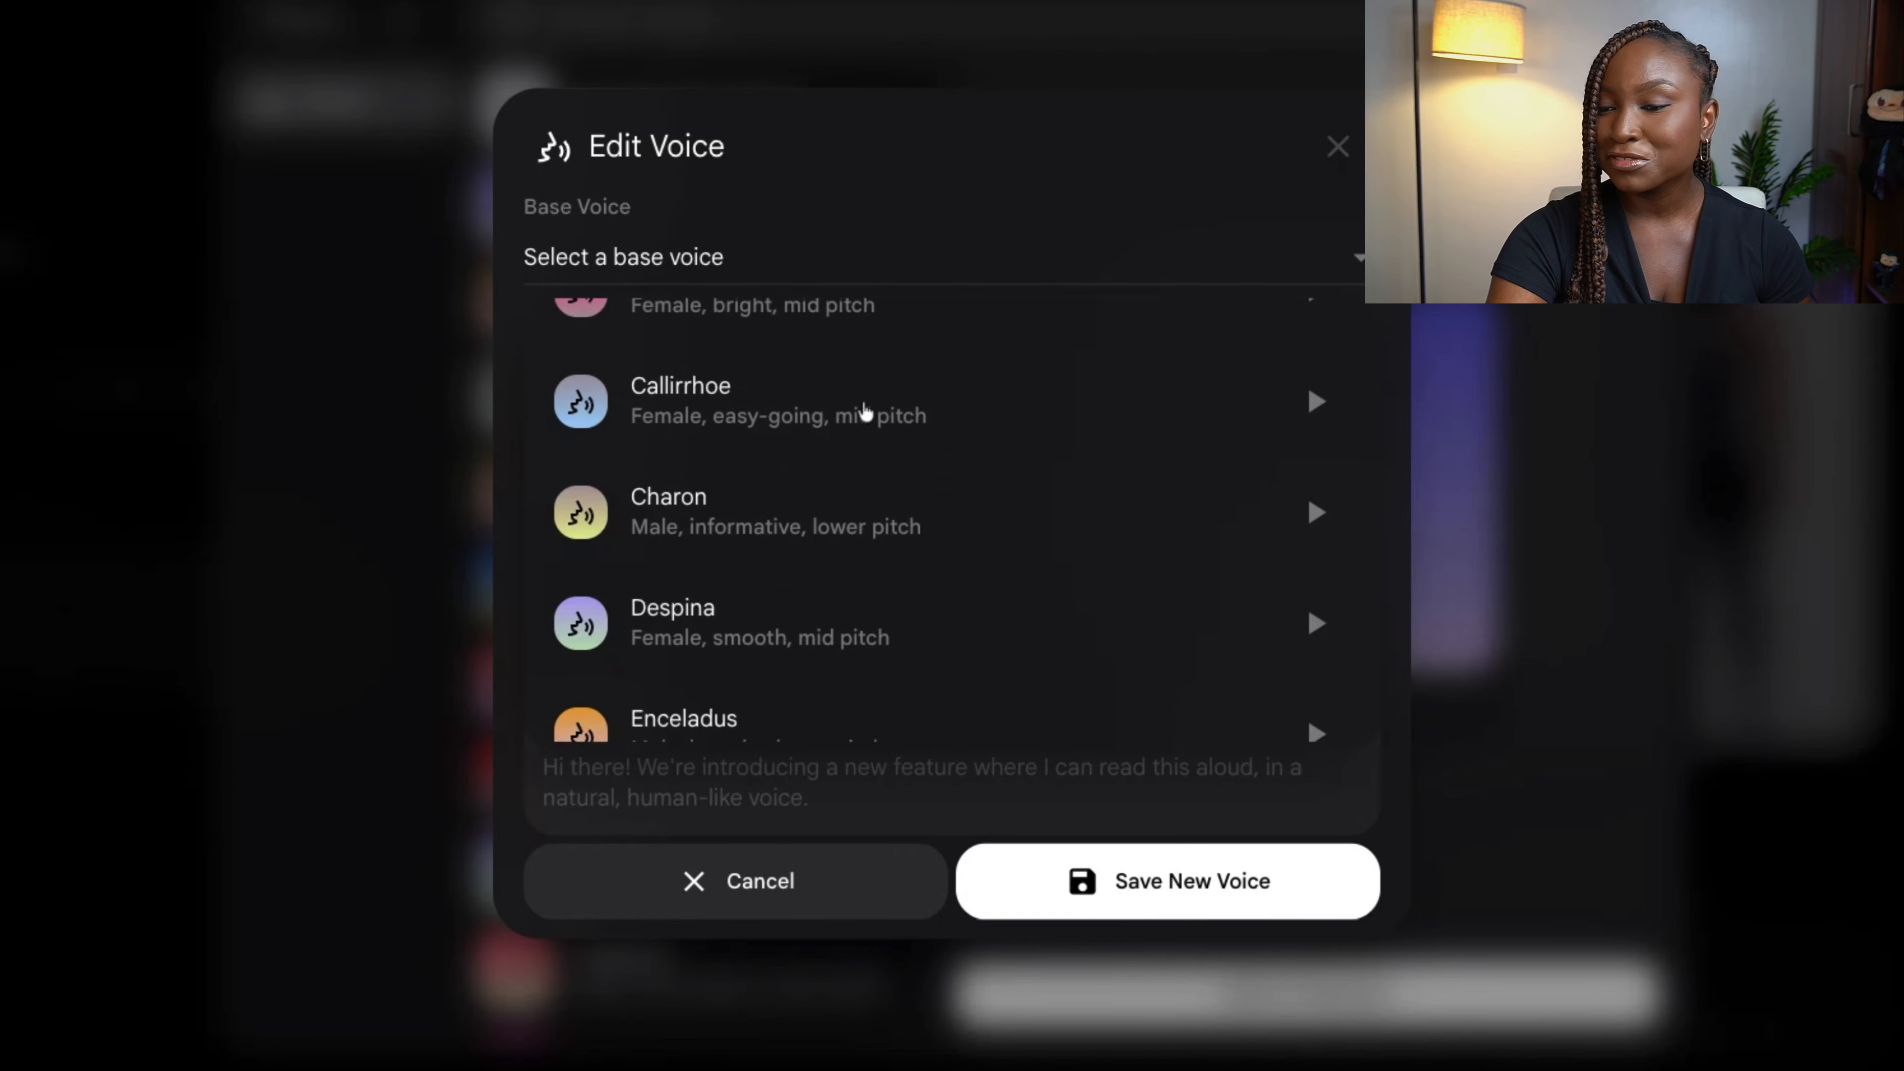
scroll(866, 411, down, 3)
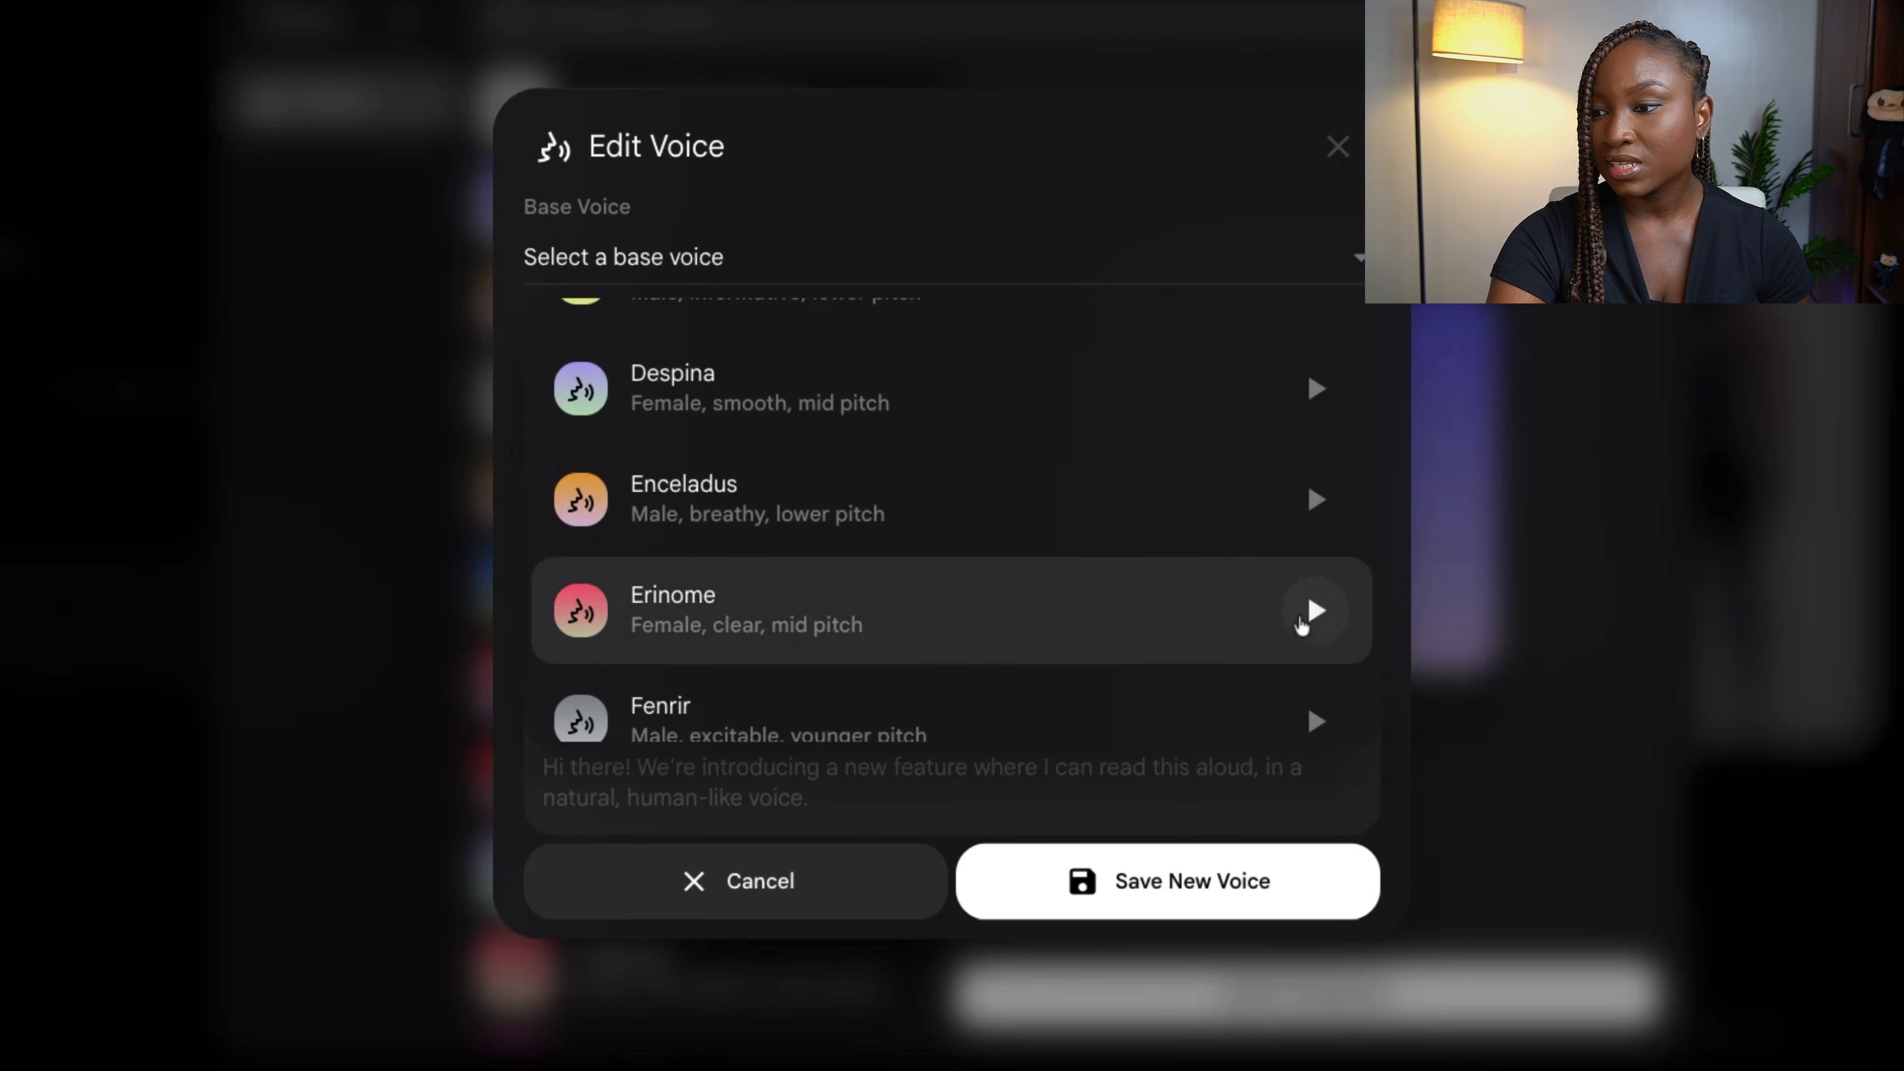
click(1321, 621)
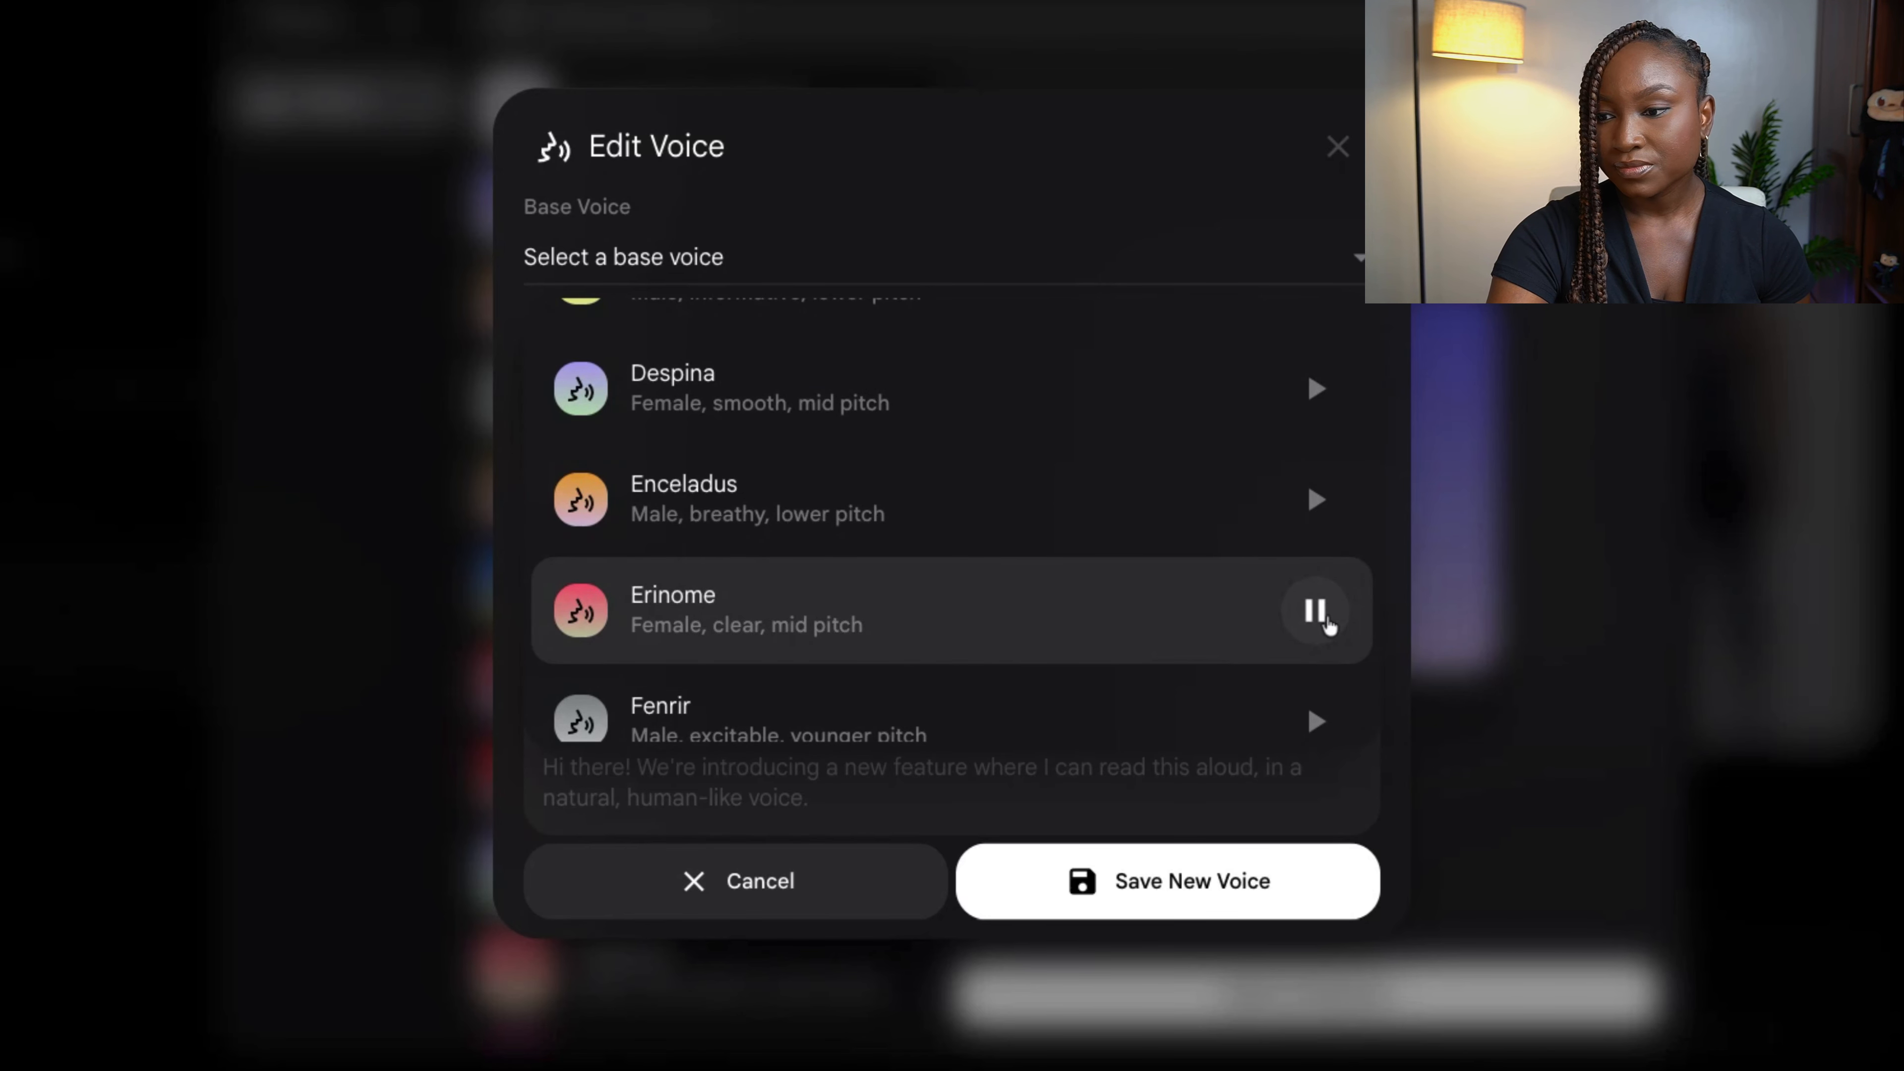
click(1199, 611)
Name the new voice with the character's first name
click(700, 313)
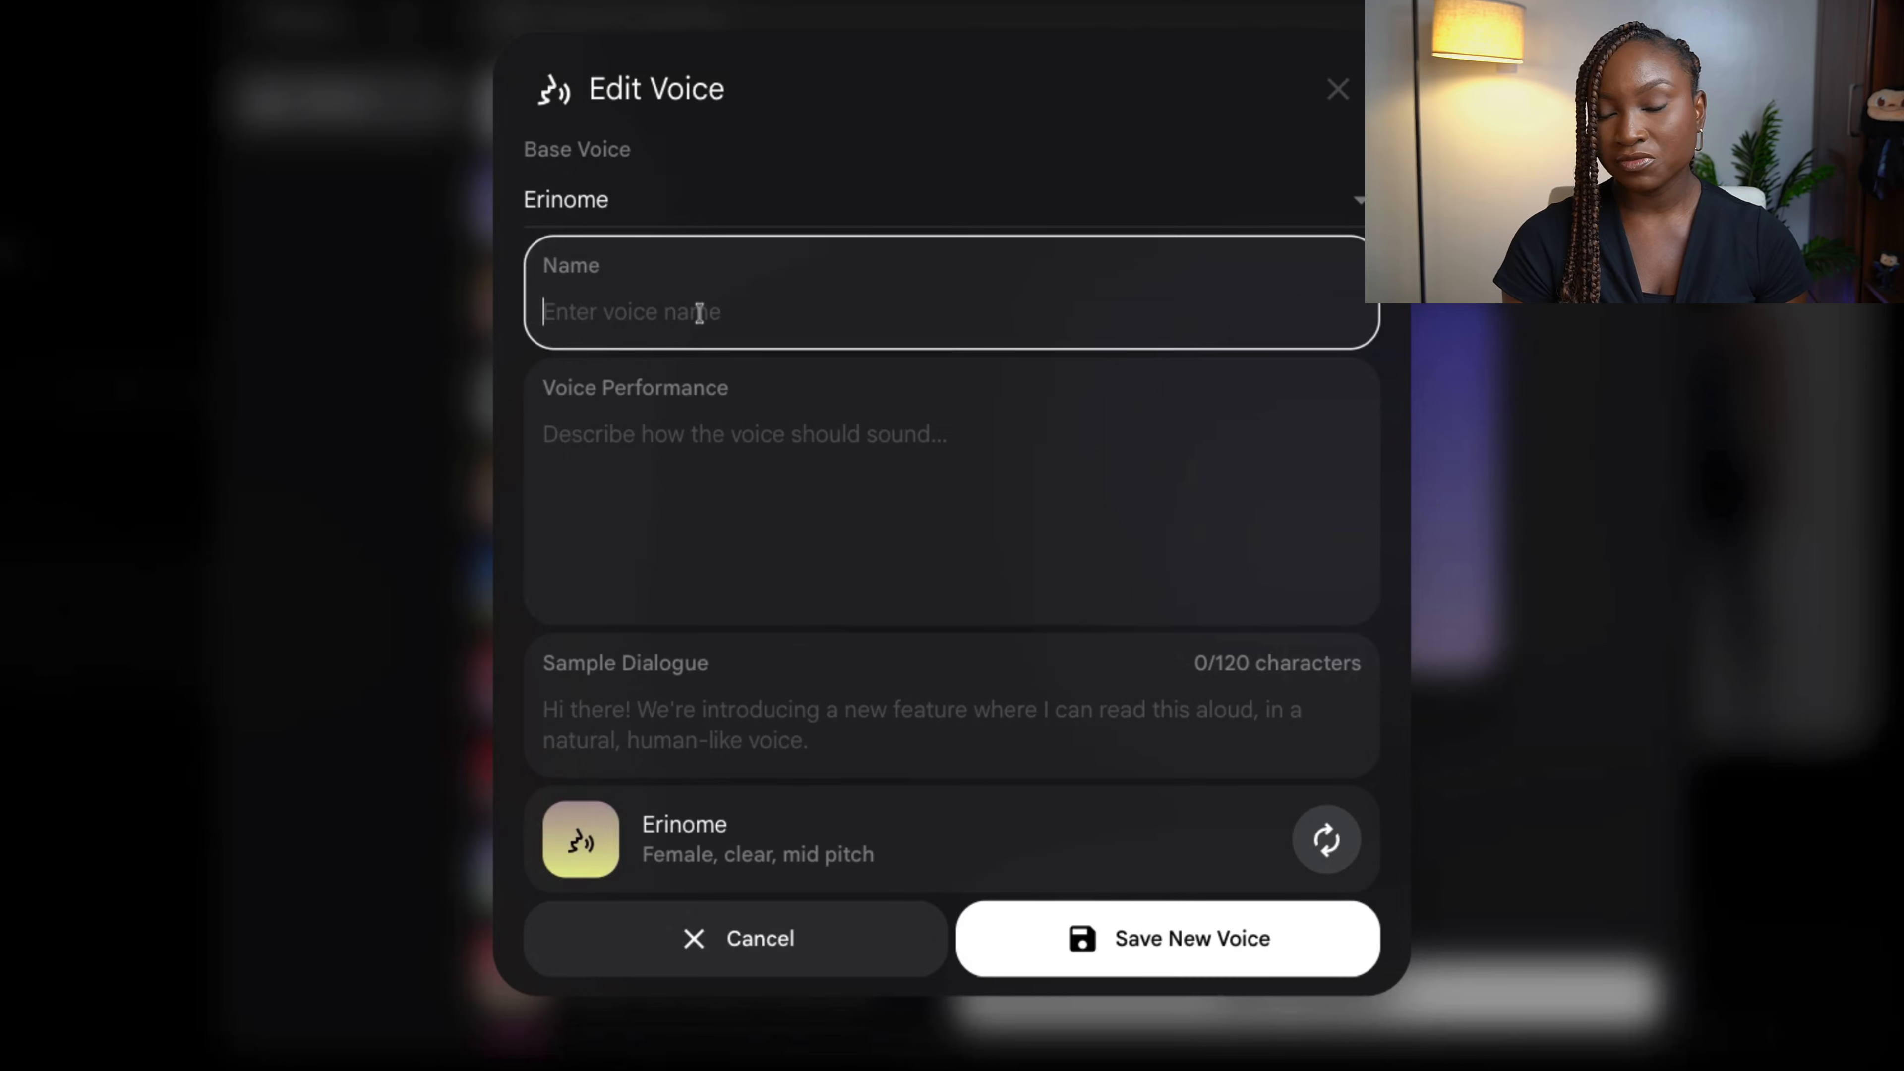
text(A)
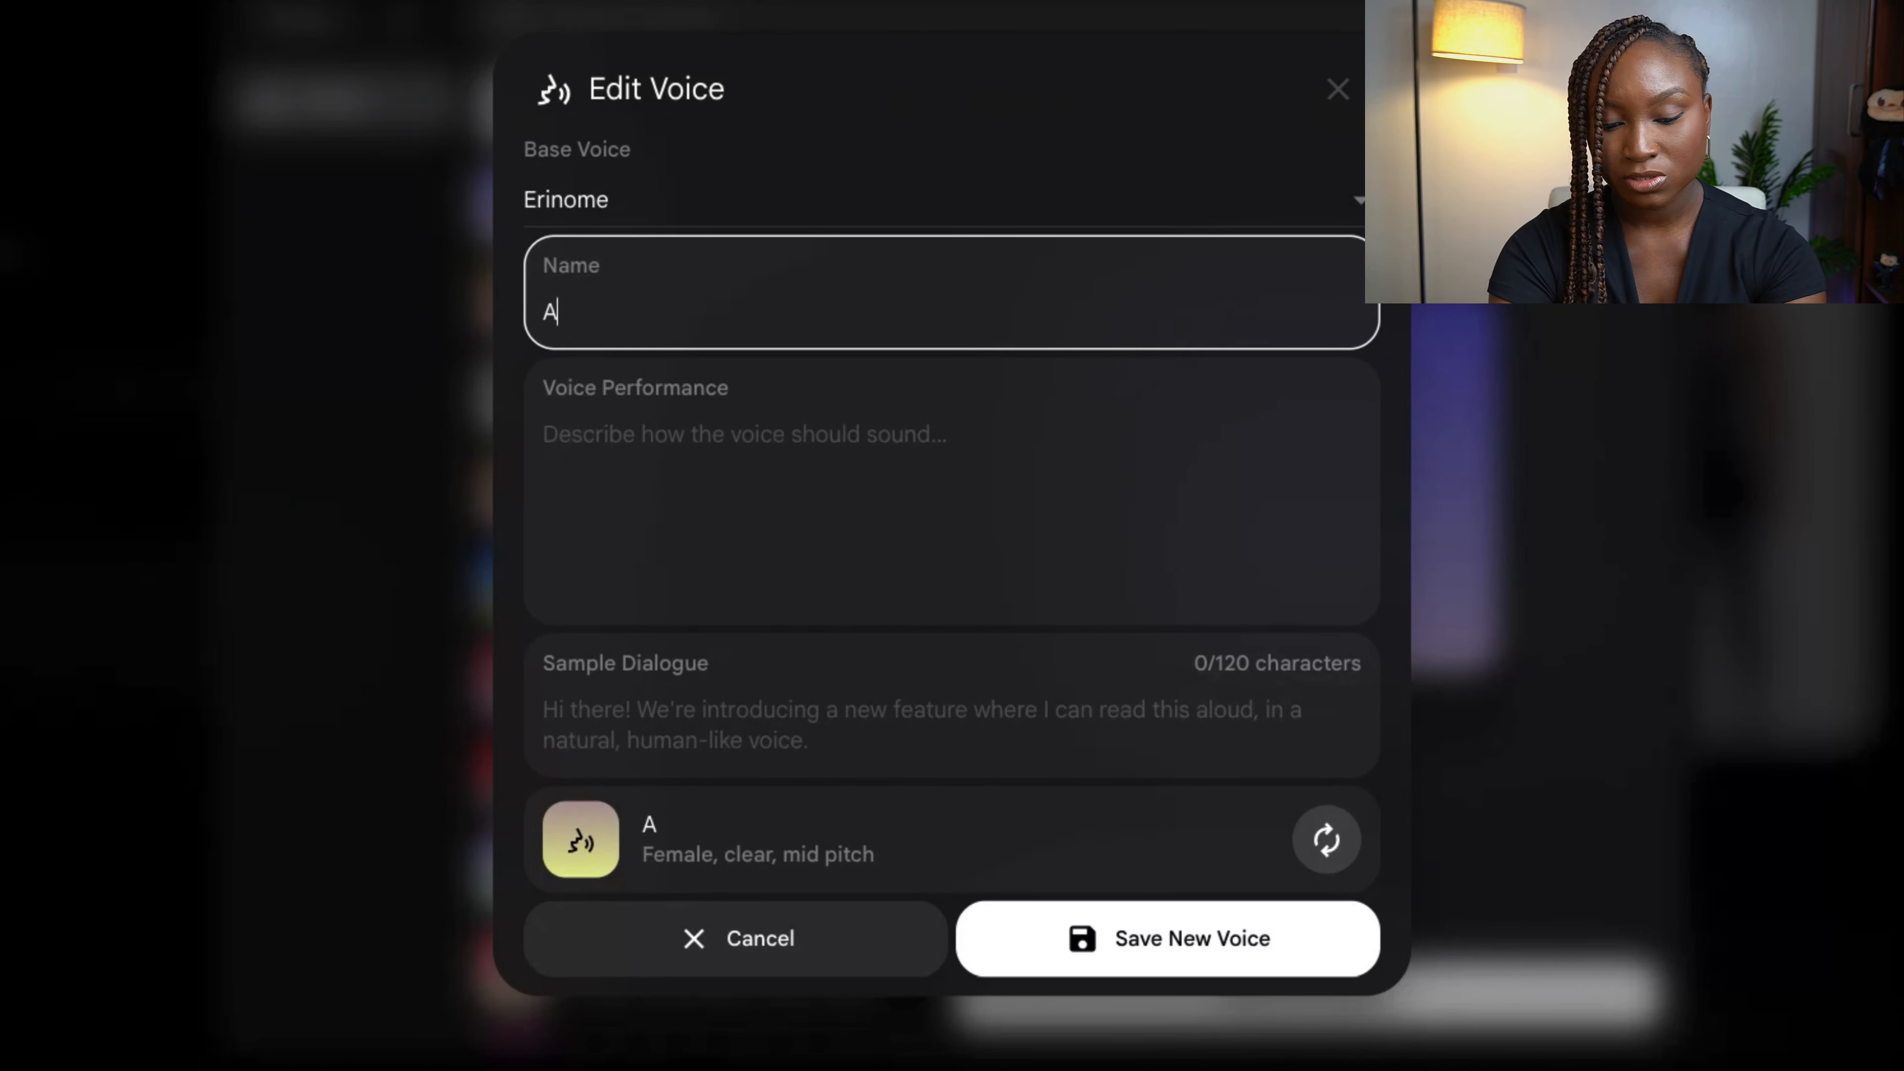
text(denike)
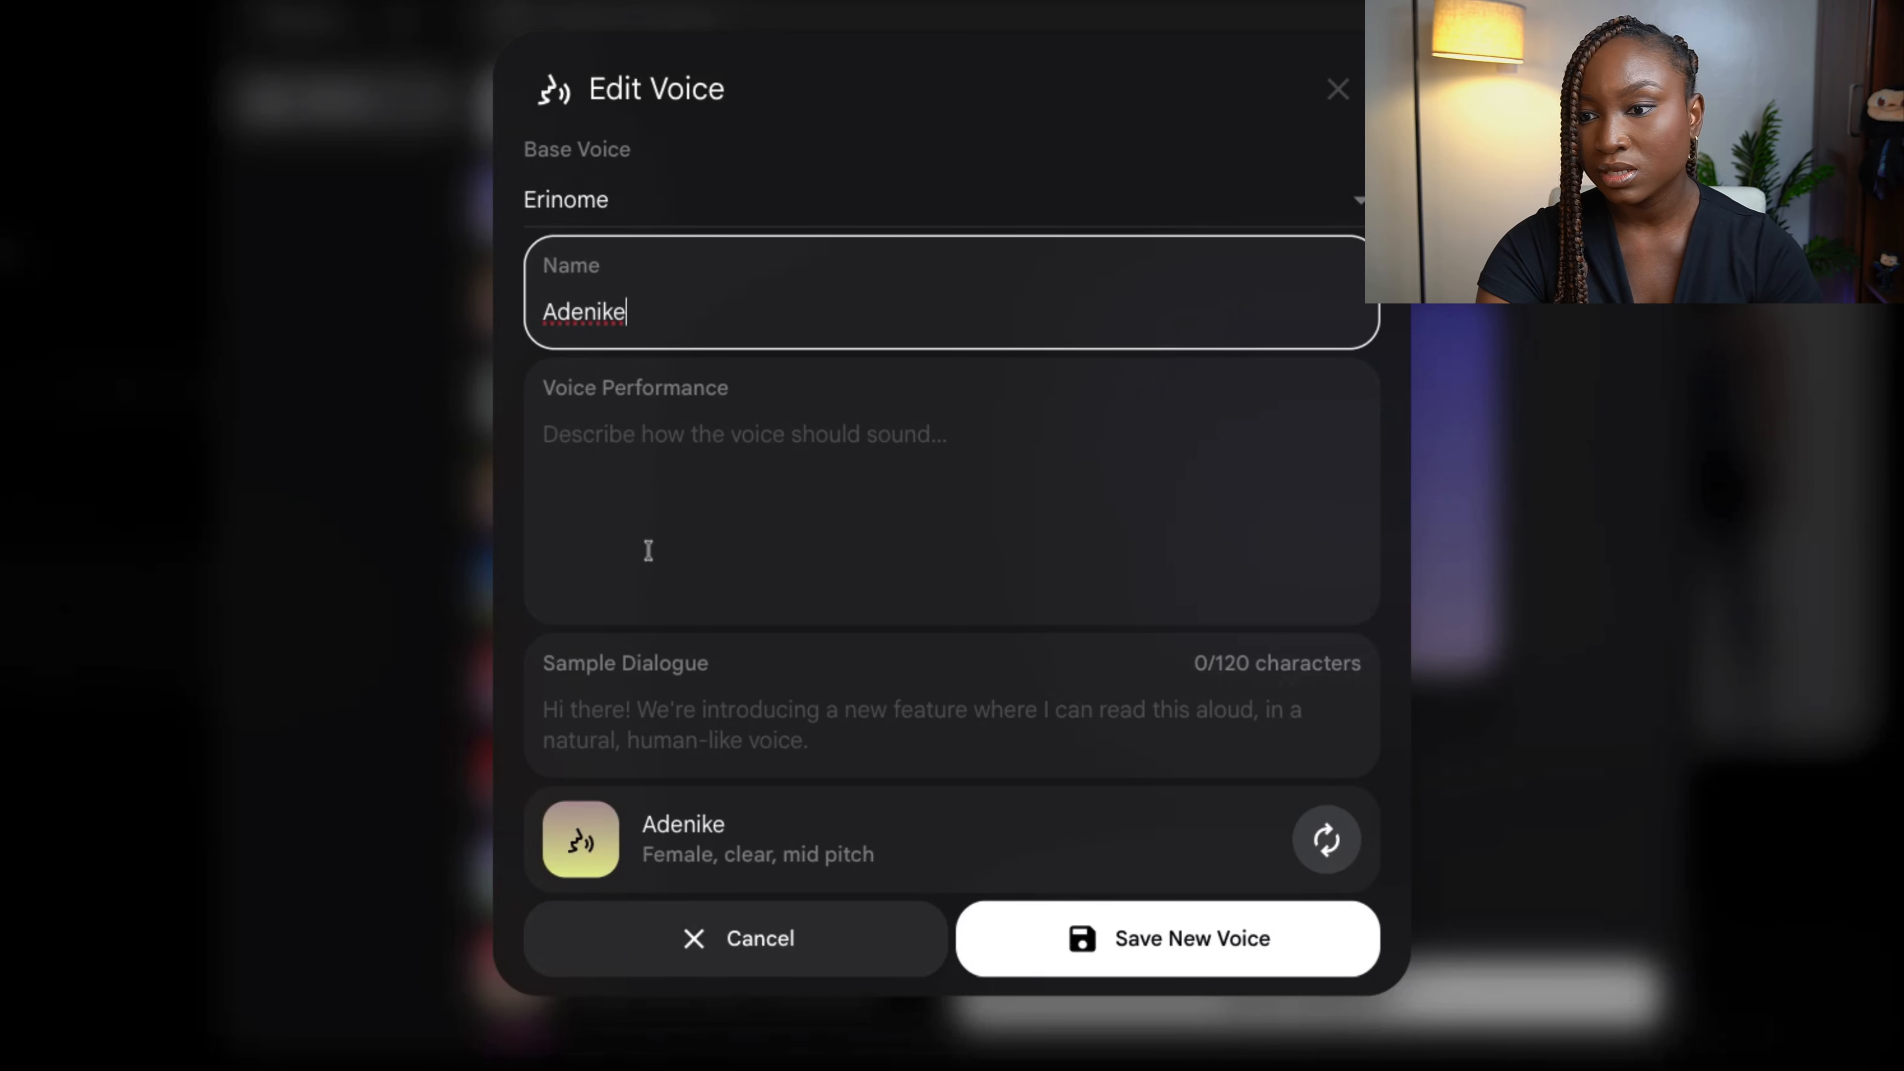
Describe the voice performance as "Warm Nigerian female voice with a clear, educated Lagos accent. Confident and articulate with natural conversational, smooth delivery."
click(650, 509)
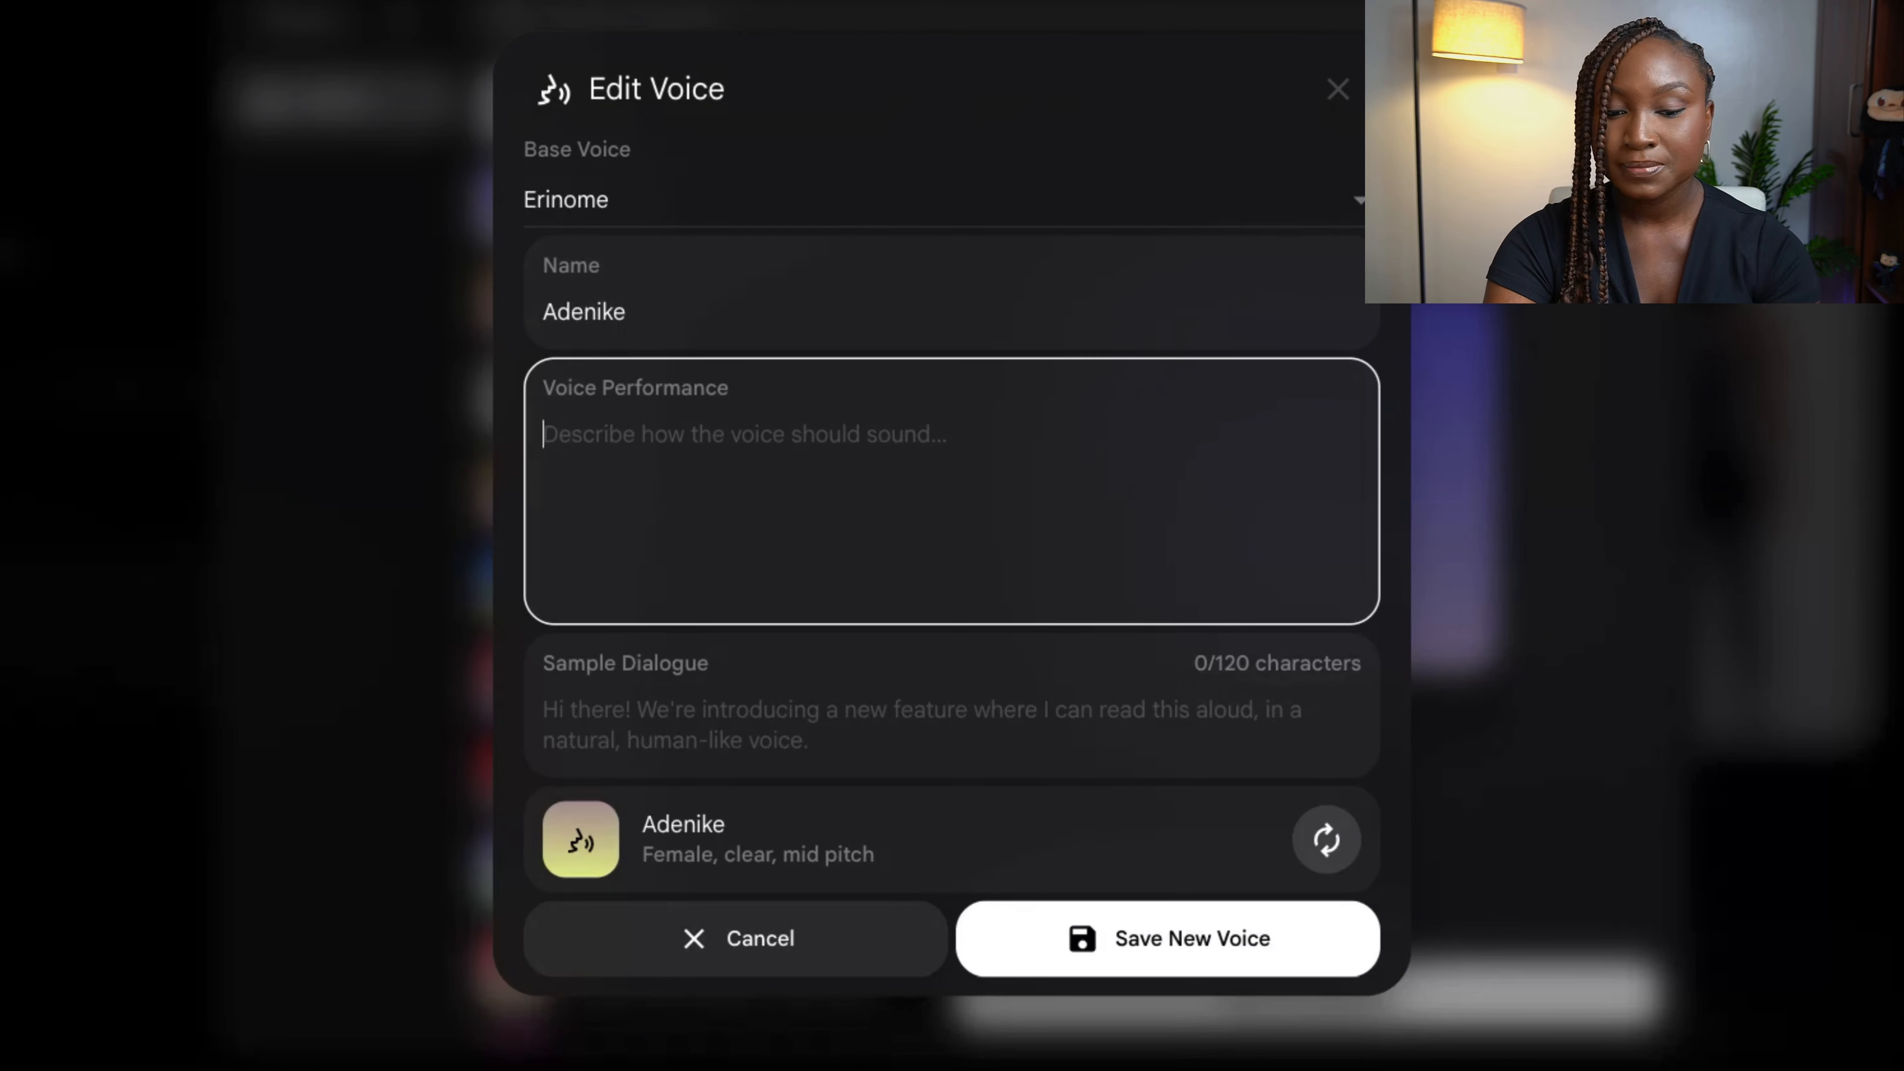
text(Warm Nigerian female voice with a clear, educated Lagos accent. Confident and articulate with natural conversational, smooth delivery.)
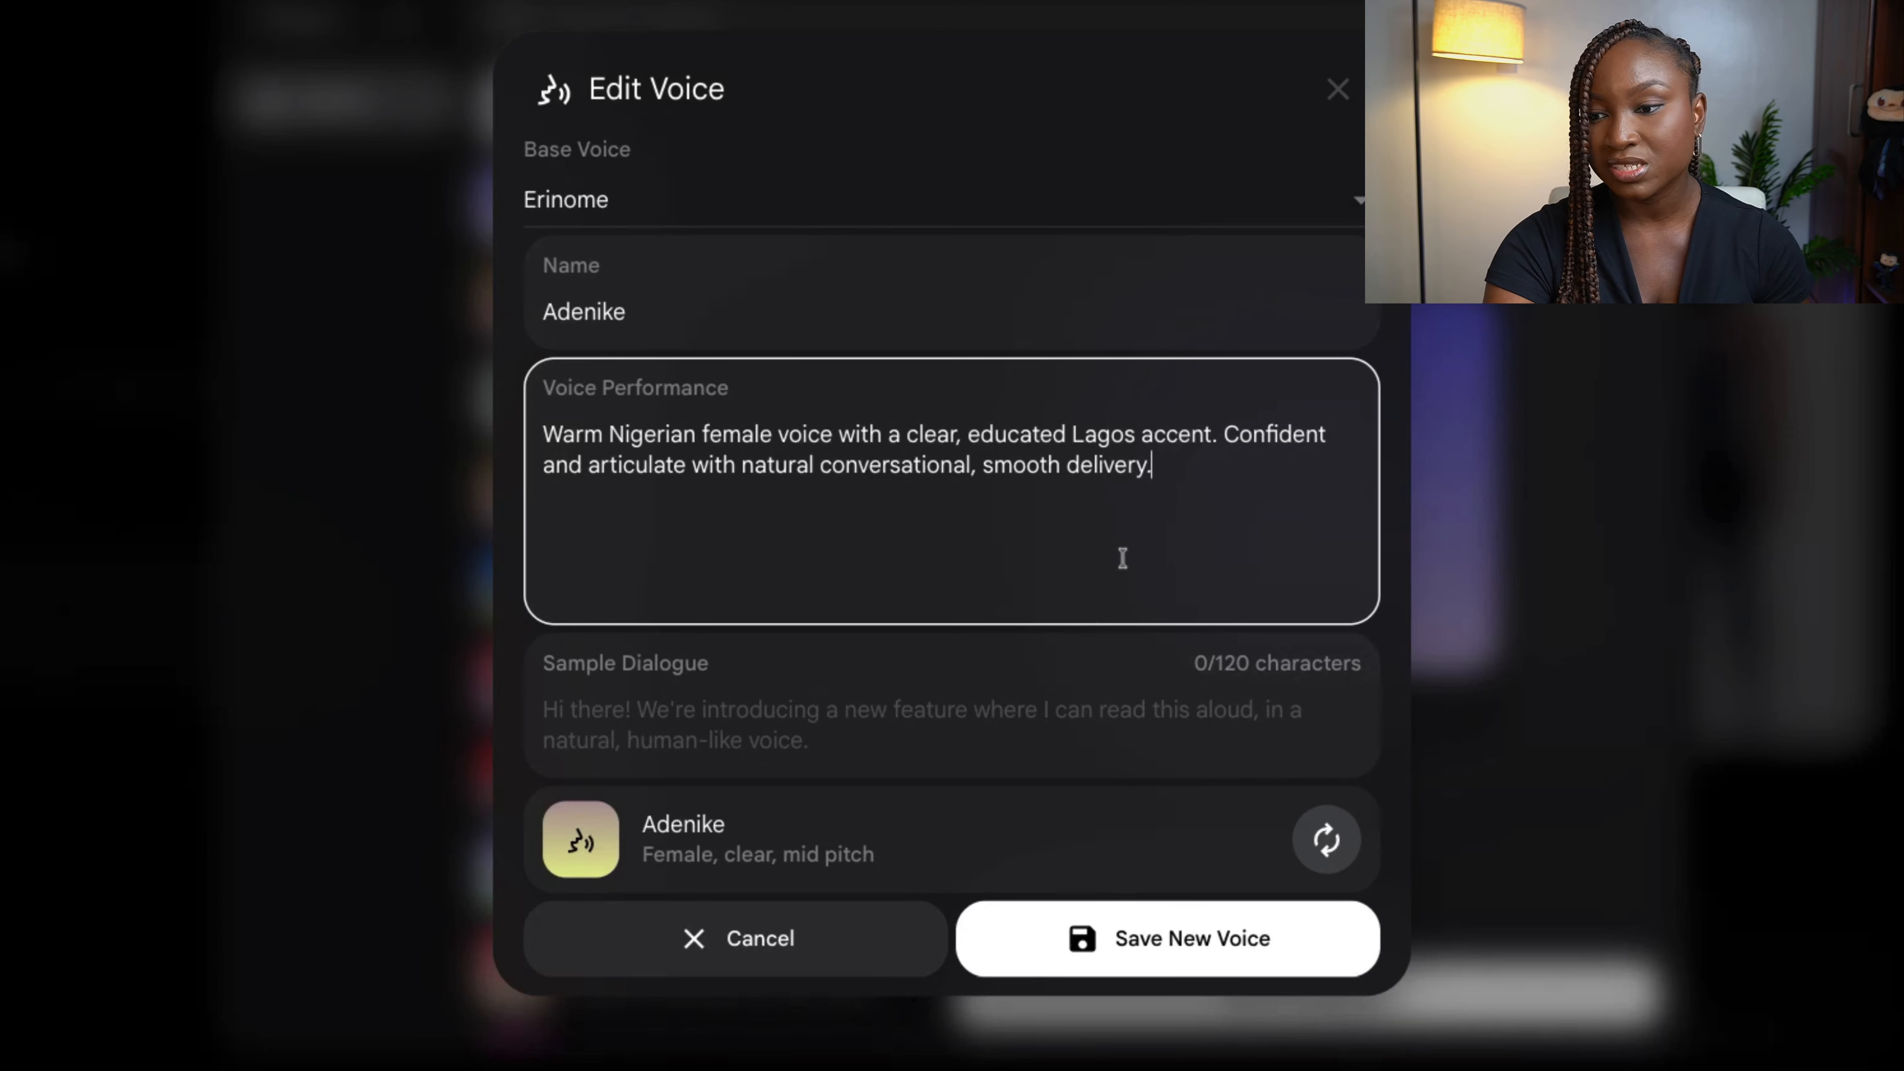
click(1192, 696)
click(1065, 545)
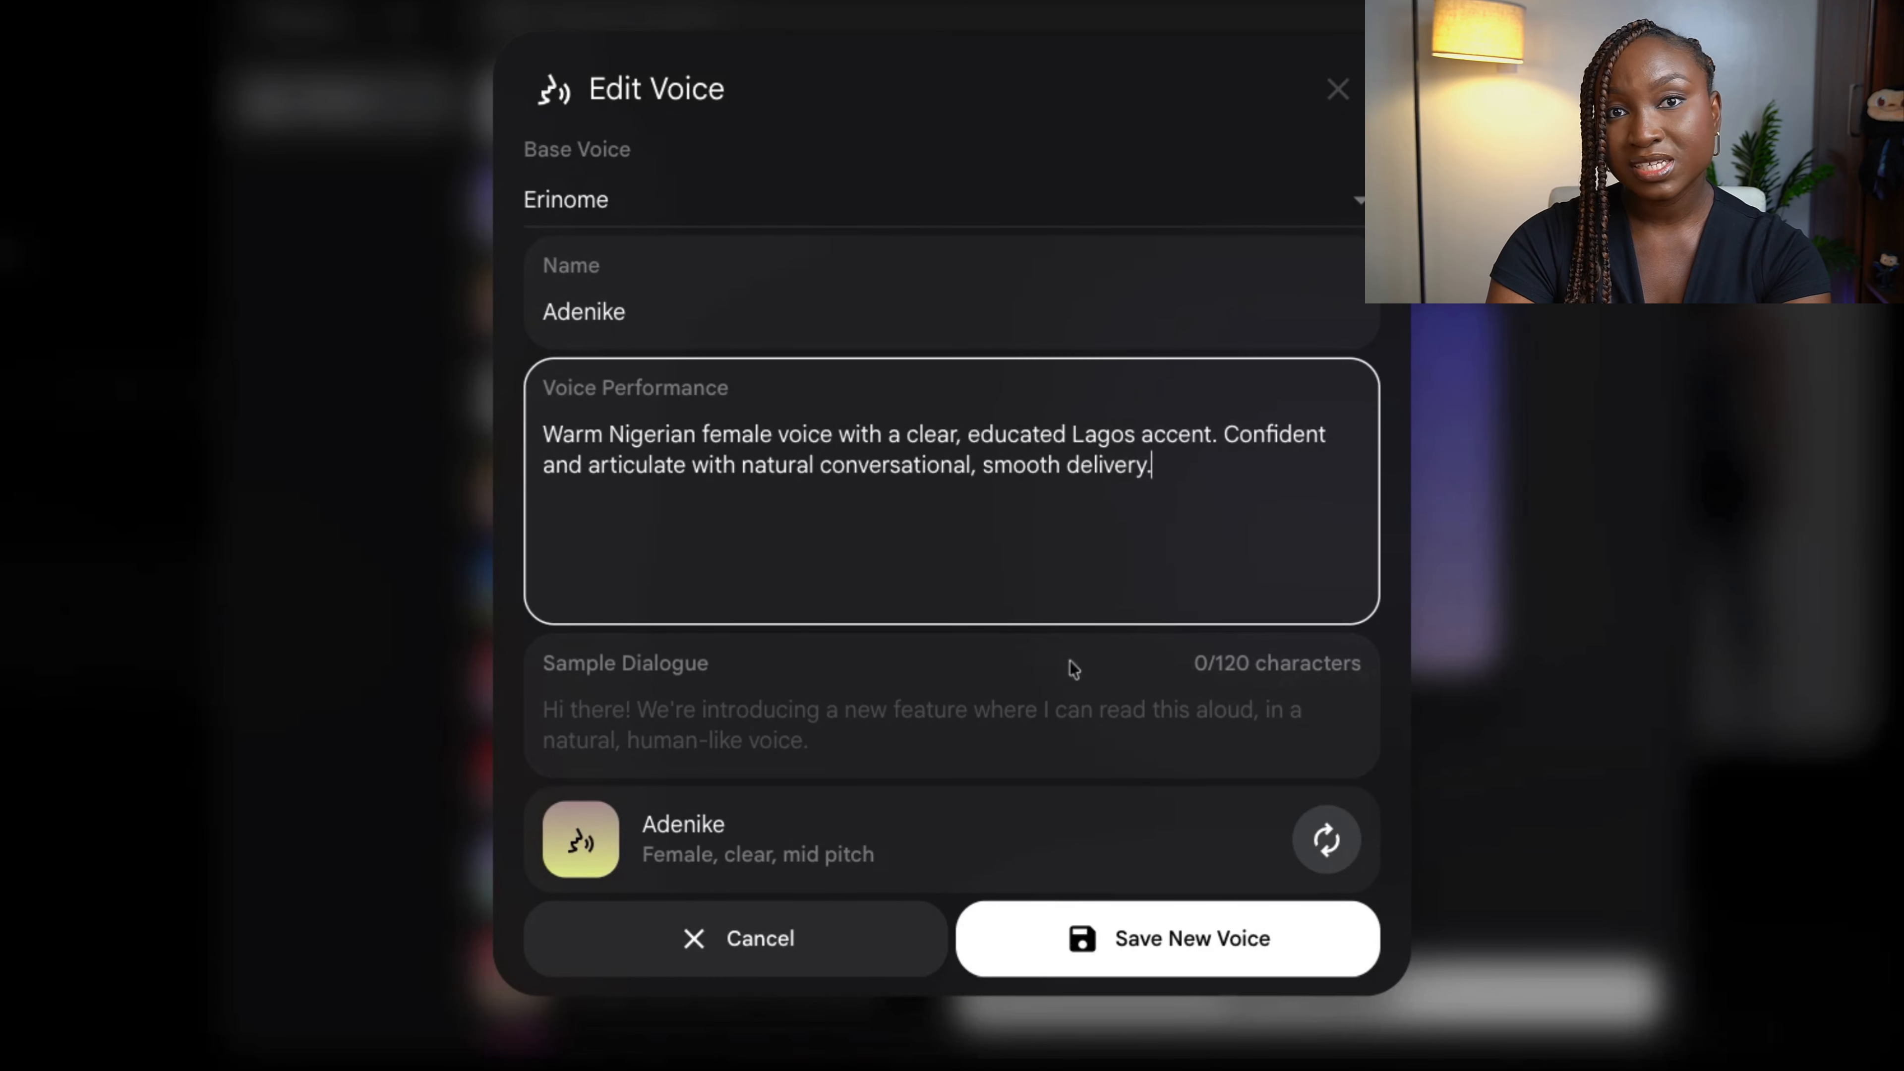
Enter a sample dialogue that says hello there, introduces the character by name and continues "and I help busy professionals stay healthy, active and fit."
click(949, 729)
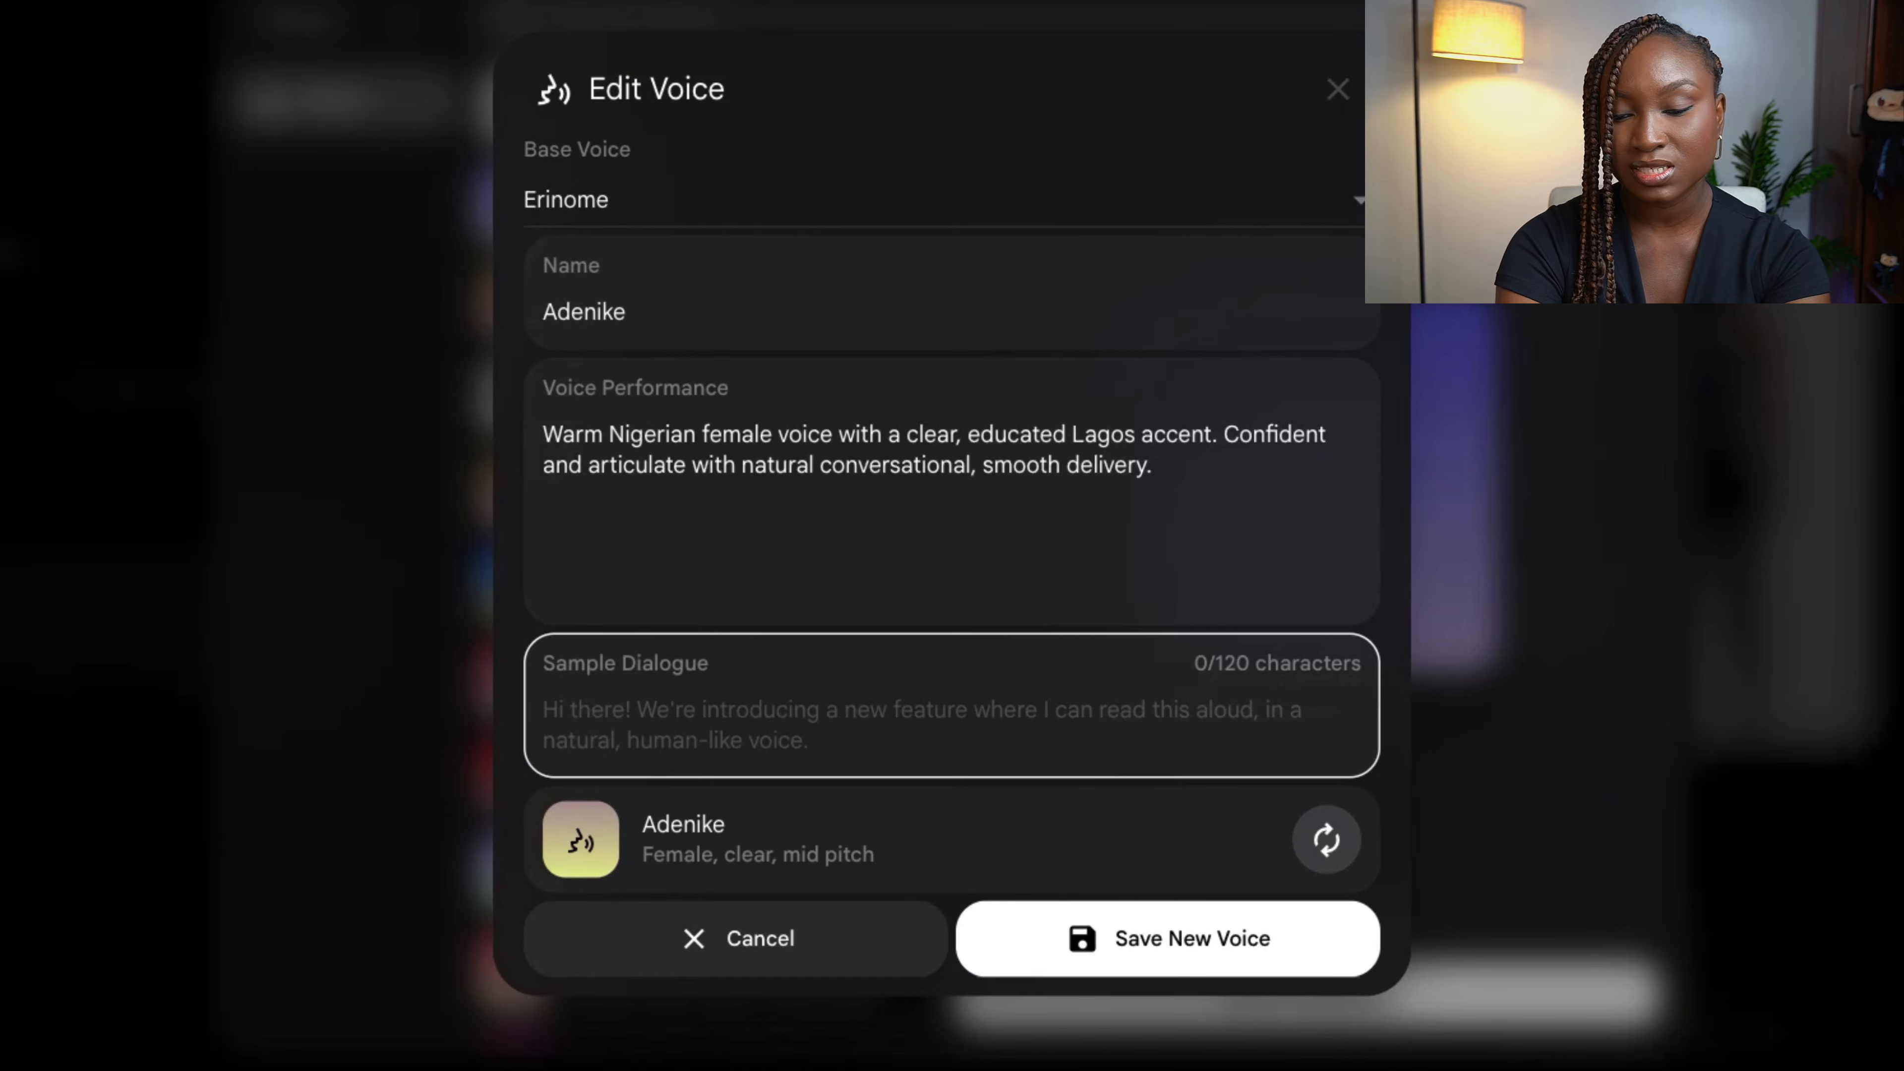
text(Hello ther)
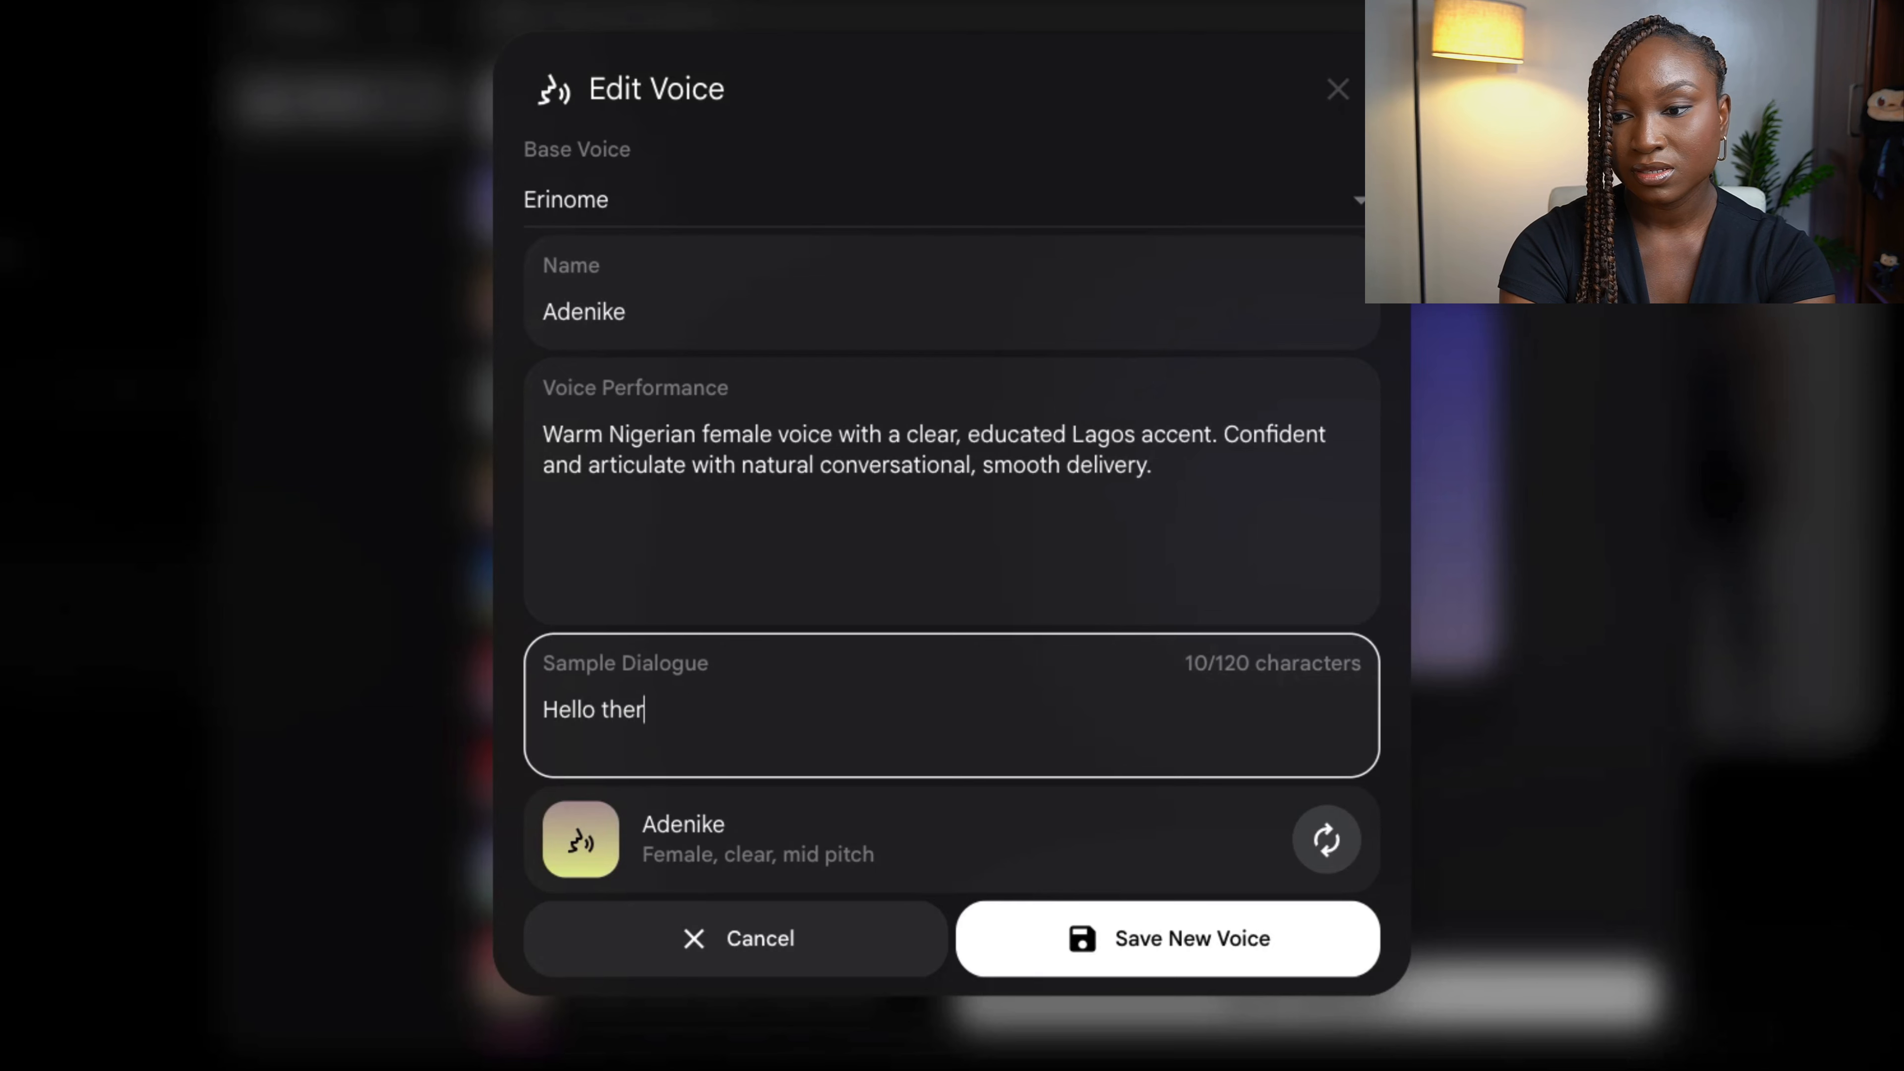
text(e, I'm Ad)
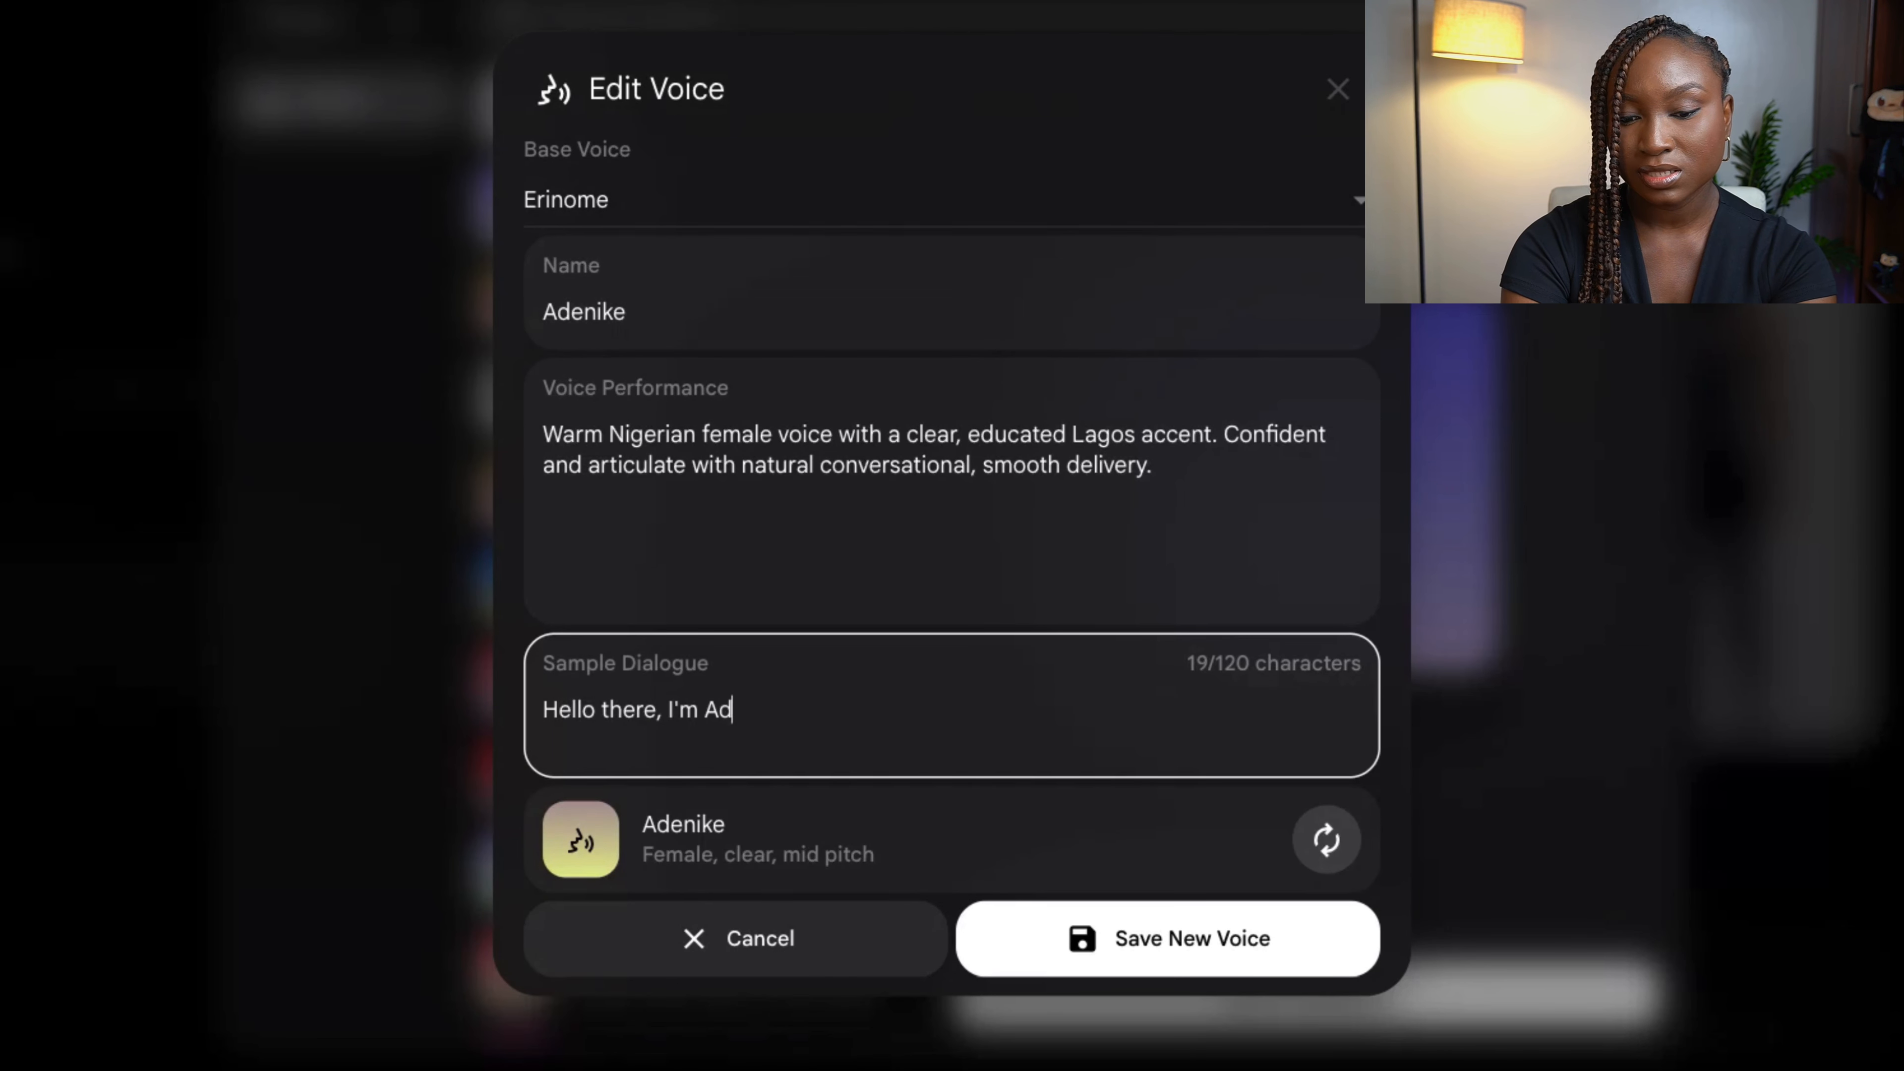
text(enike and I )
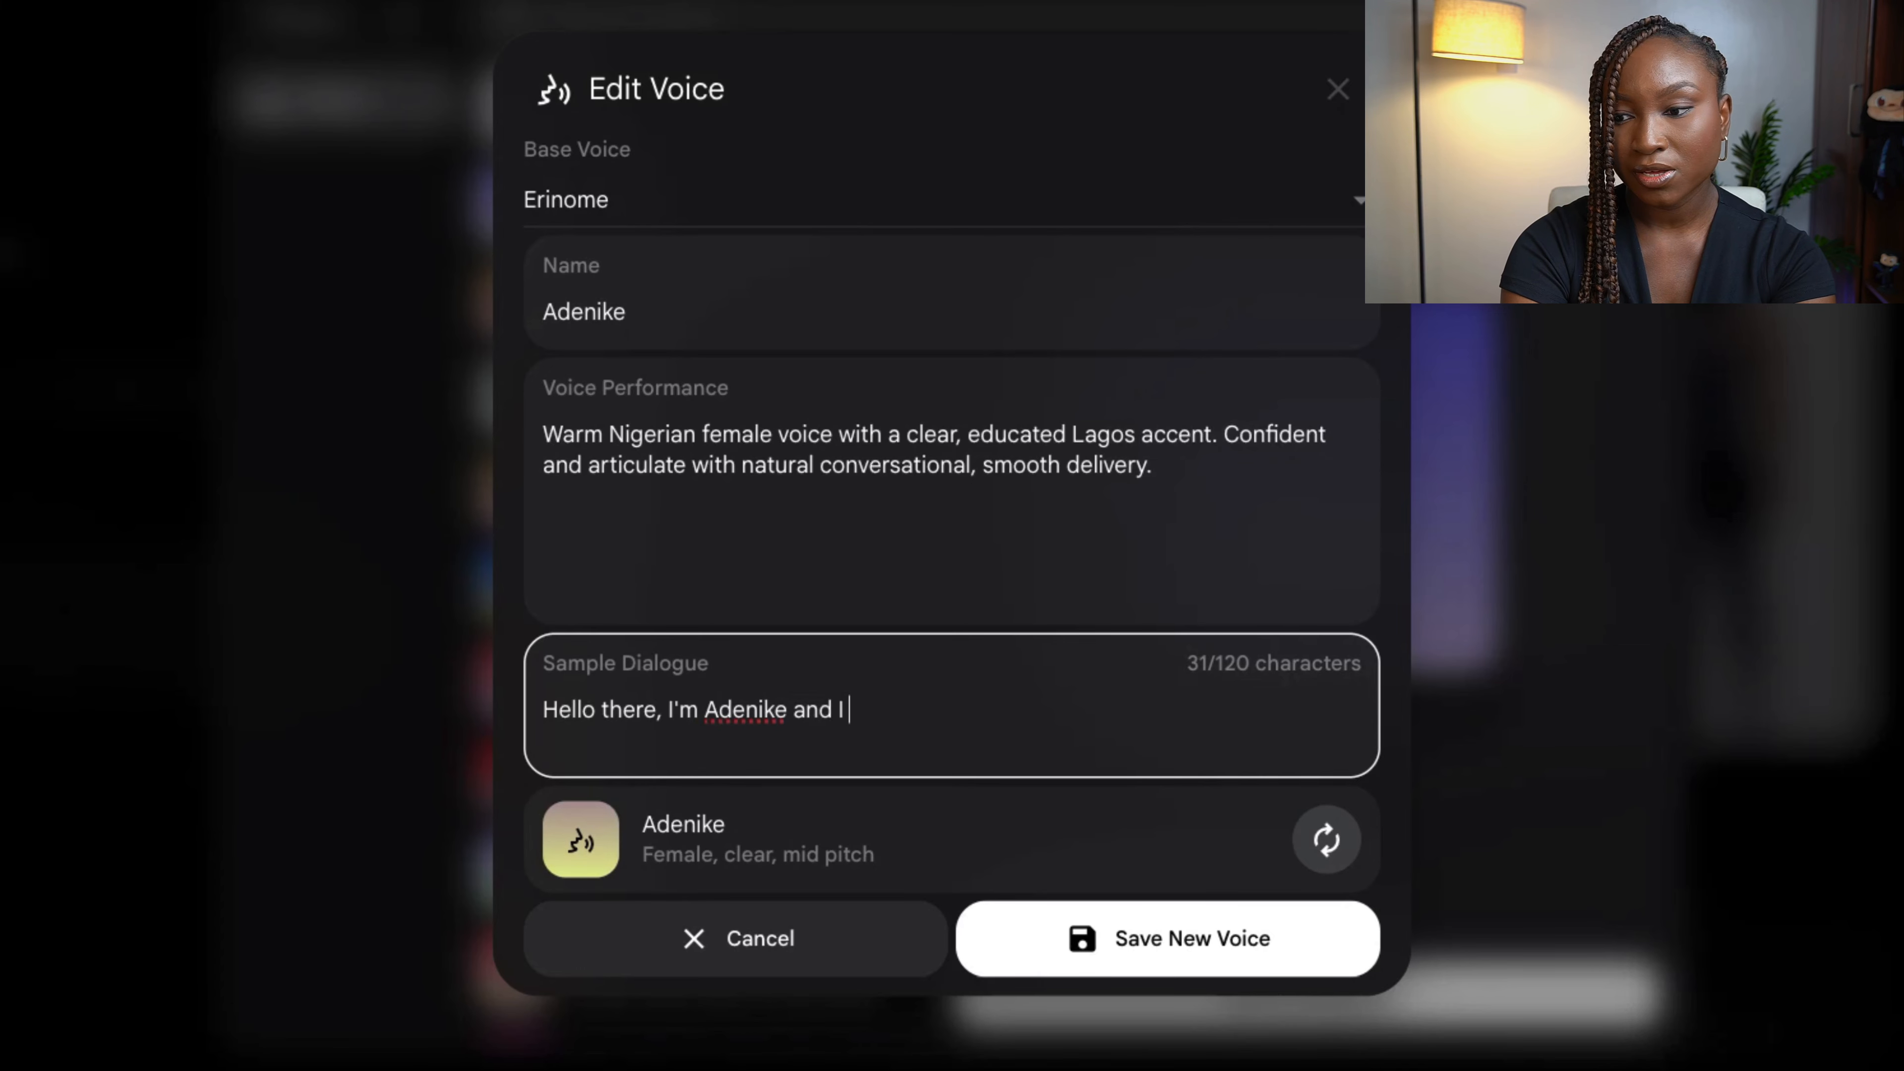
text(help busy p)
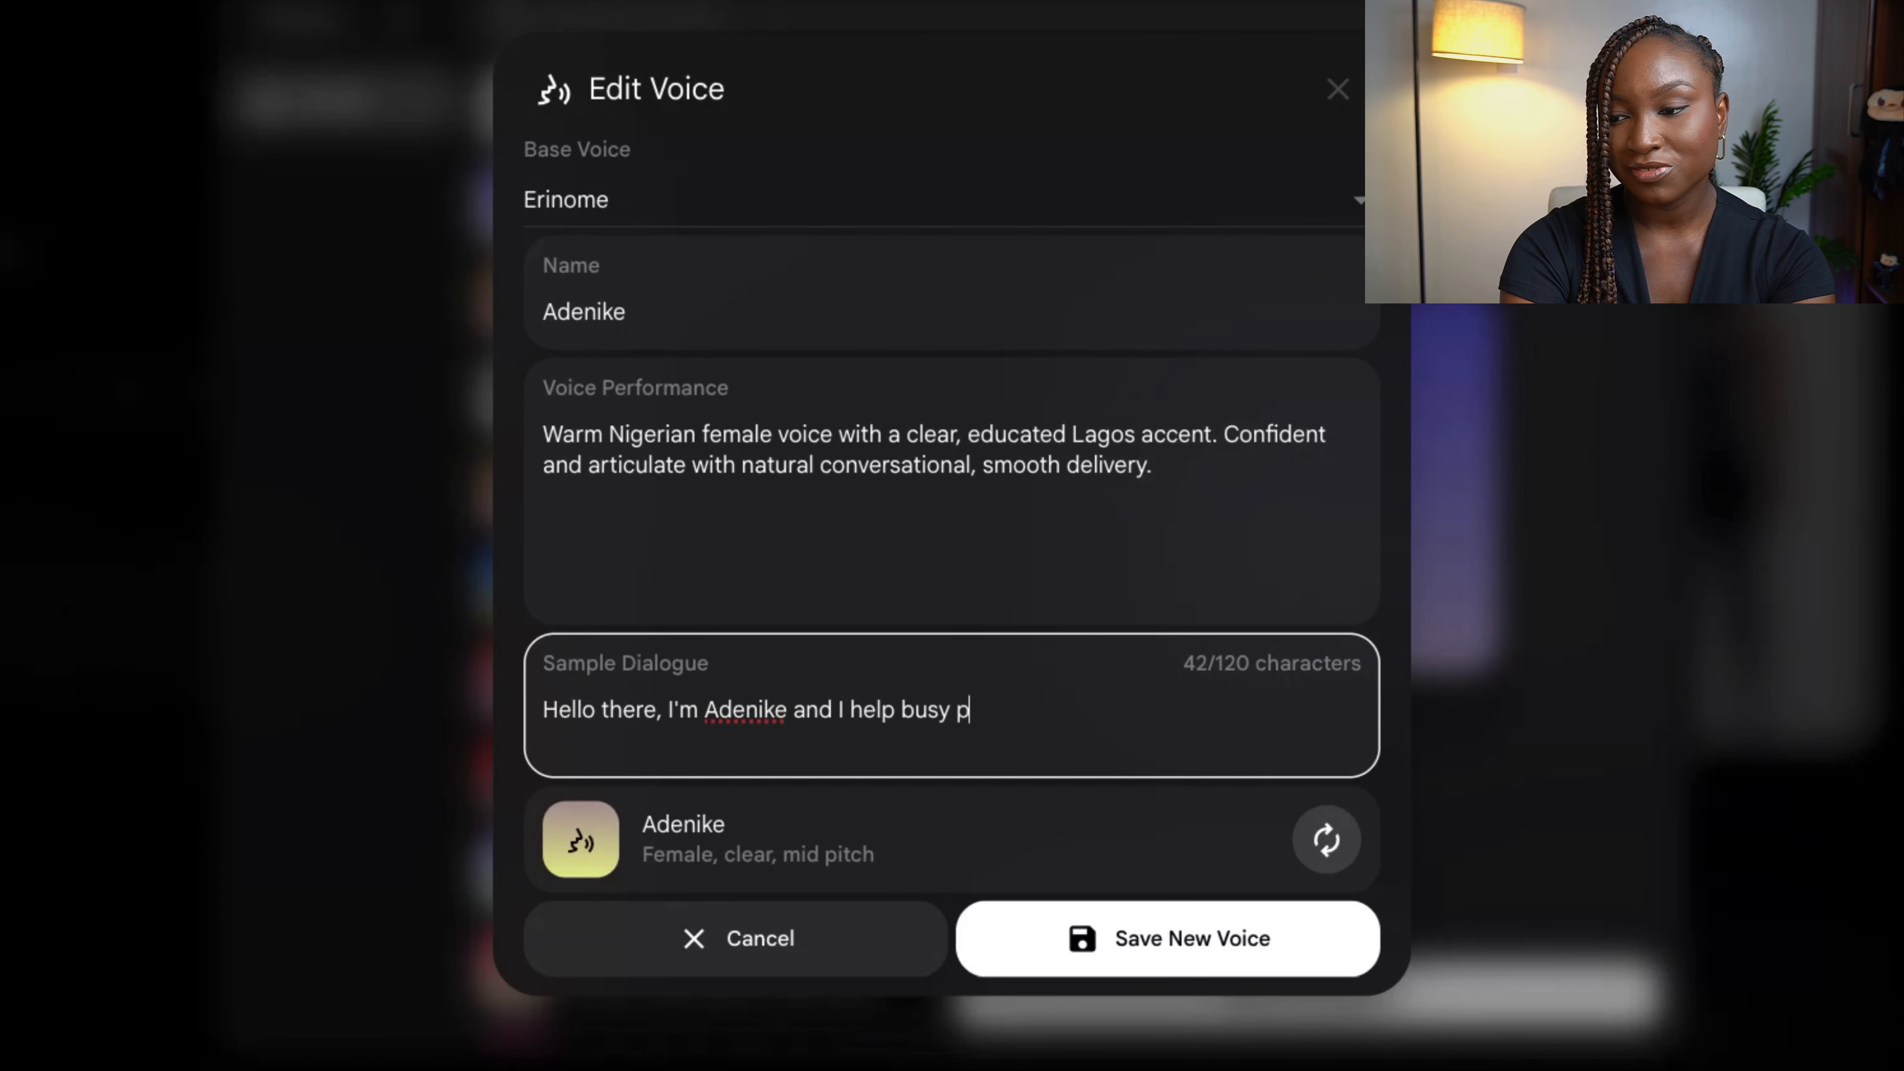
text(rofessionals s)
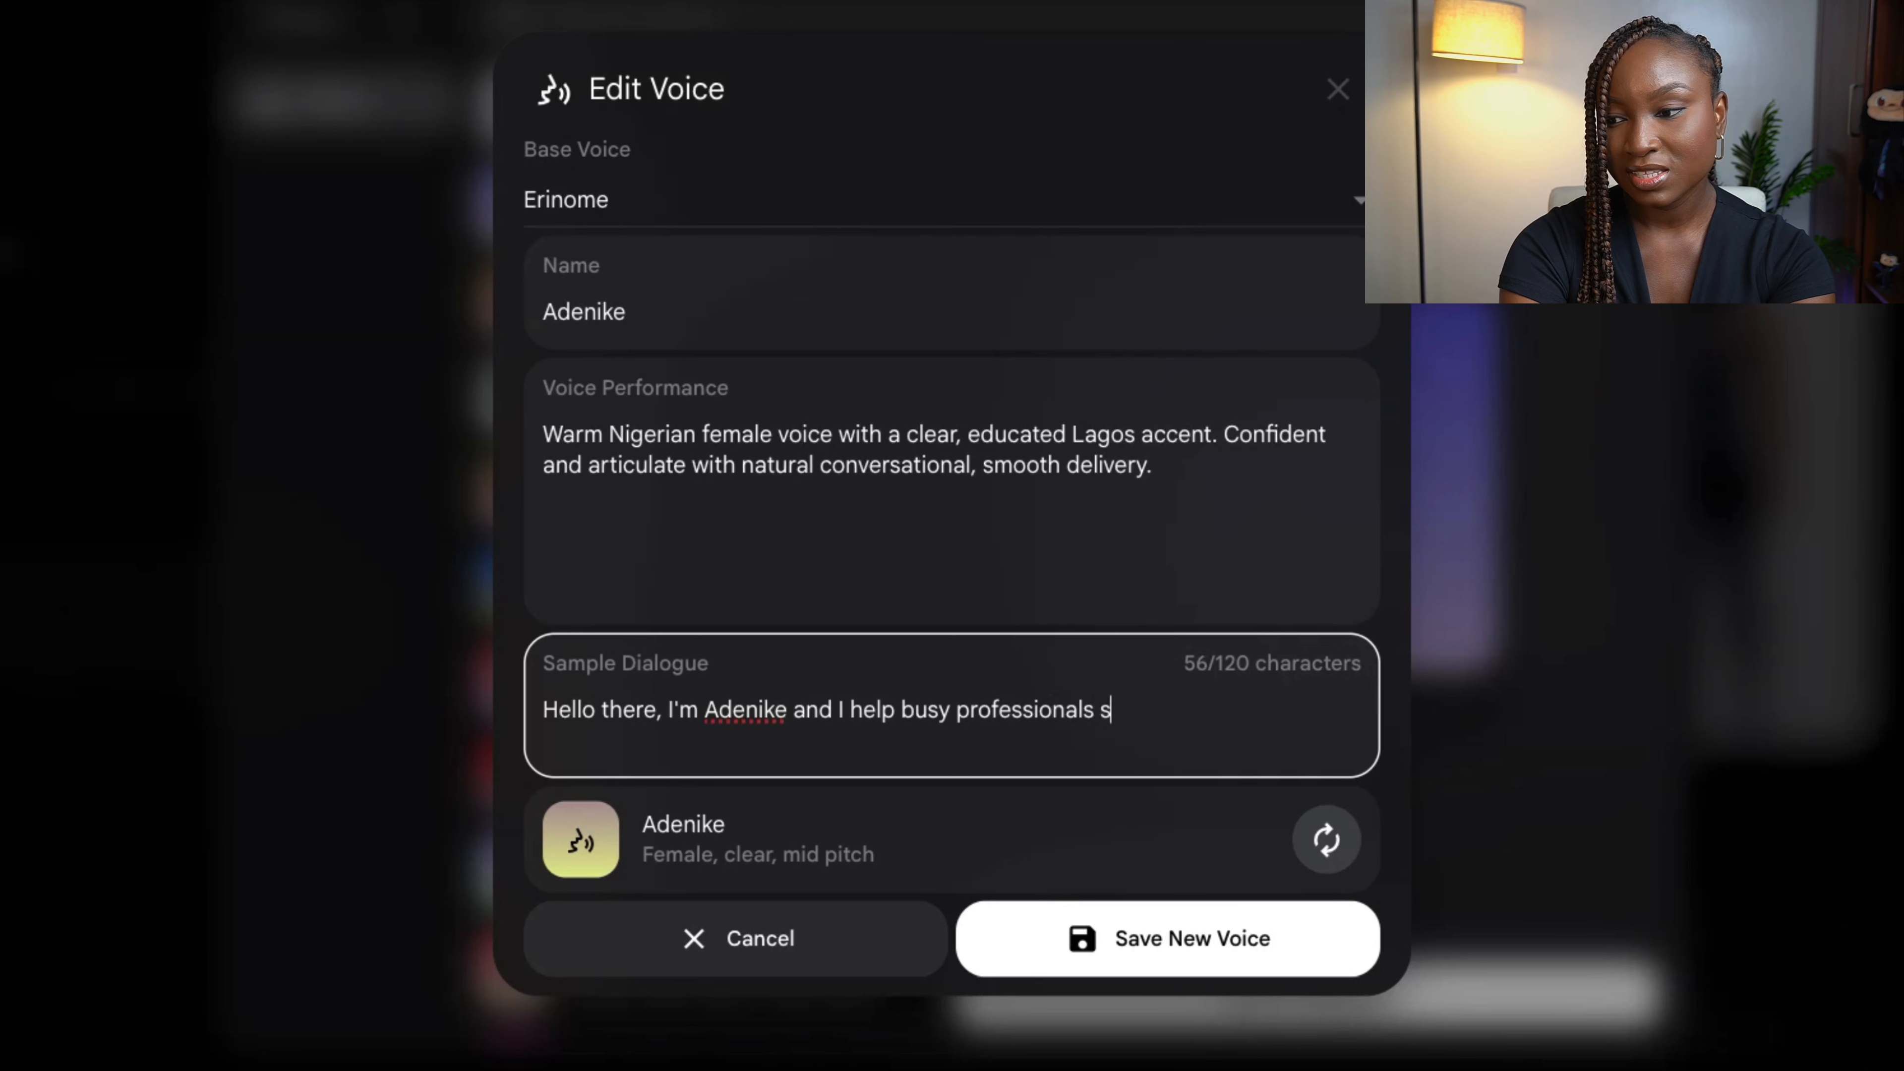
text(tay health)
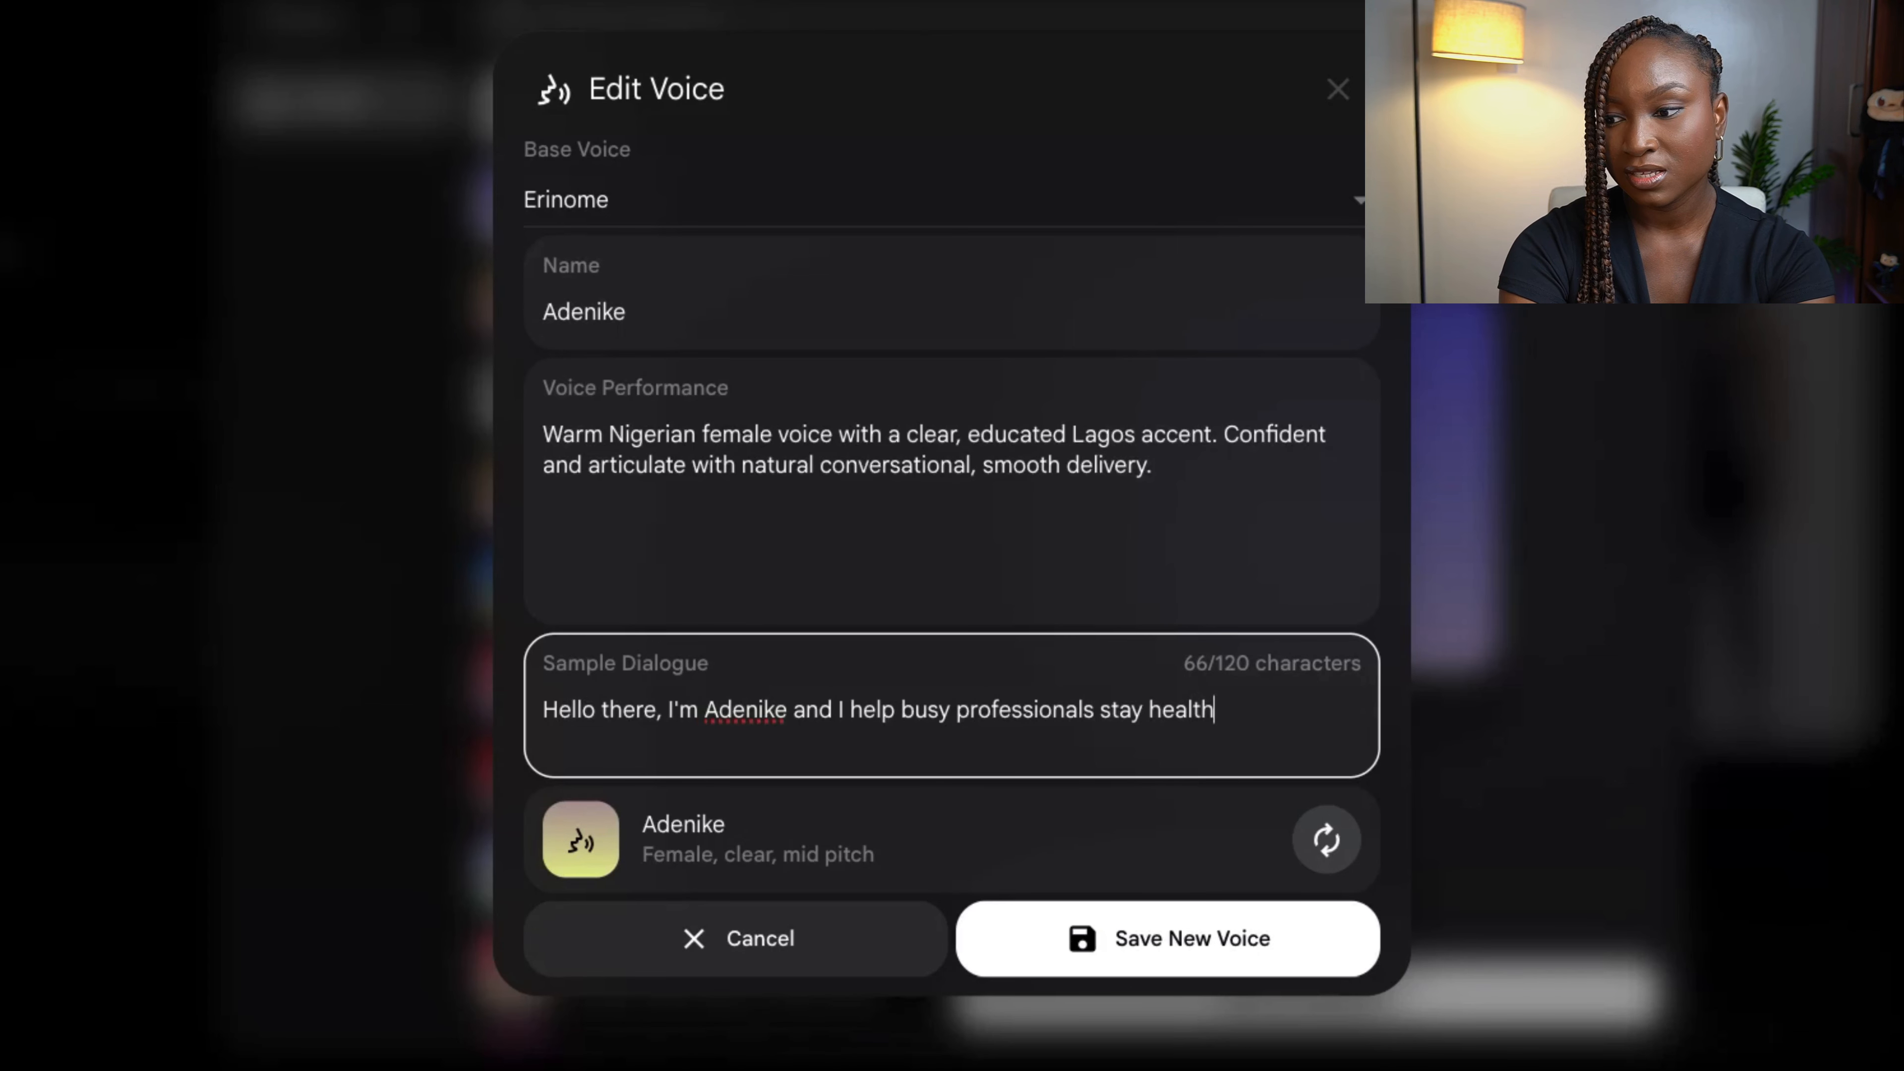
text(y, active and gi)
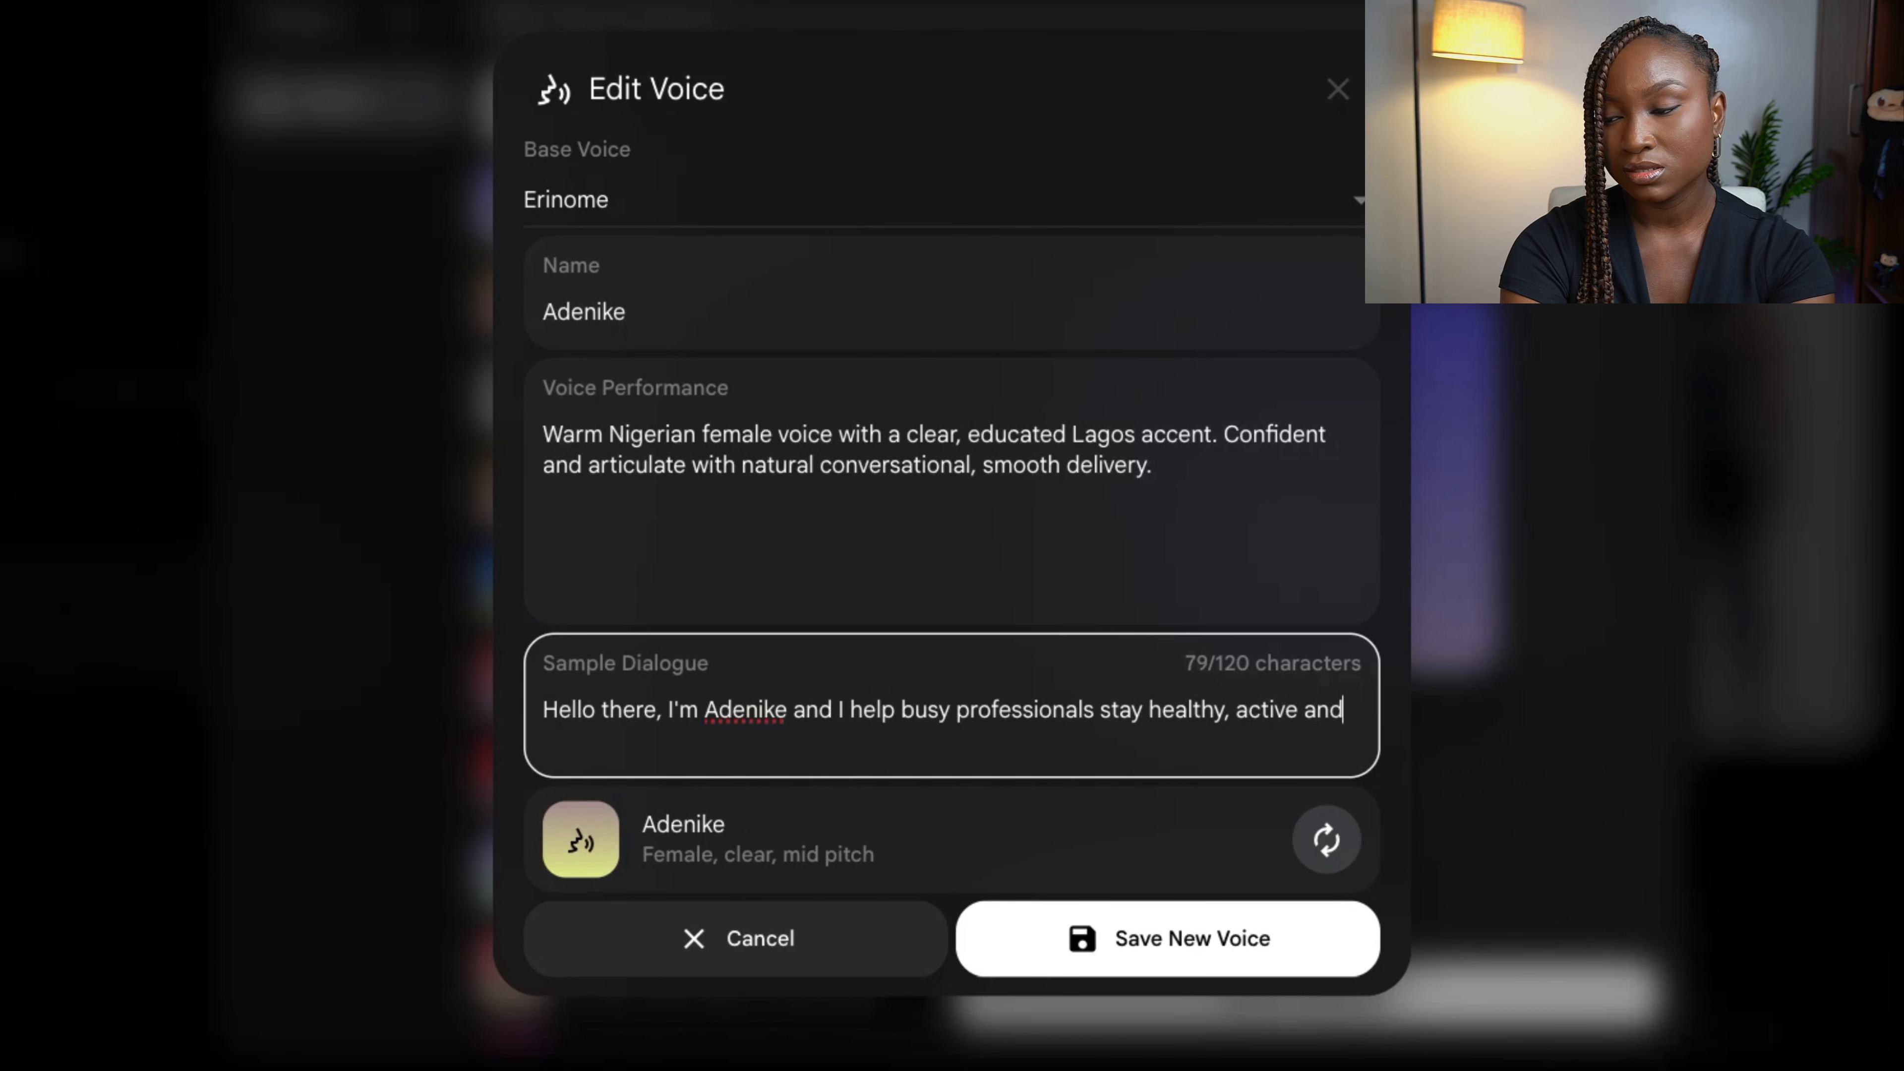
key(BackSpace)
key(BackSpace)
text(fit.)
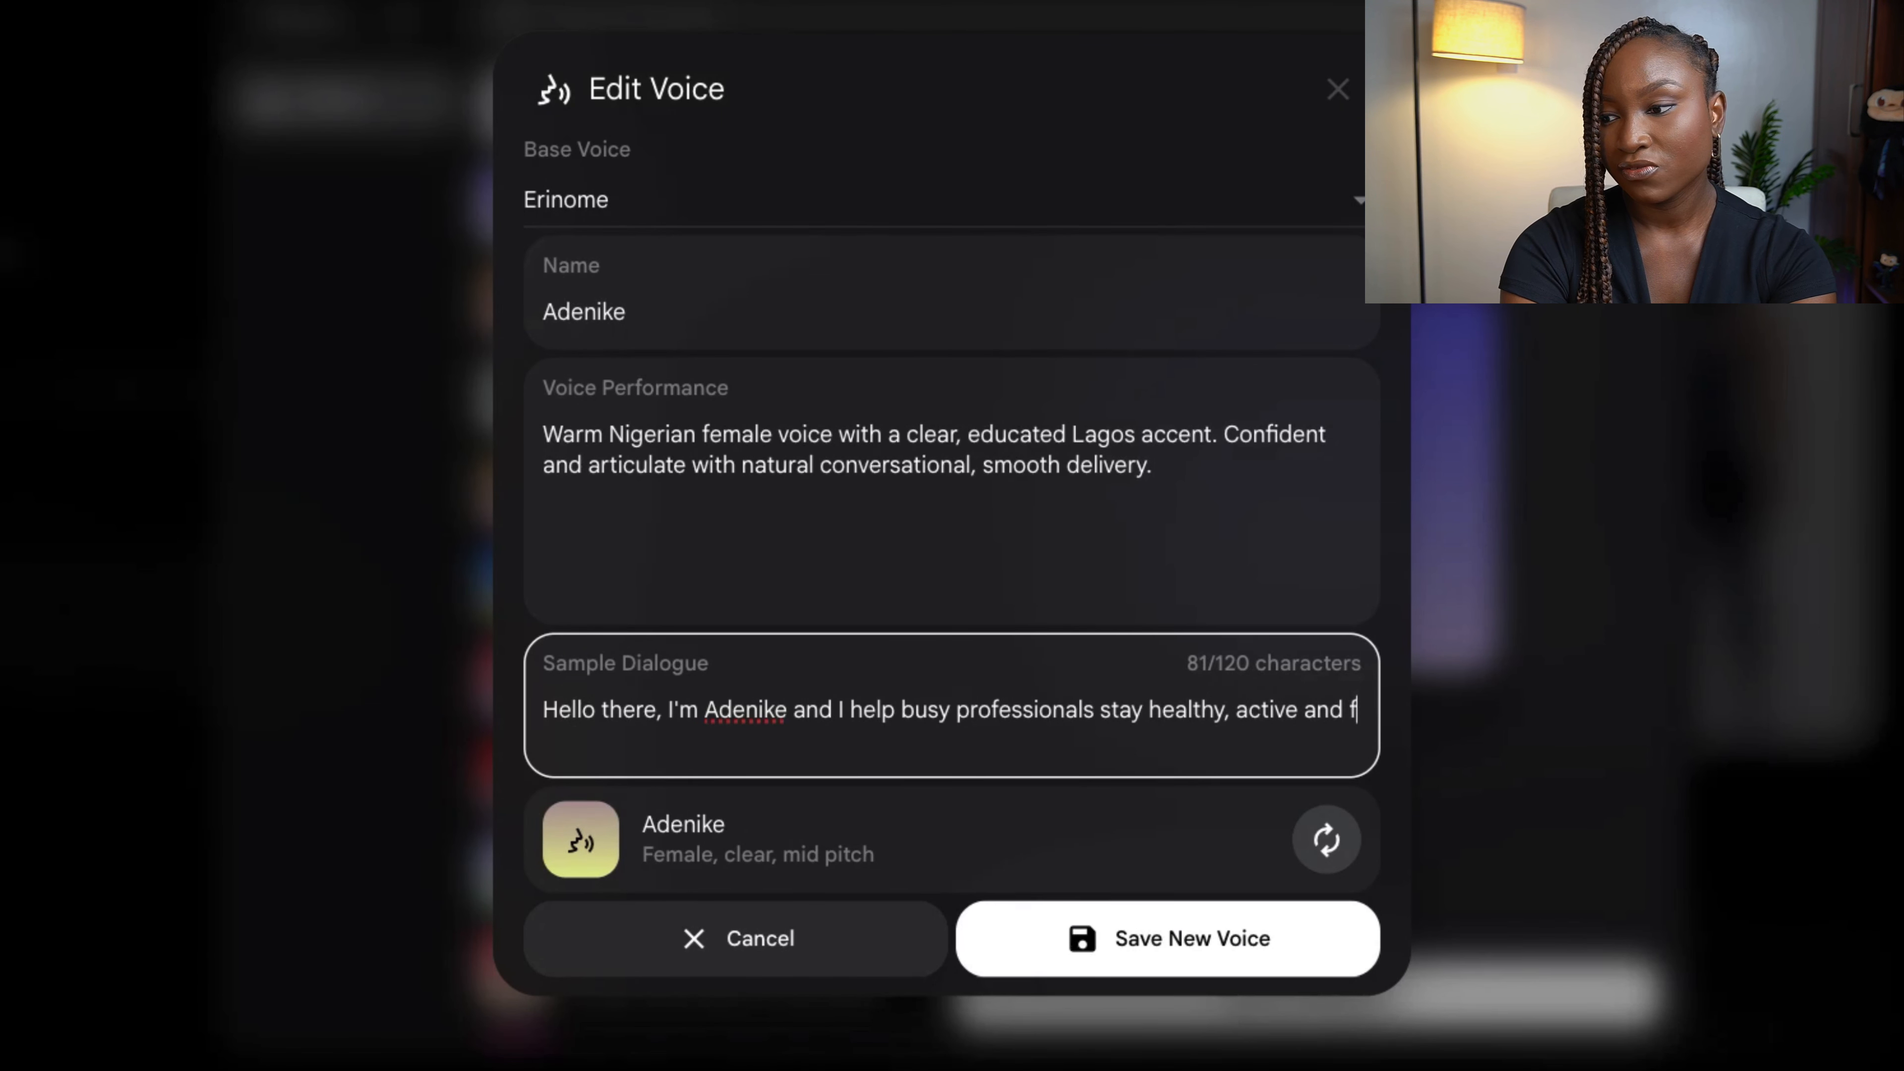
click(899, 785)
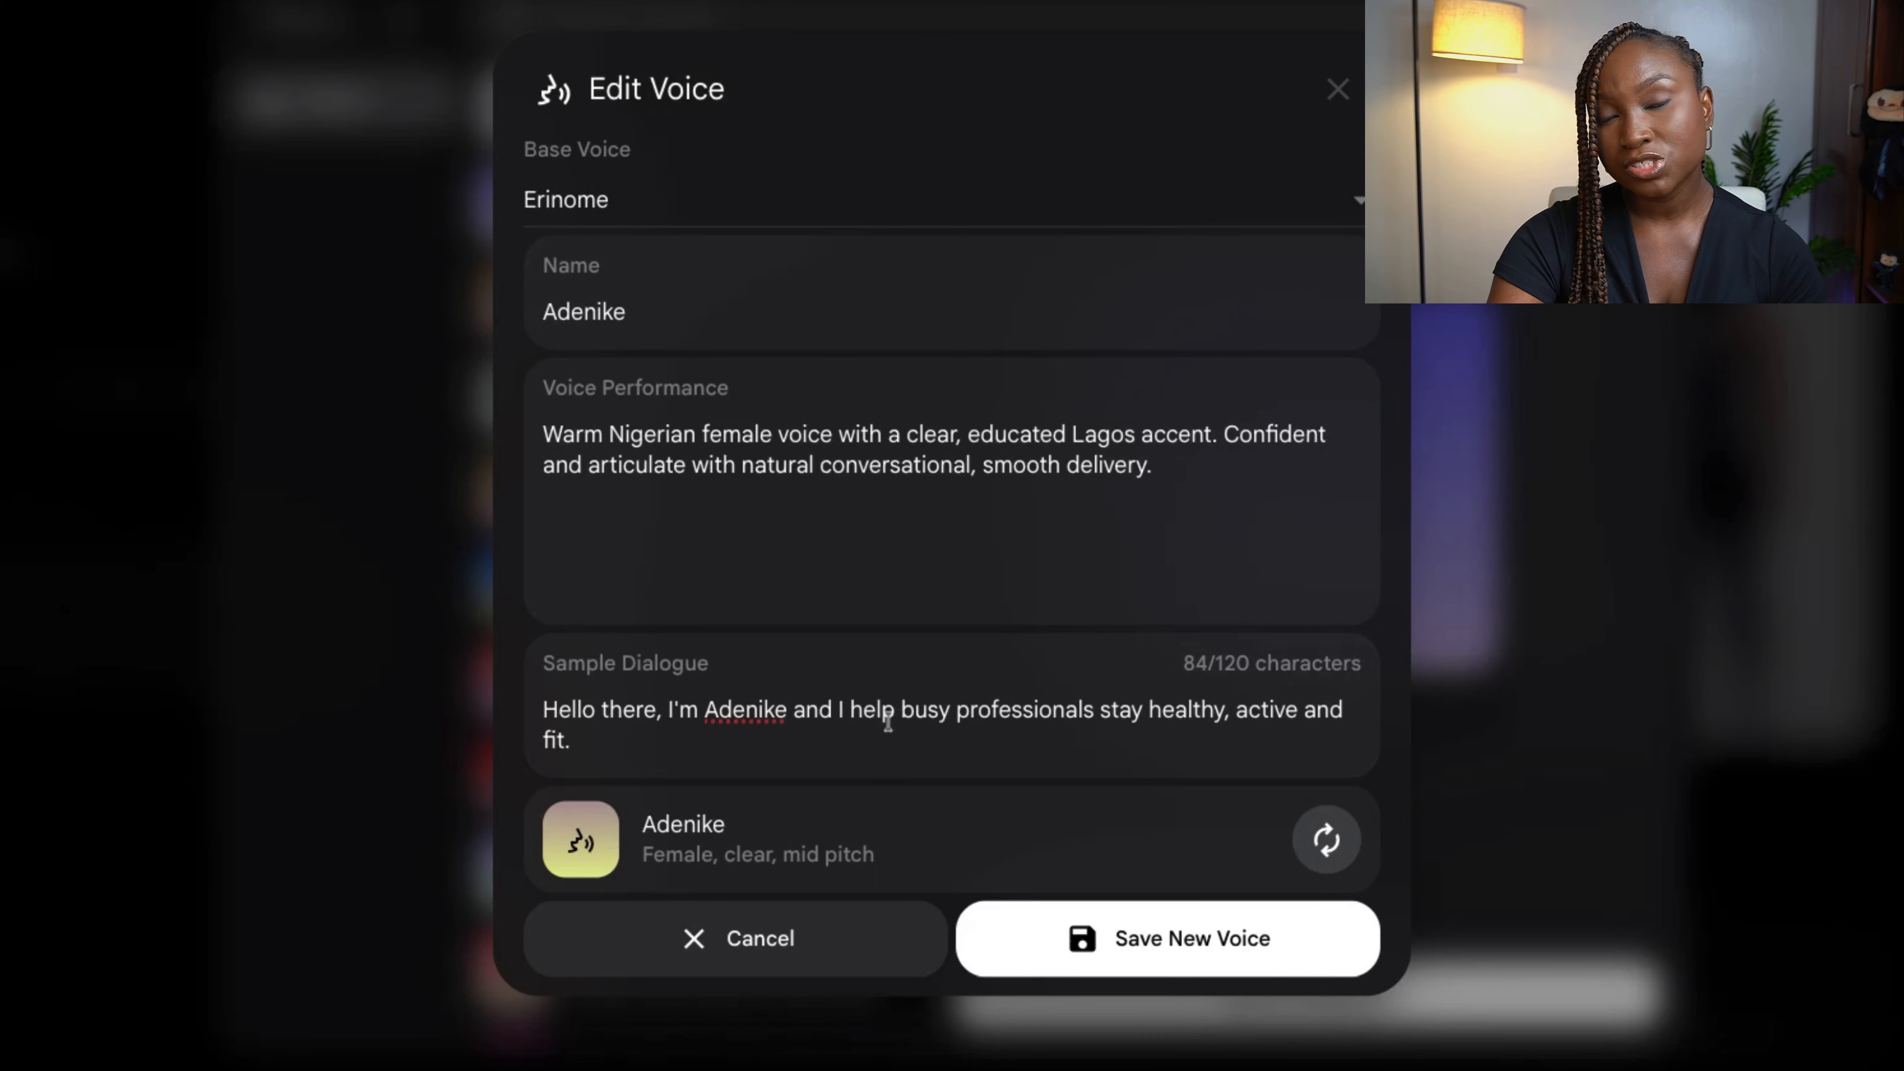
Generate a preview of the custom voice reading the sample dialogue and listen to it
click(1323, 835)
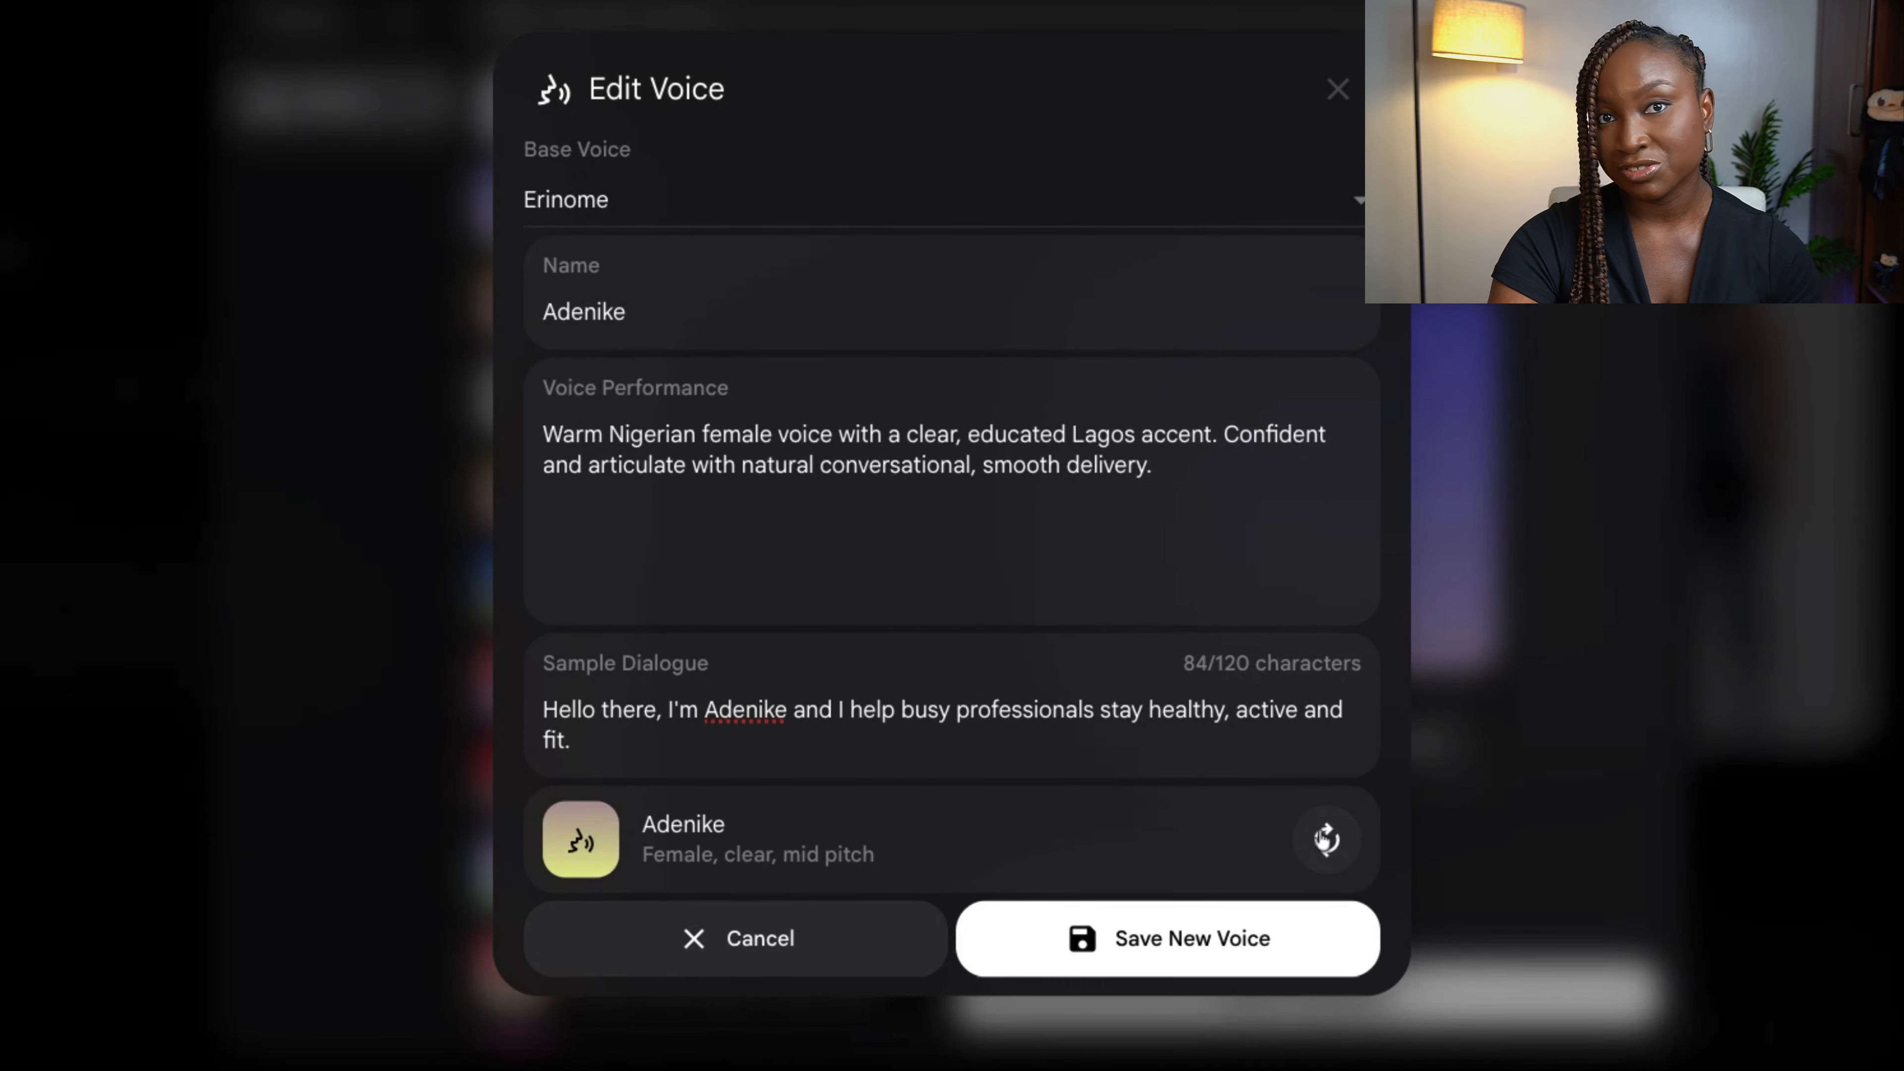
click(1324, 837)
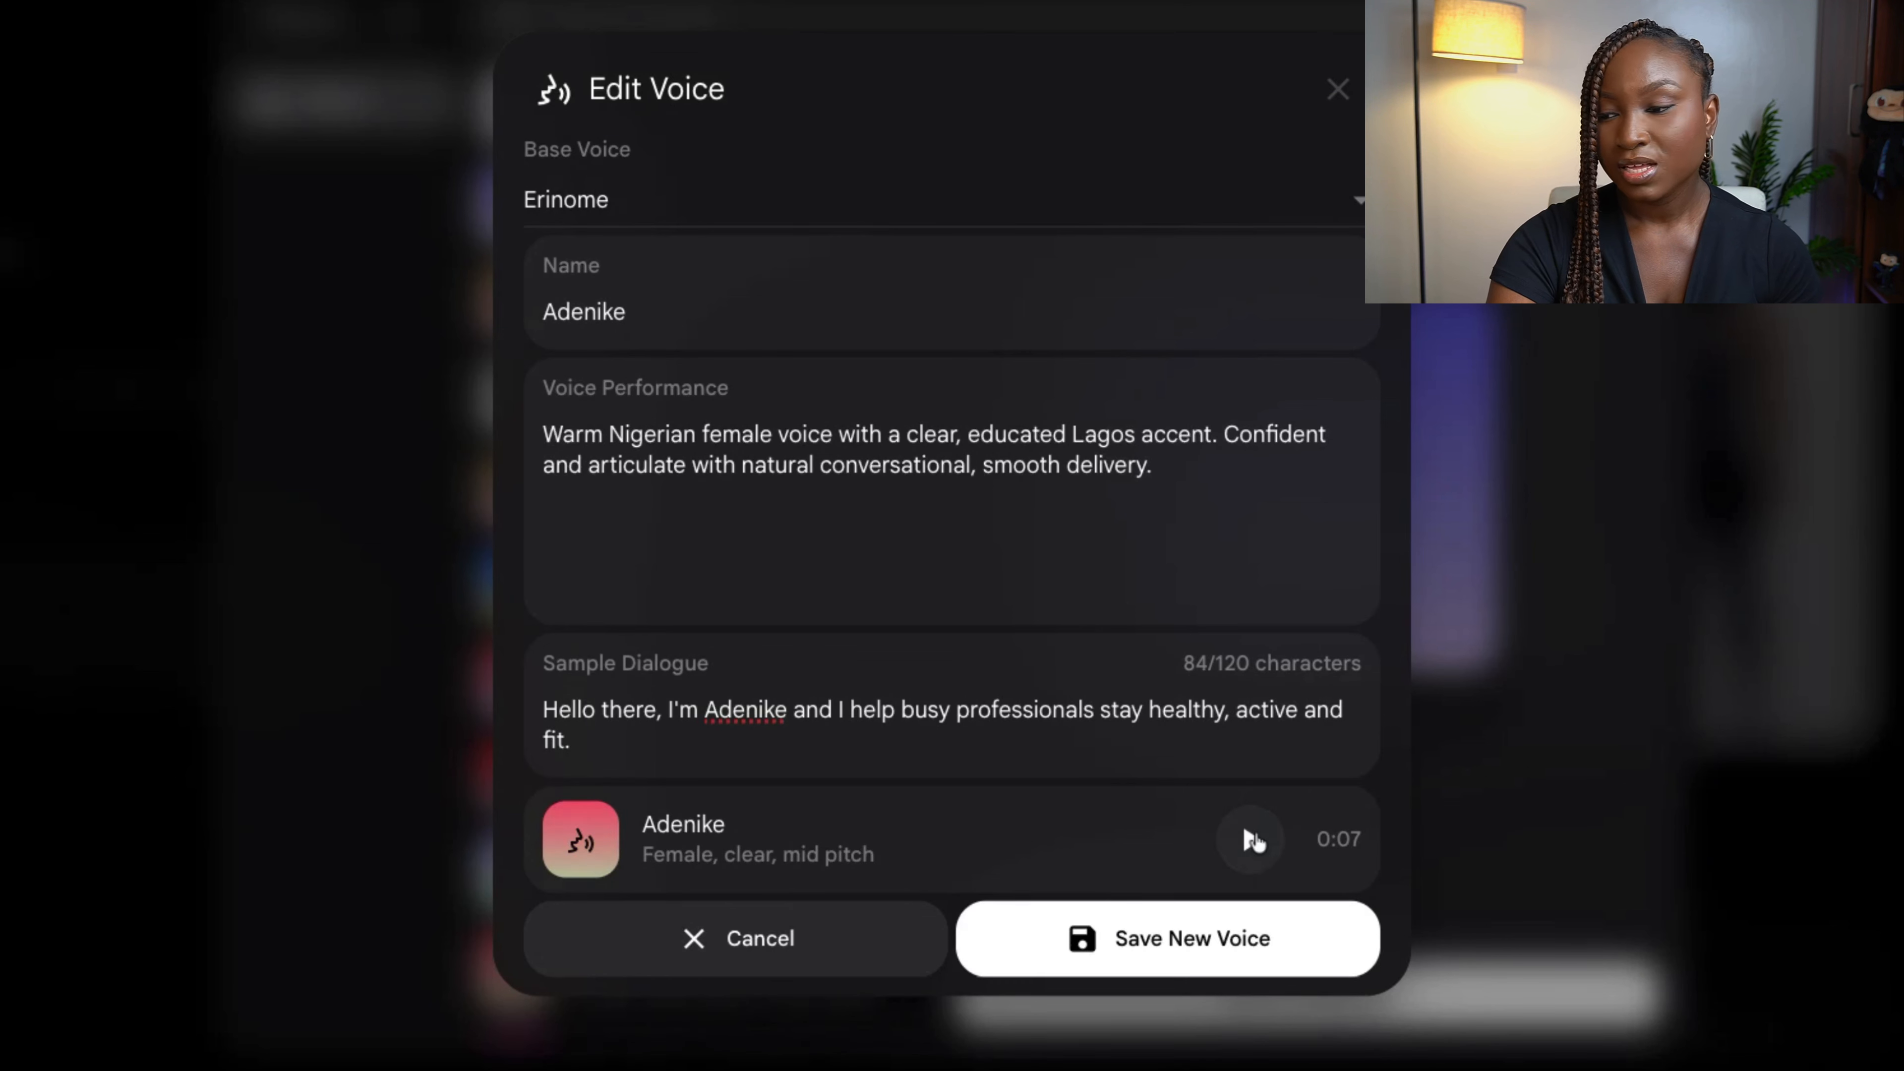
click(1250, 839)
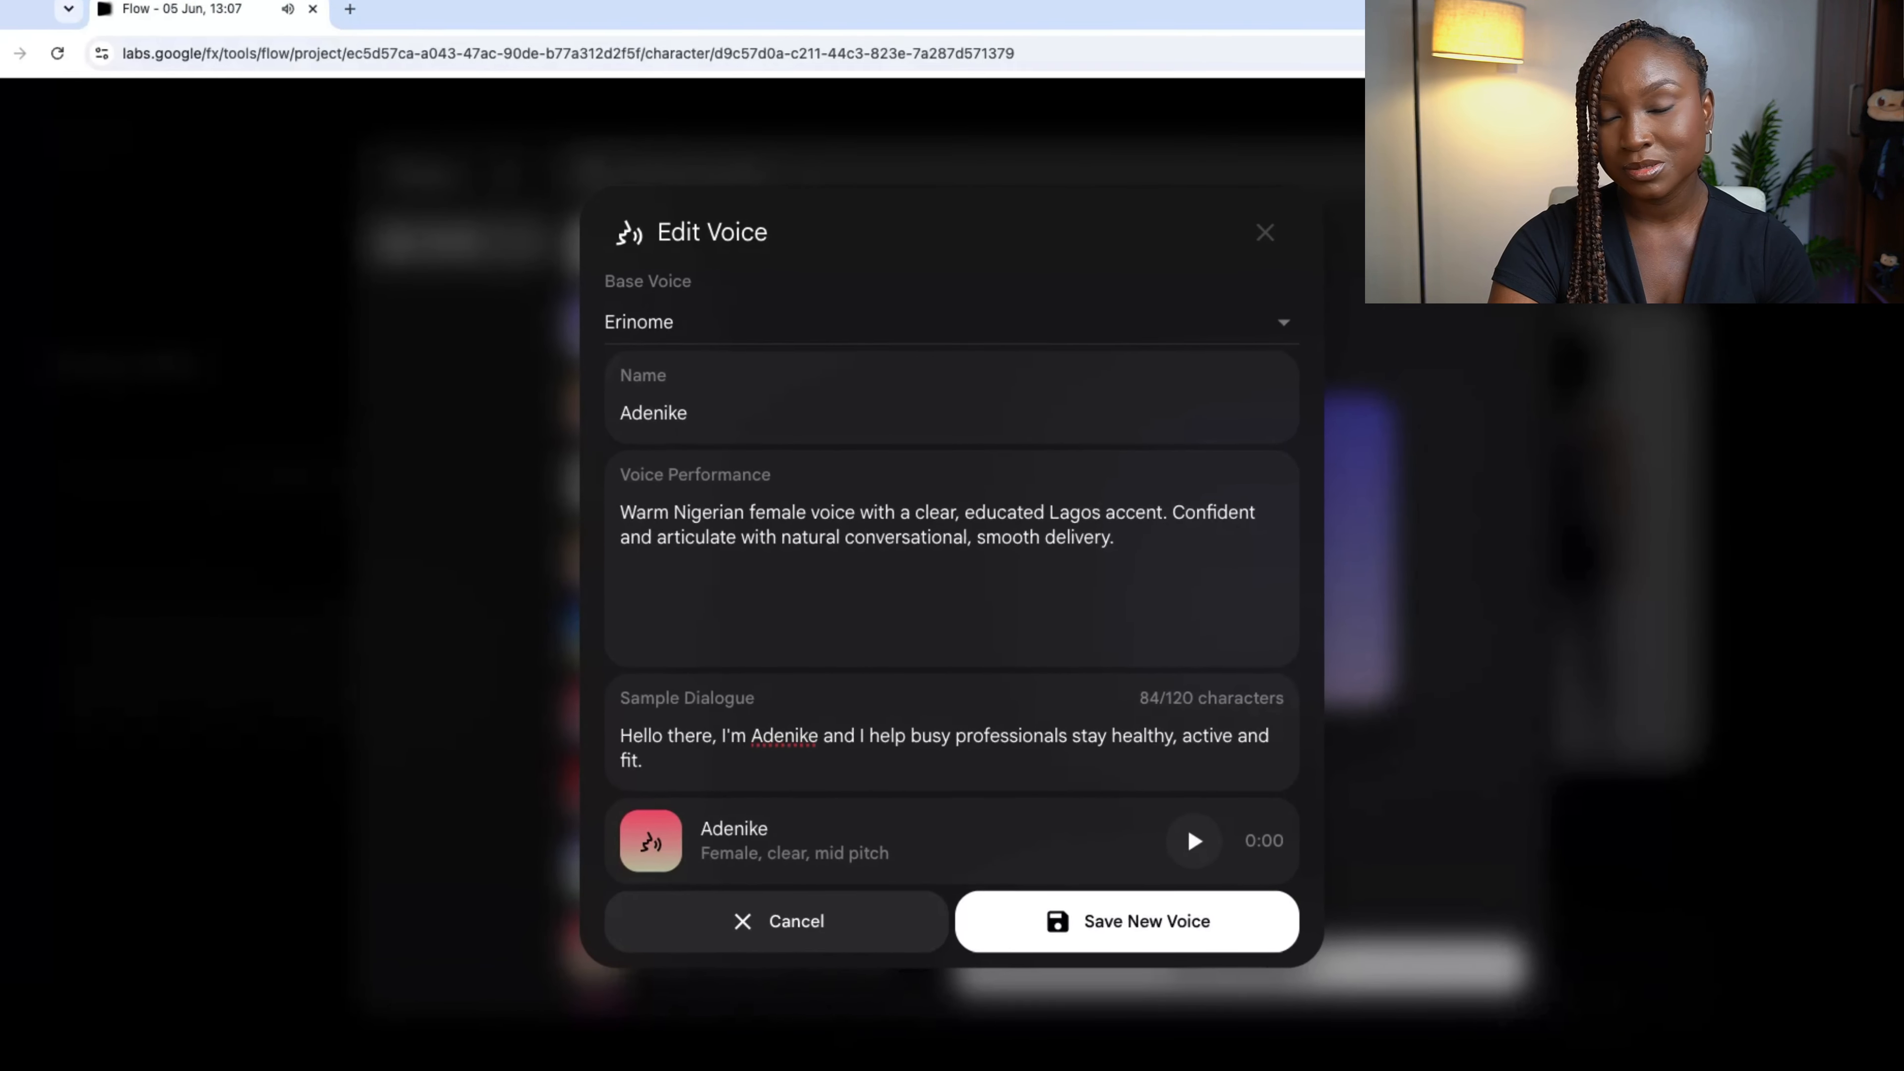
Save the new voice and add it to the character, finishing the character setup
click(1164, 916)
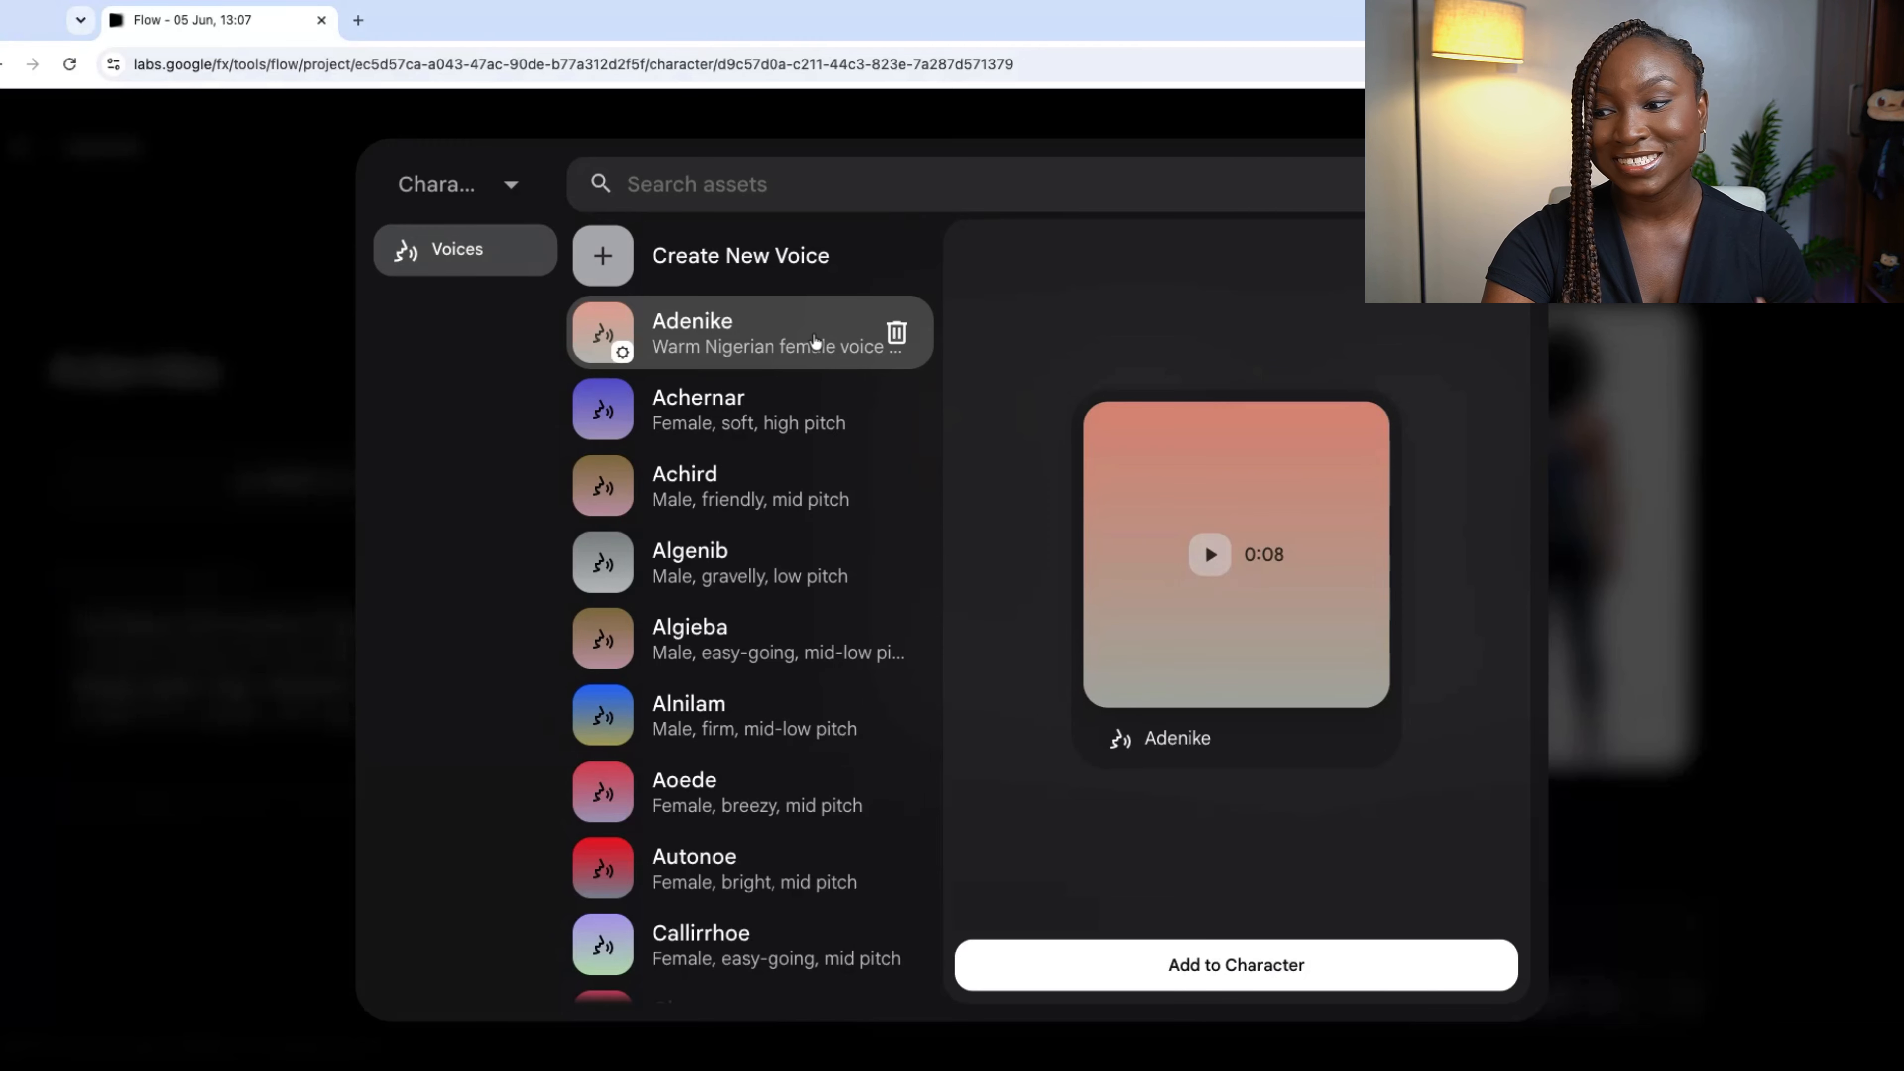
click(1229, 969)
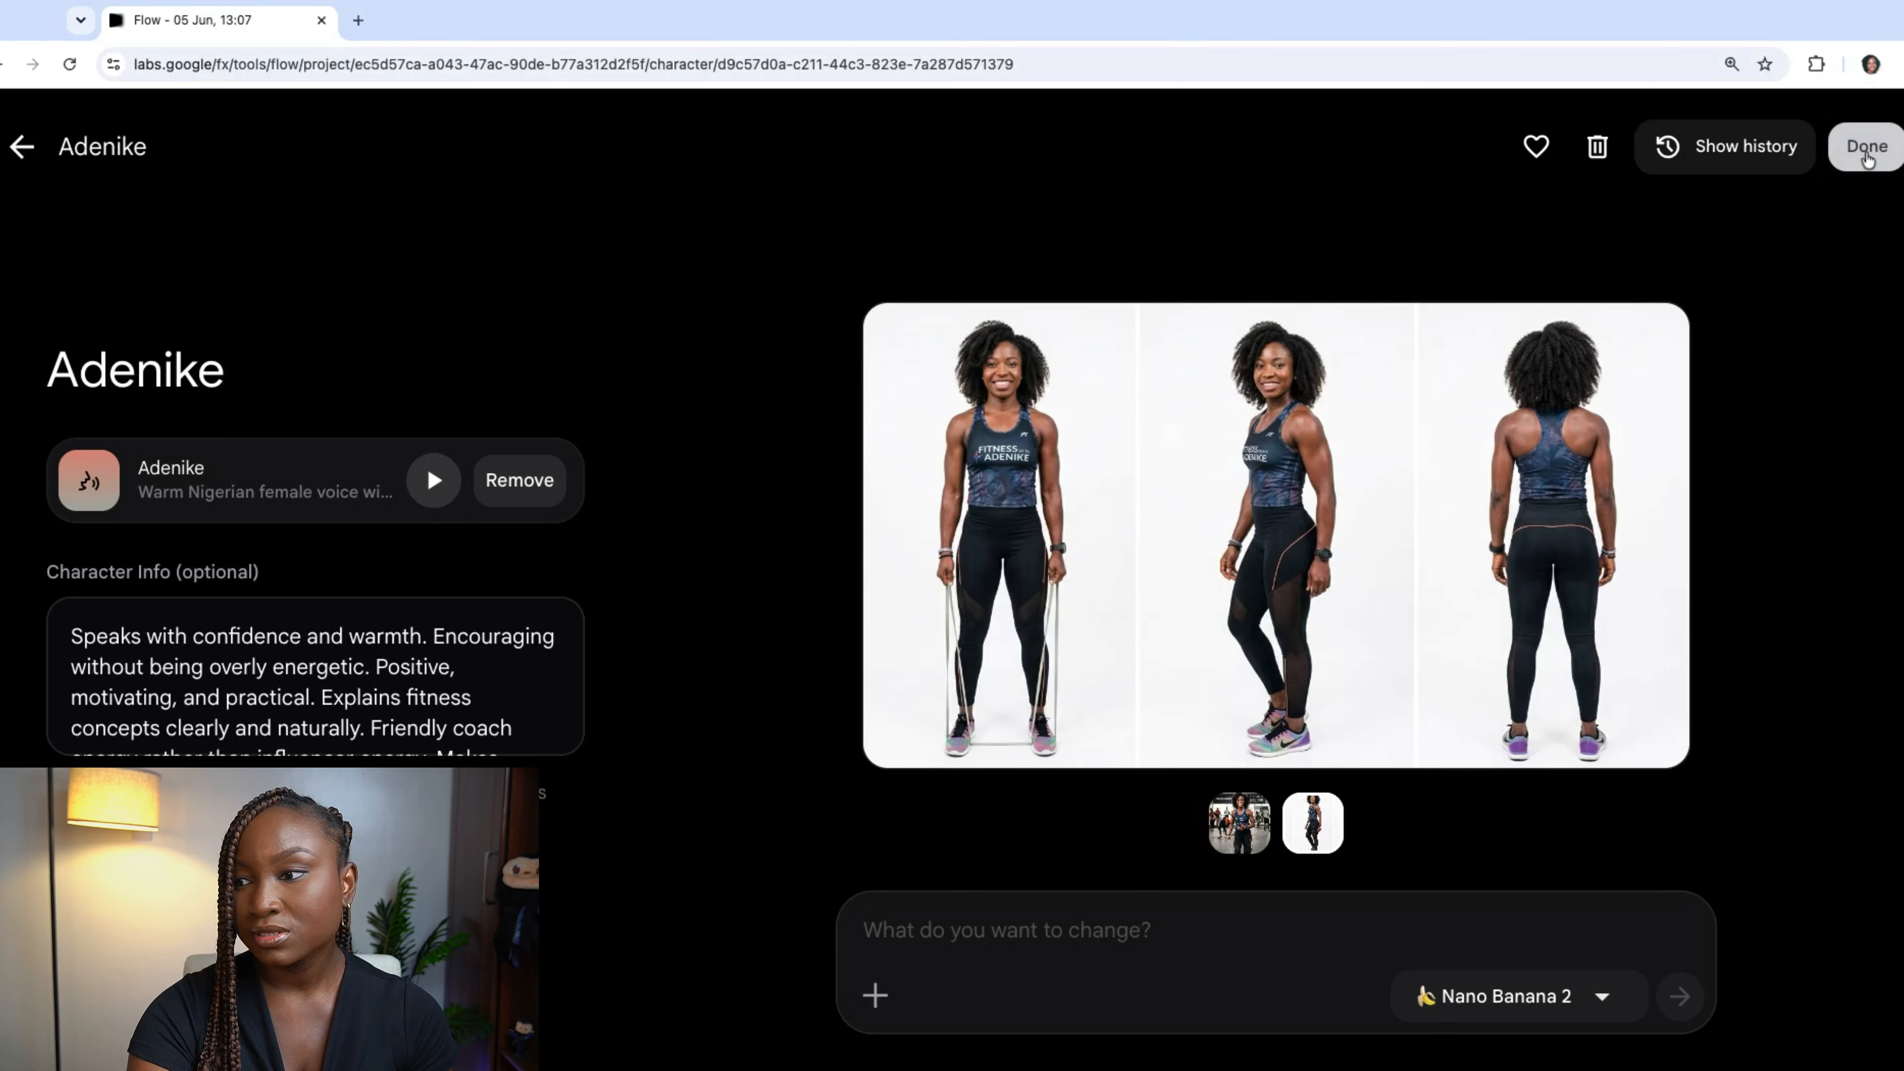
click(1867, 151)
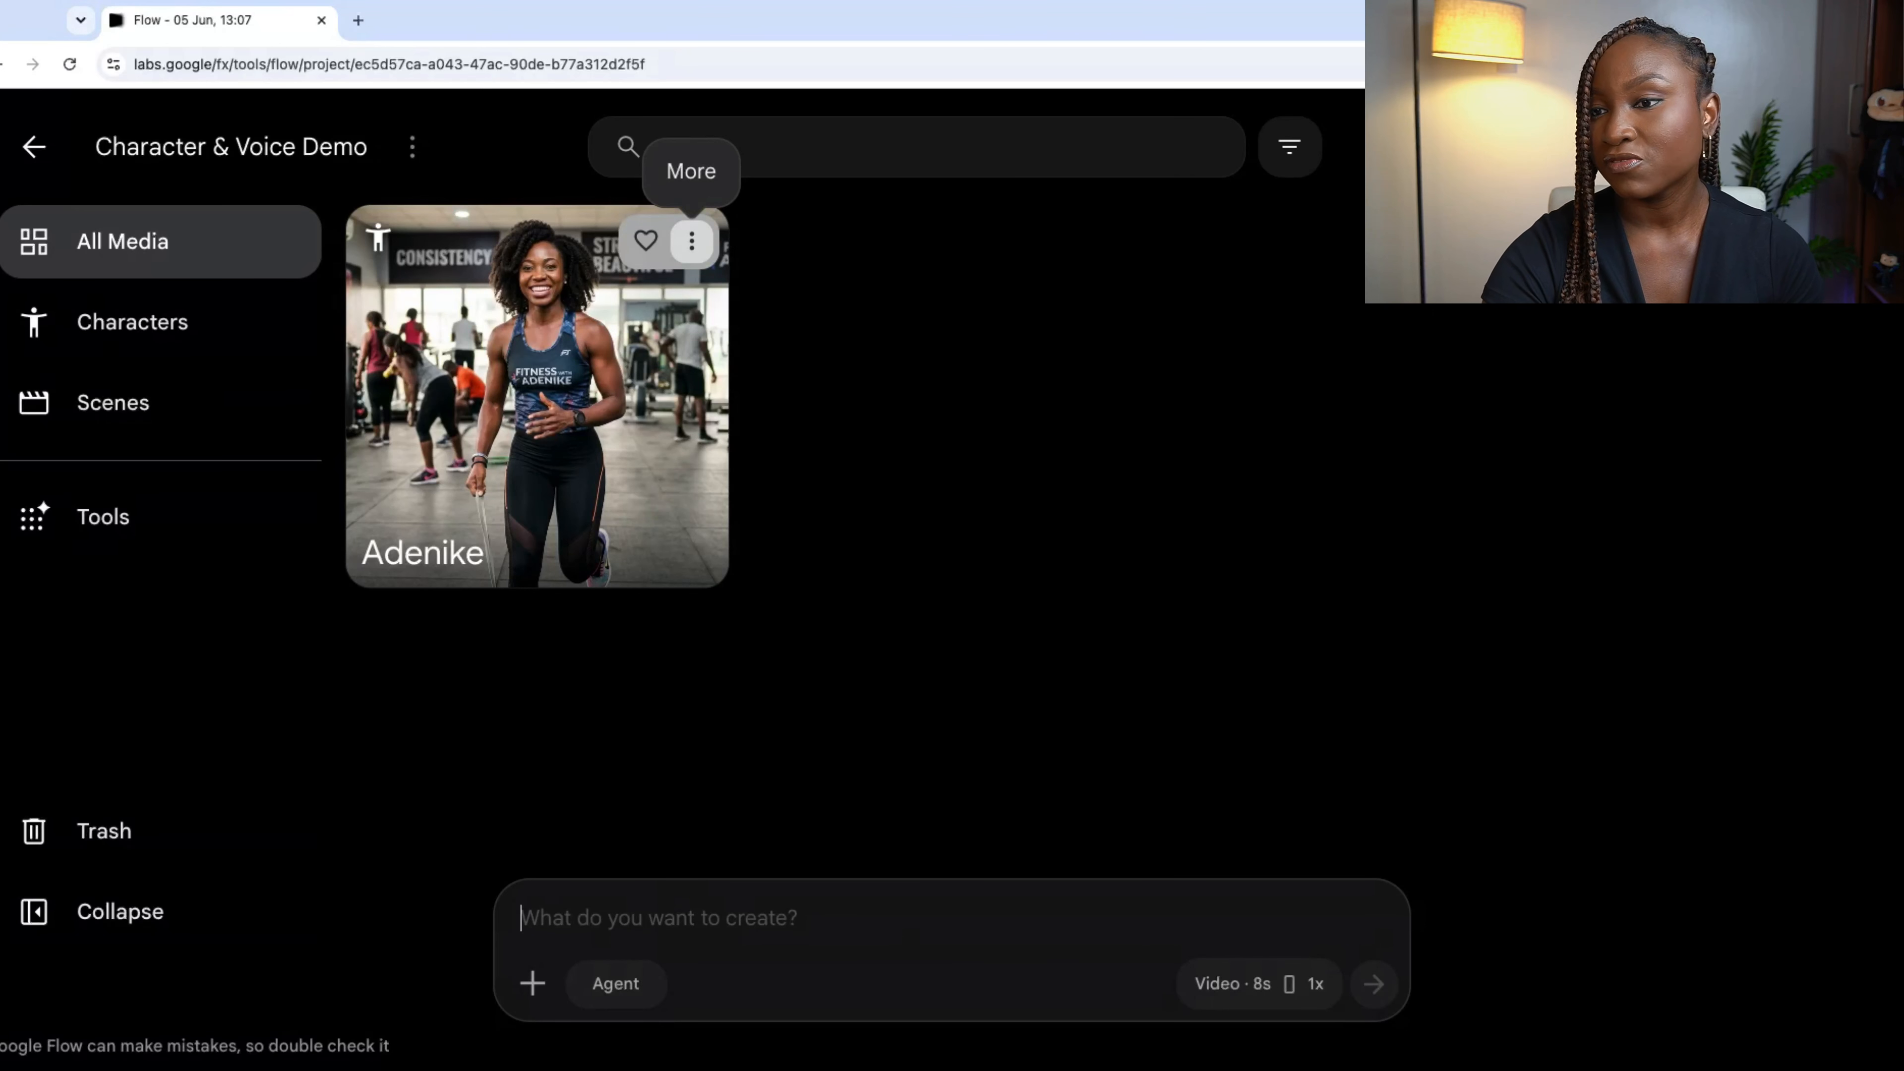
Add the finished instructor character from the project media to the video prompt
click(692, 241)
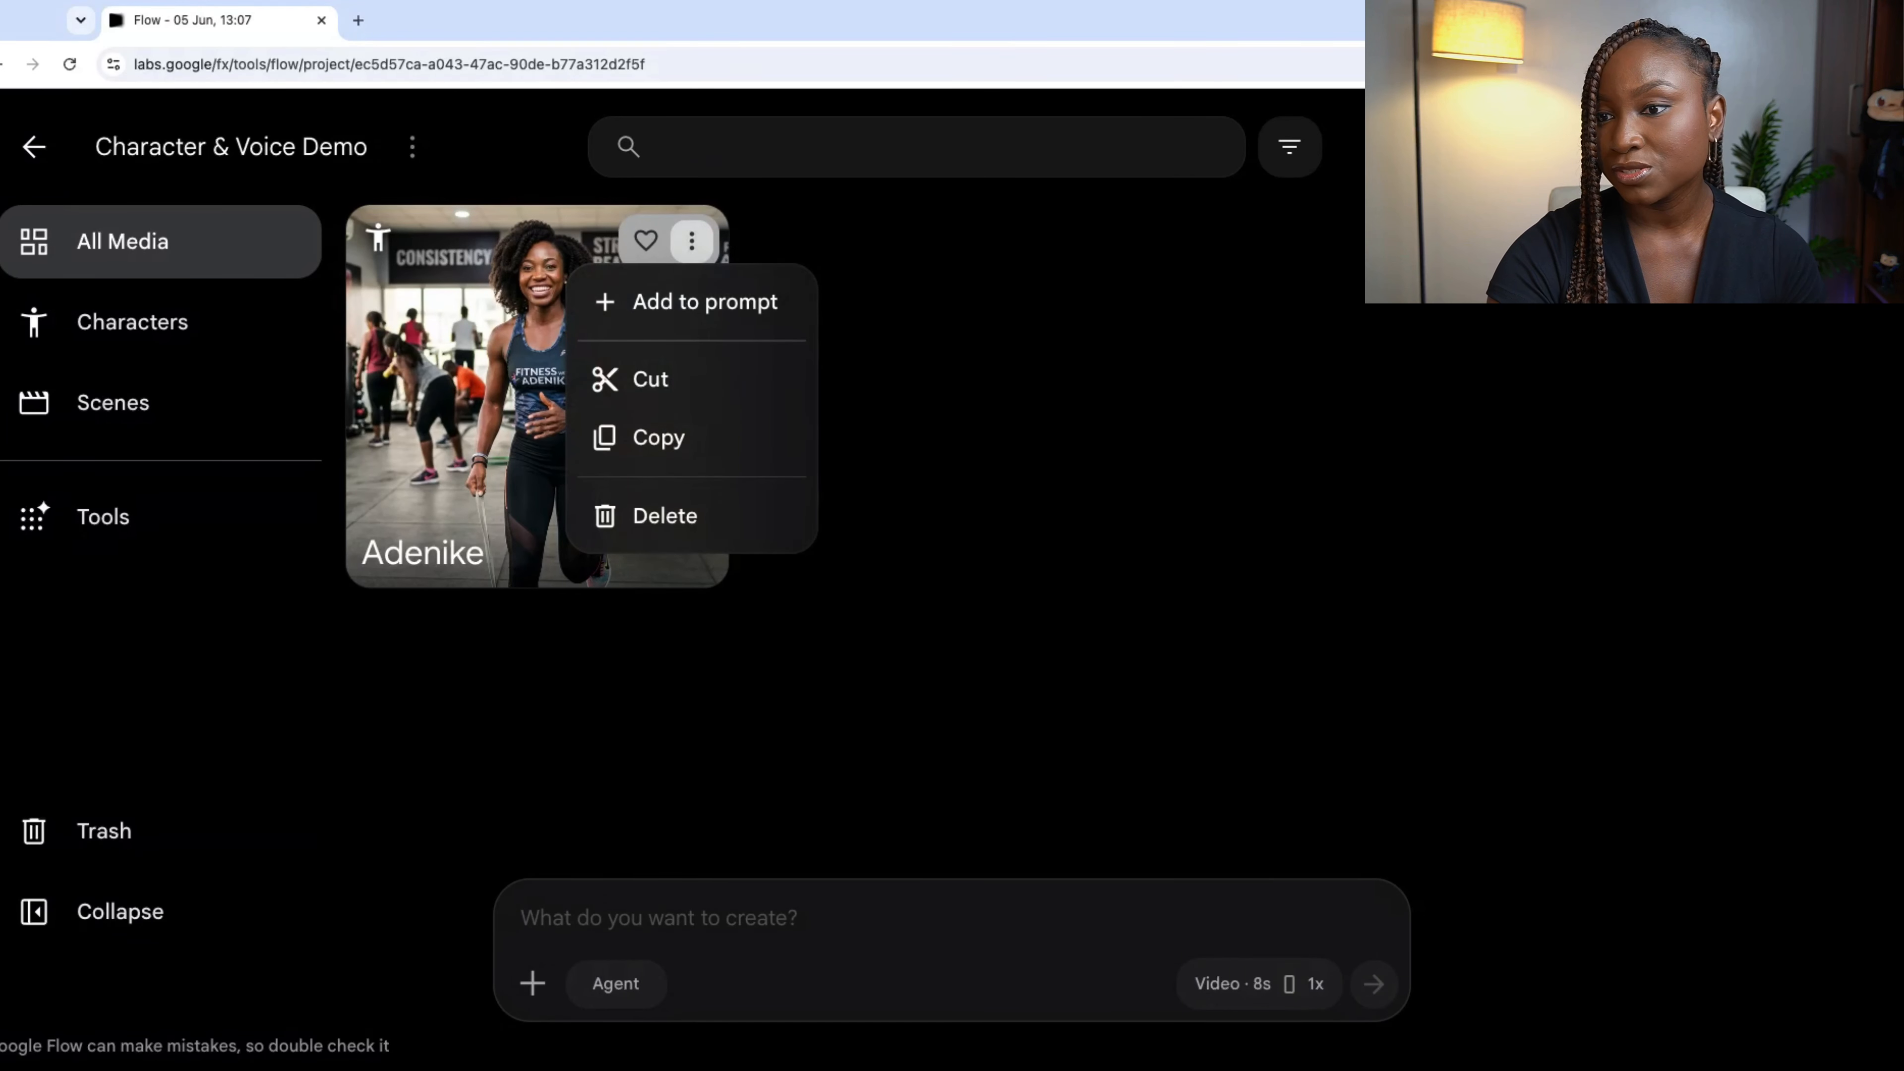
click(750, 307)
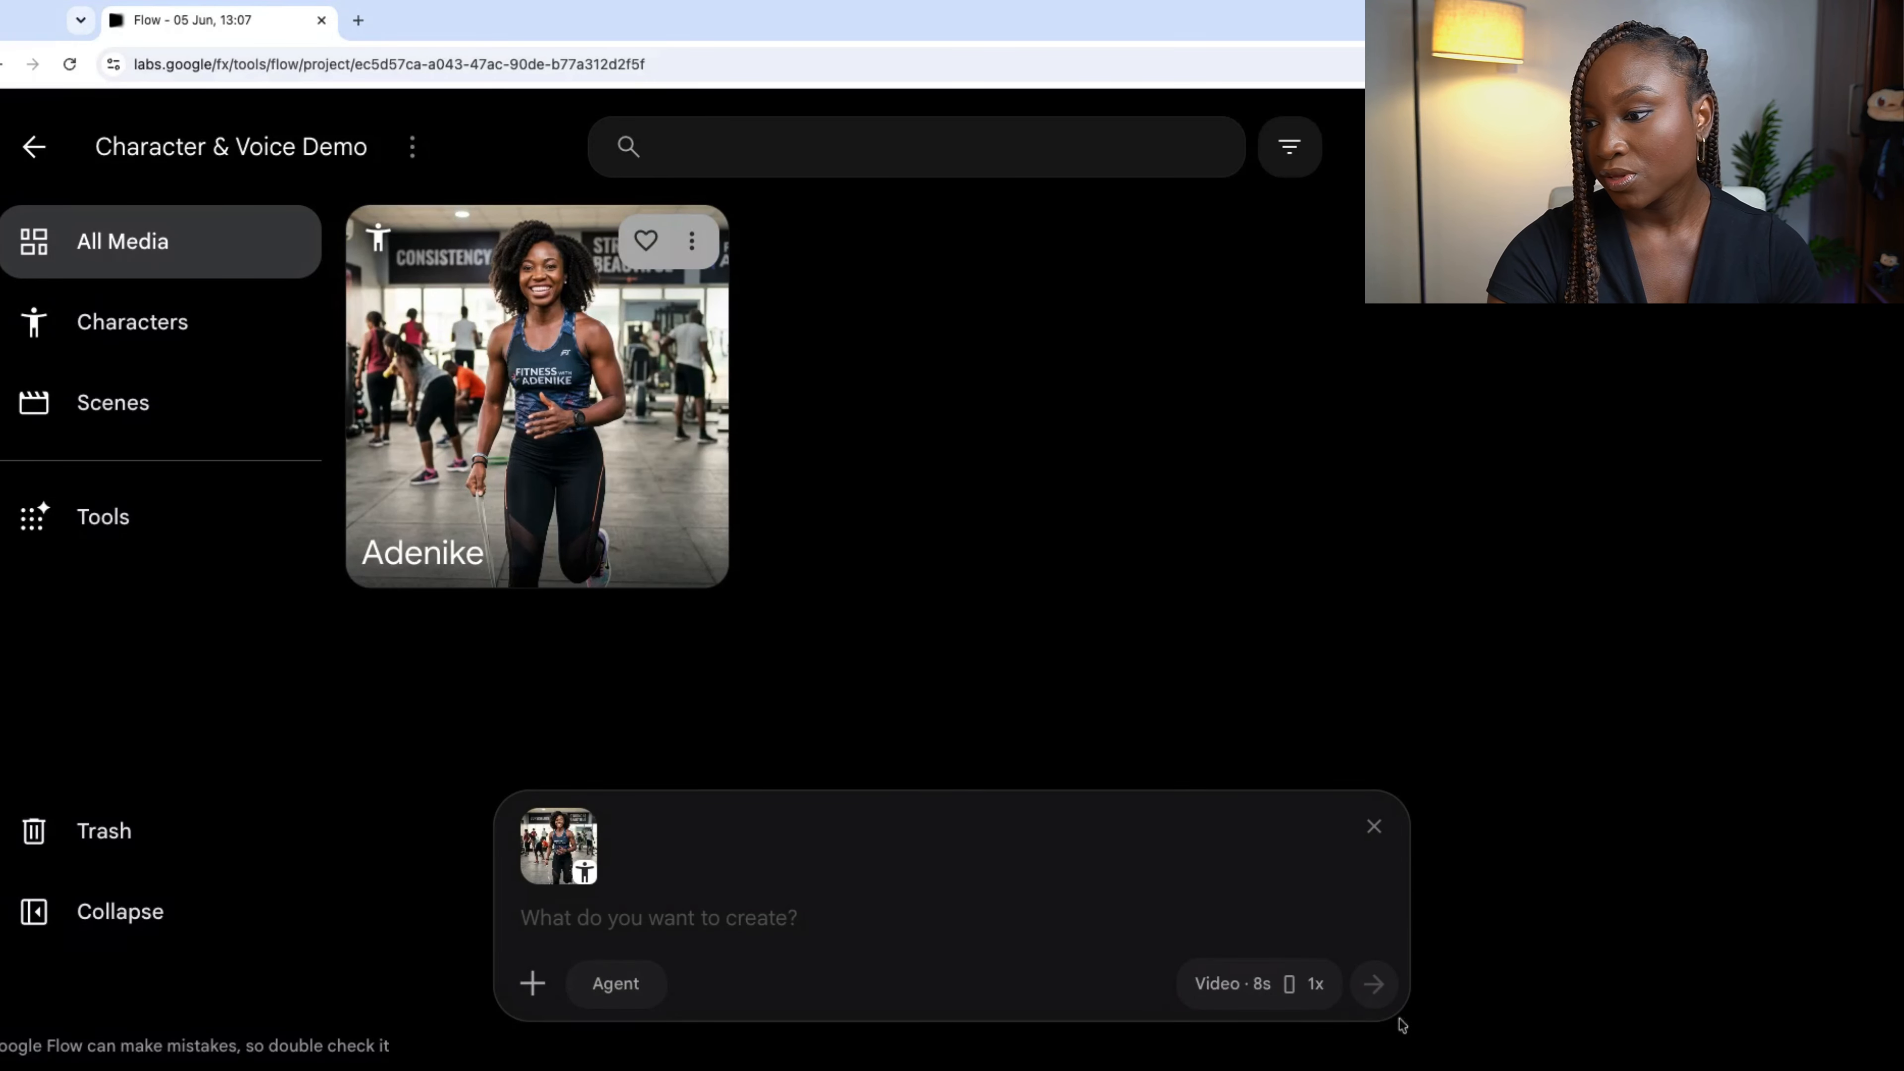
Set the video output to a 16:9 aspect ratio with a duration of 8 seconds
click(1267, 983)
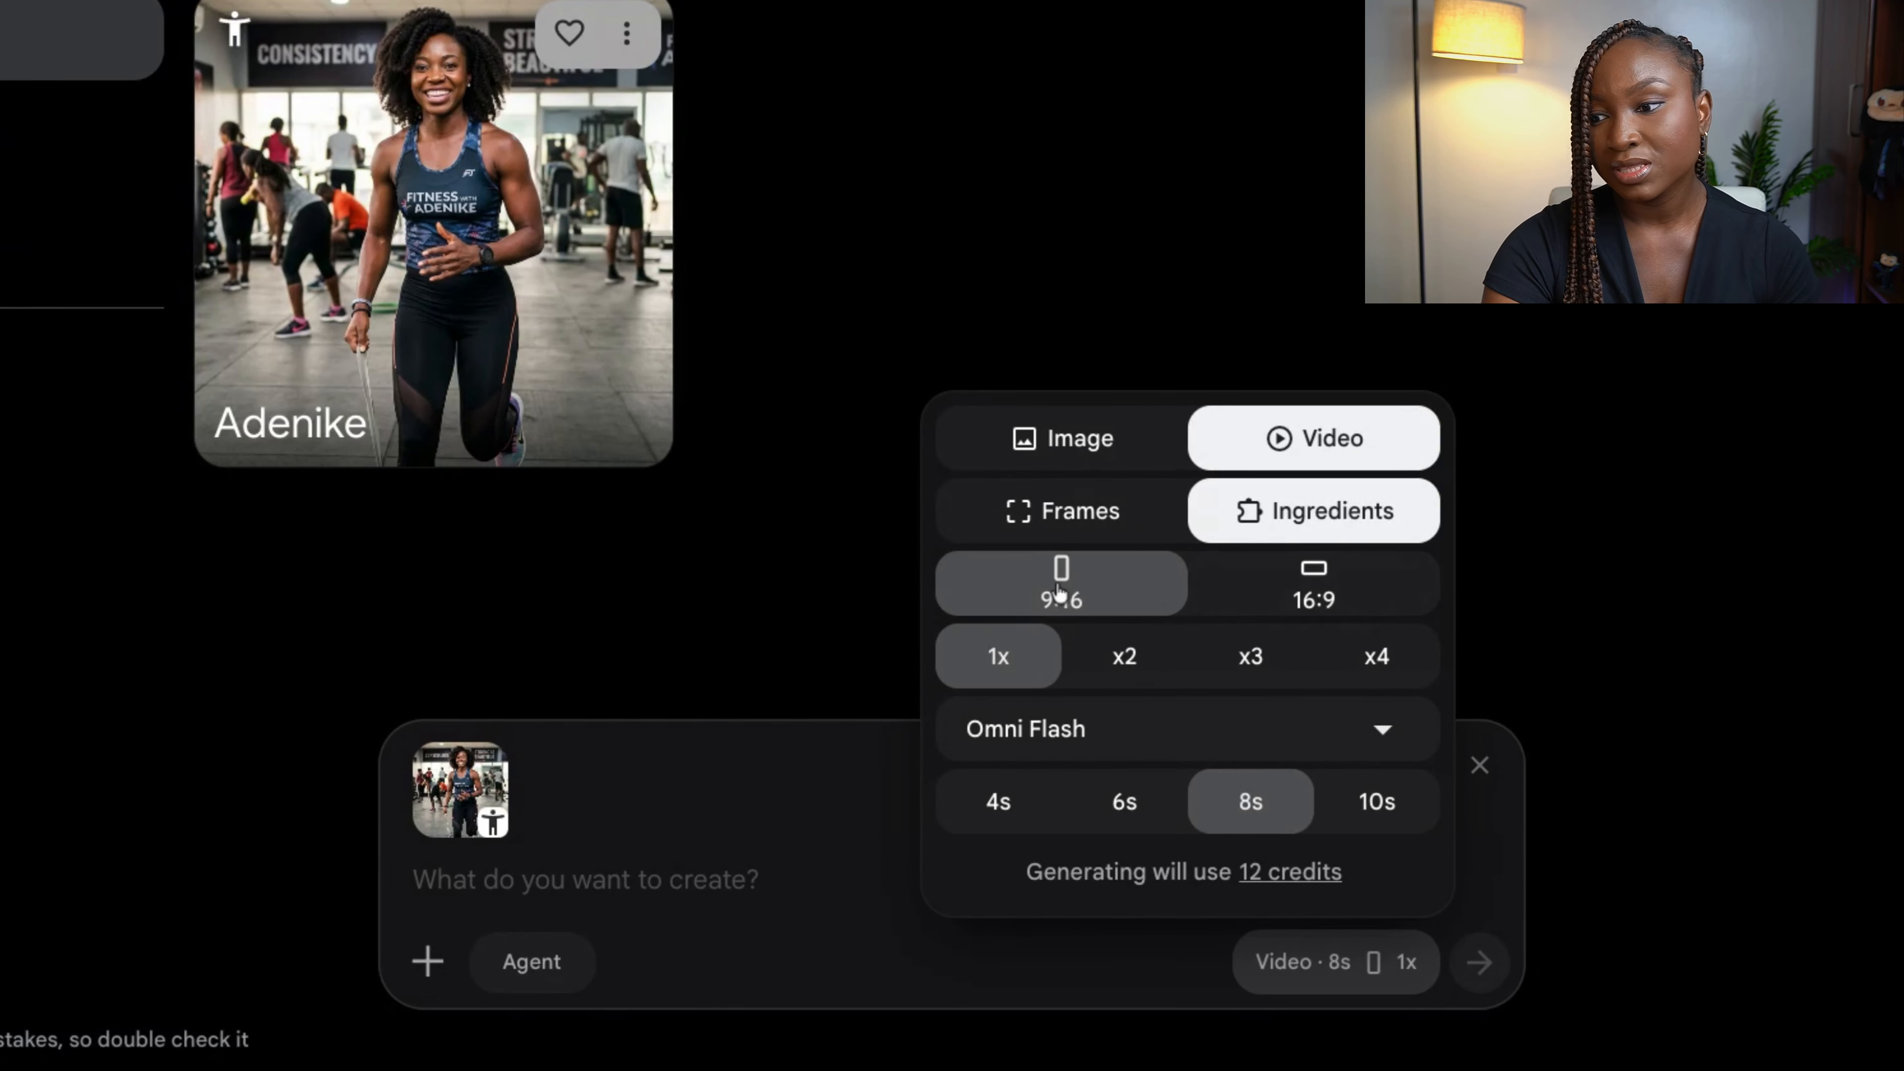
click(1293, 594)
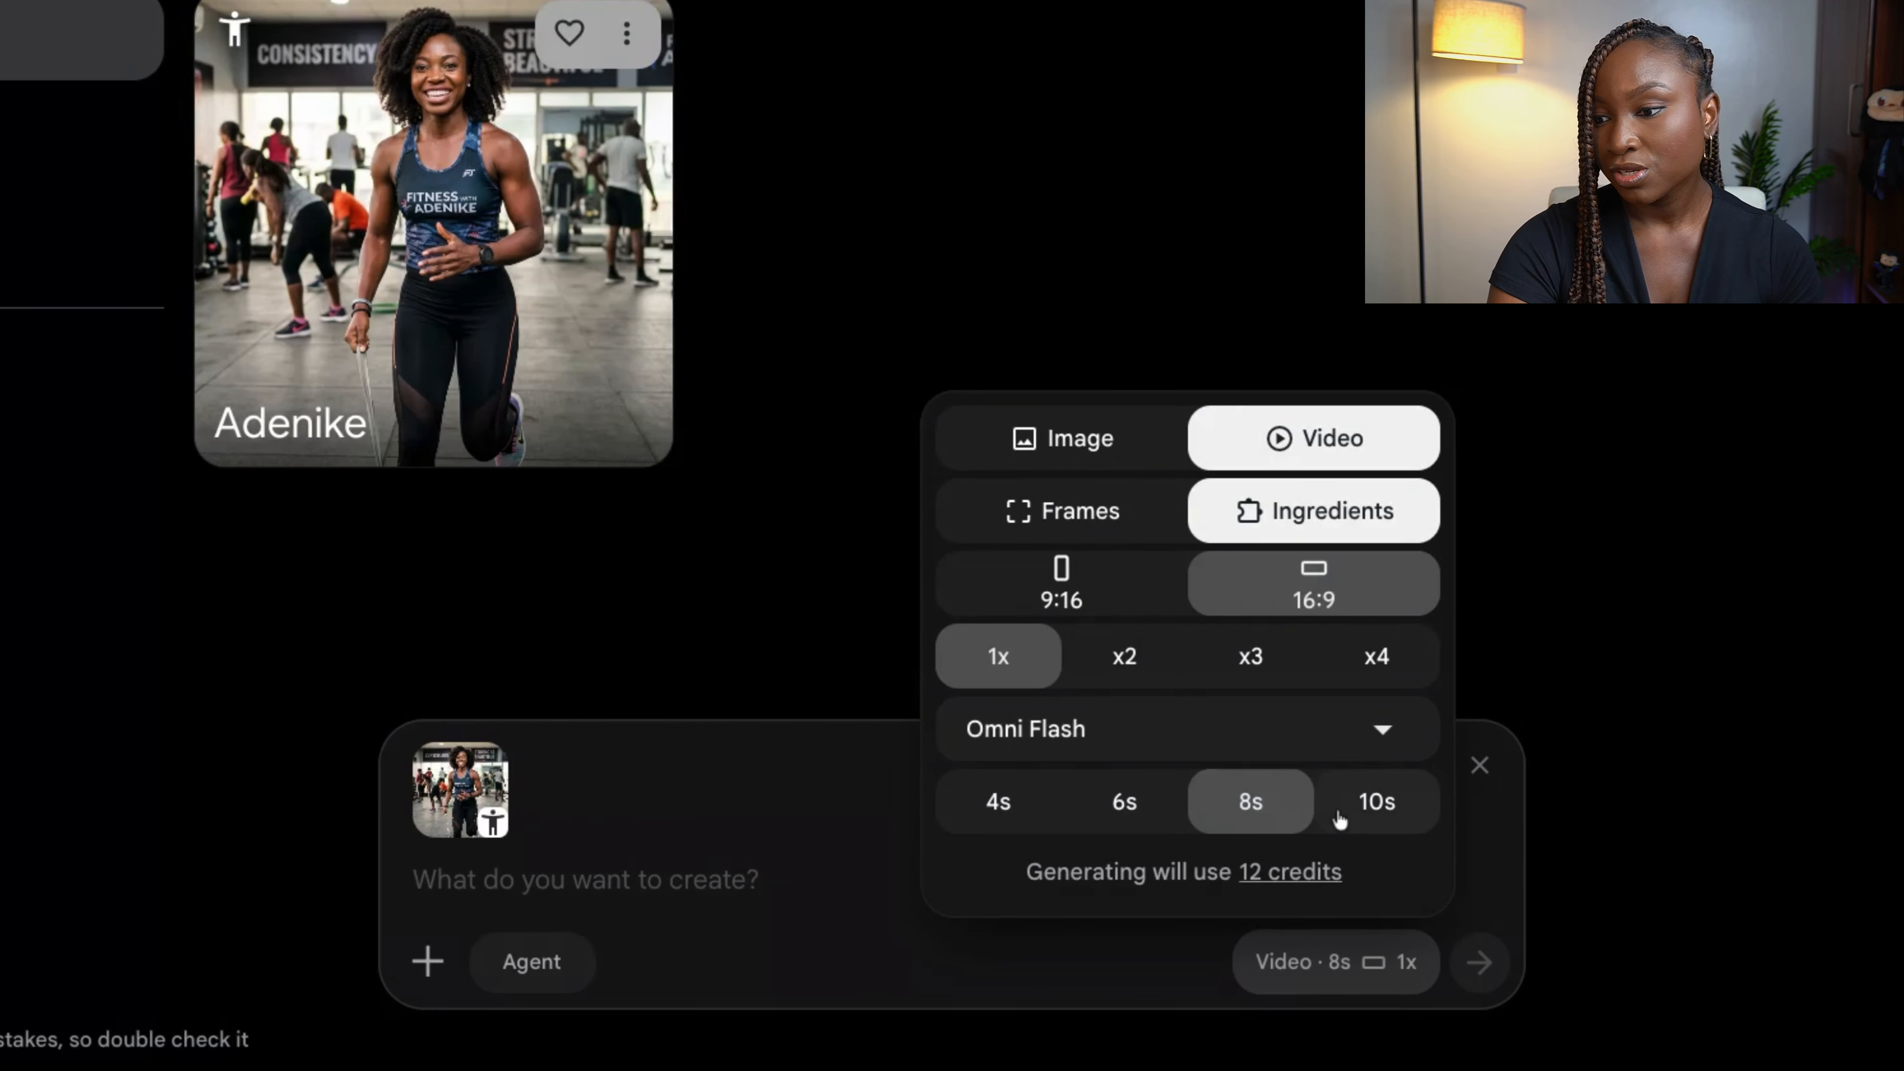
click(1386, 810)
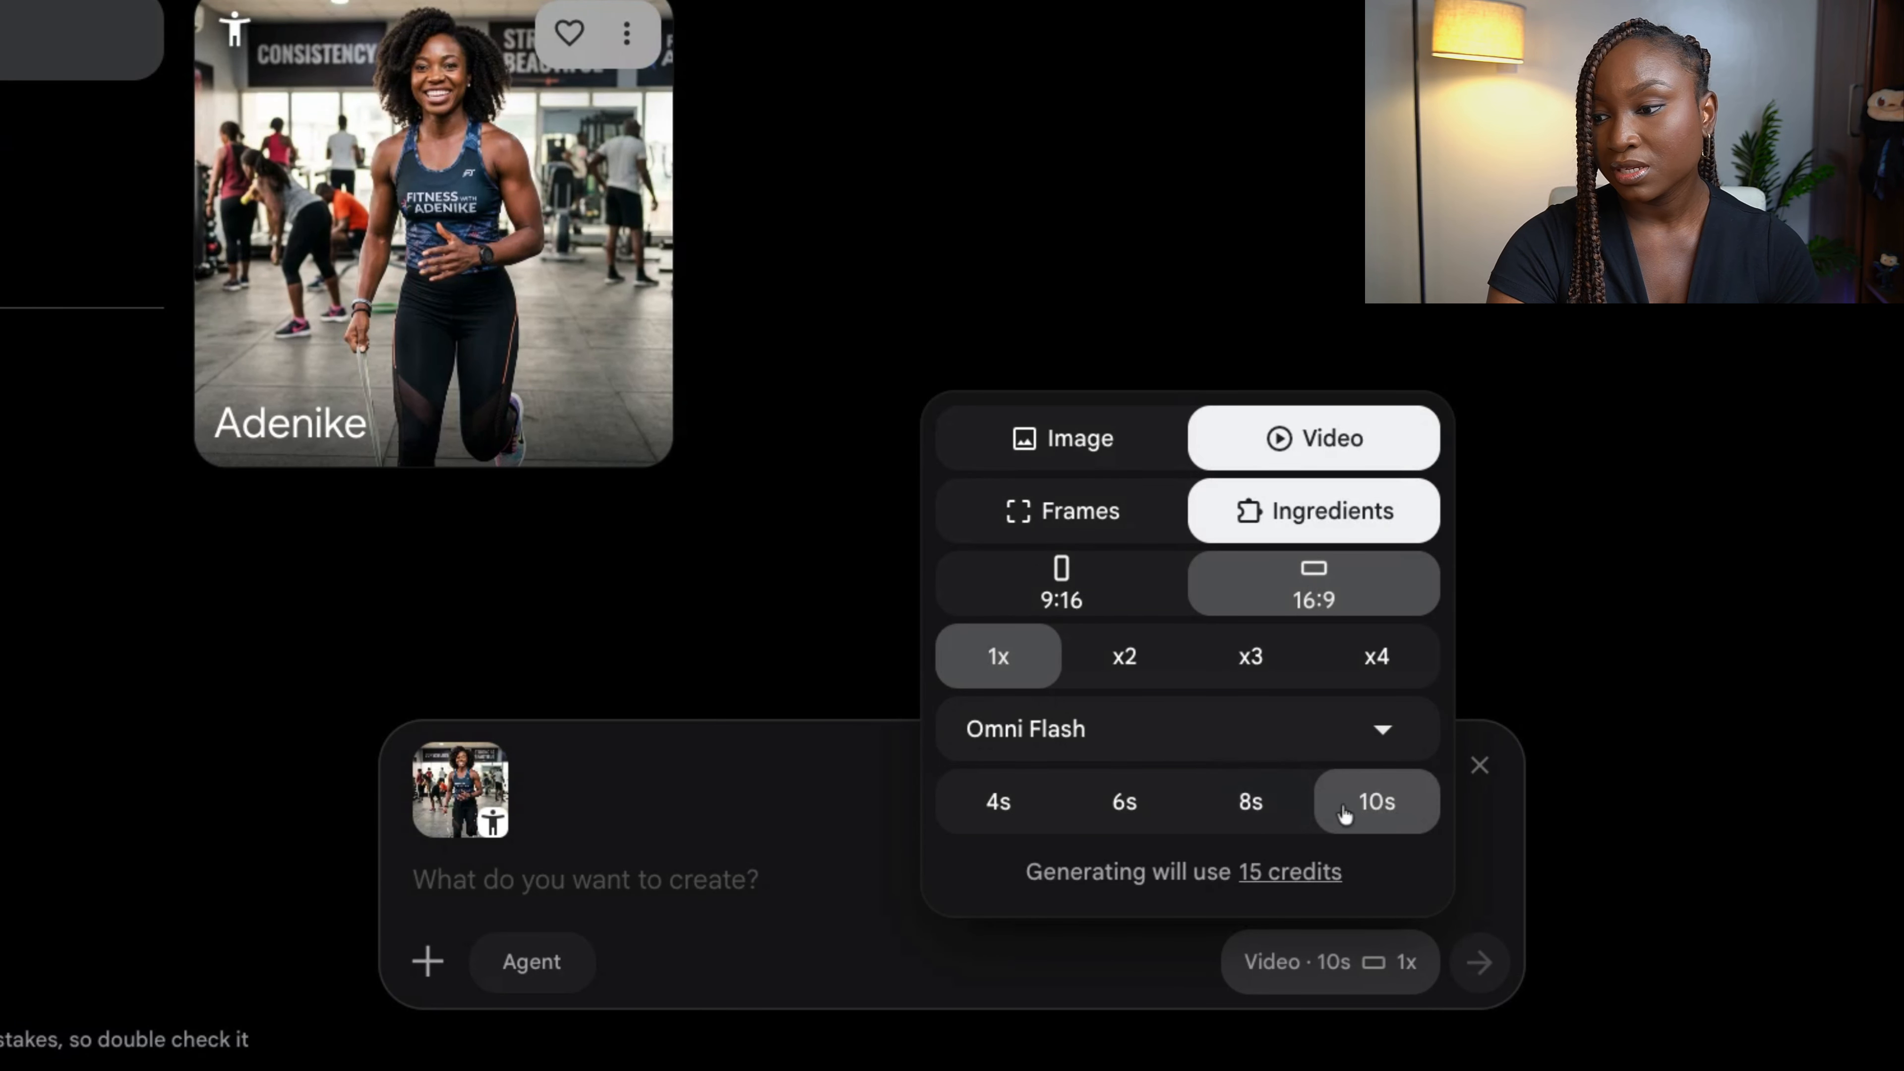
click(1247, 813)
Generate a photorealistic video of the character leading a beginner-friendly morning fitness class in a bright modern gym with soft sunlight and realistic camera movement
click(793, 888)
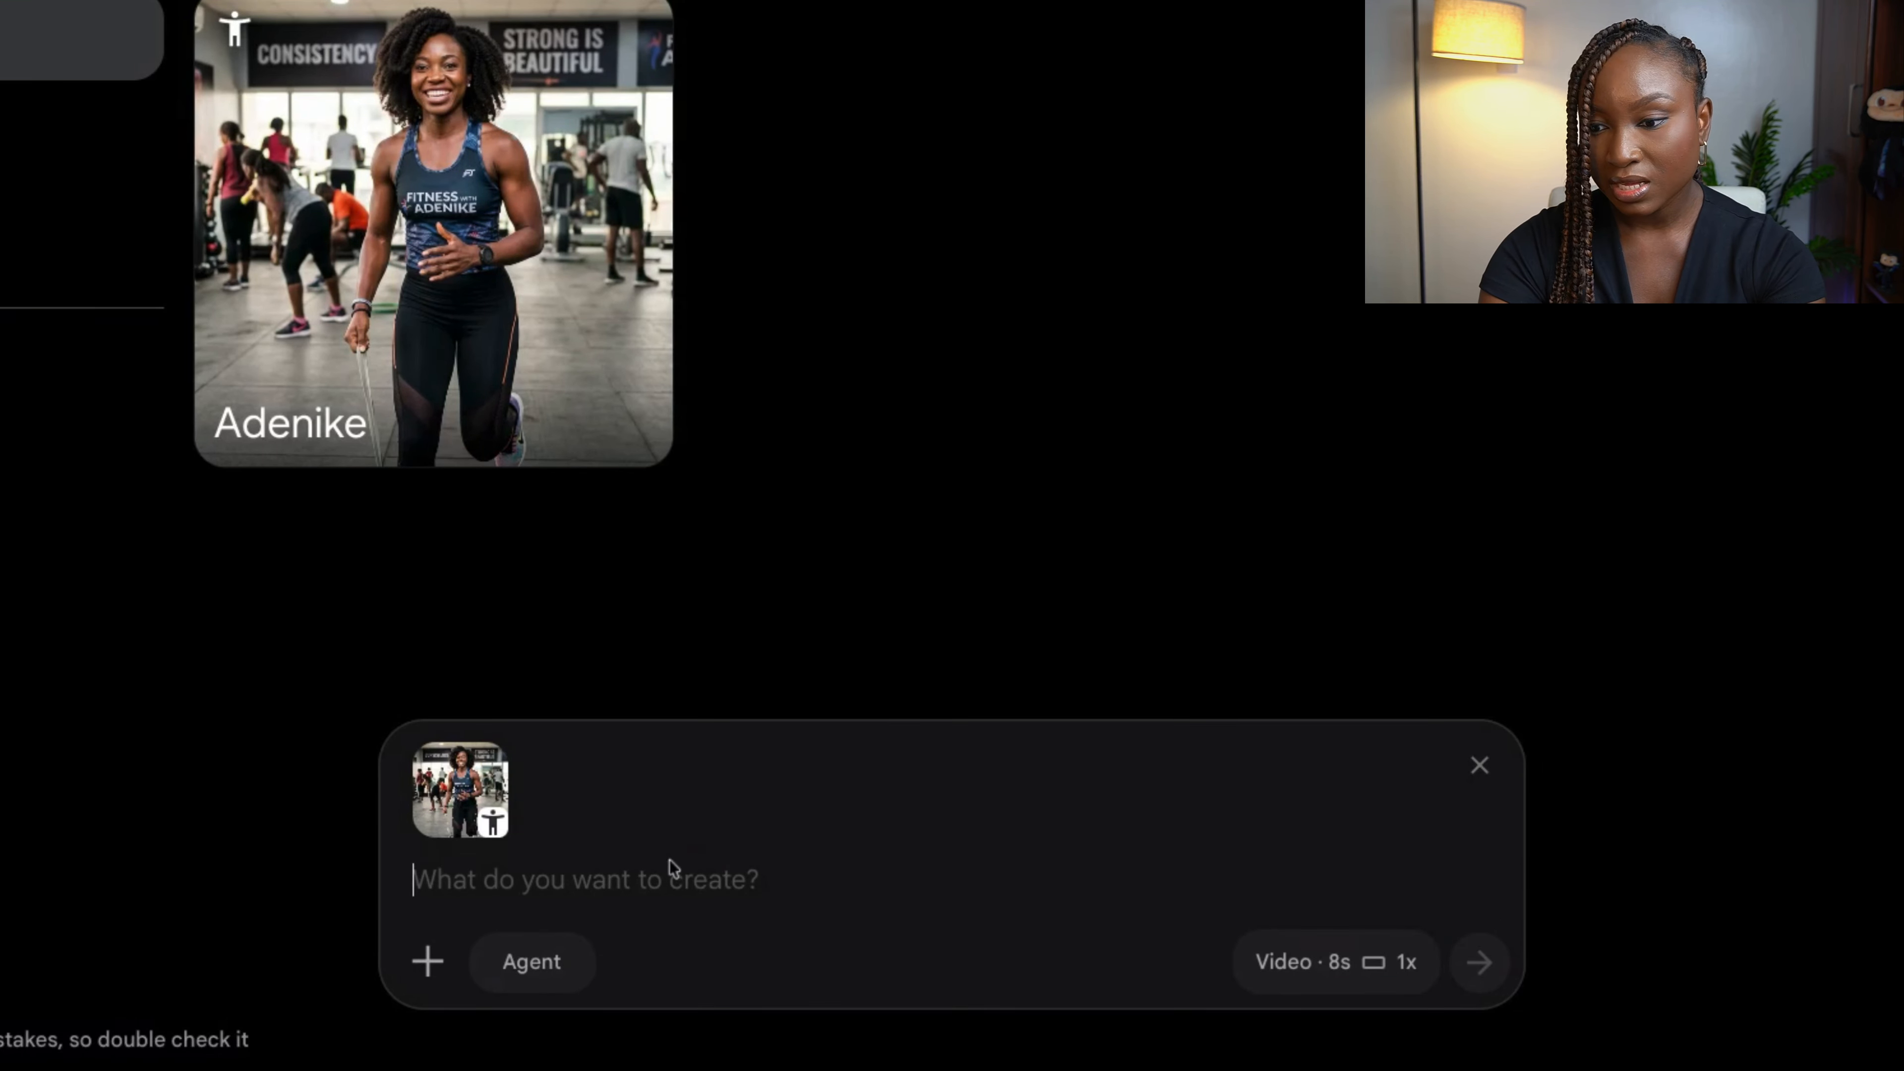
text(Leading a morning fitness class in a bright modern gym. Motivating participants through a beginner-friendly workout session. Natural movements, confident coaching, energetic and encouraging atmosphere. Large windows with soft morning sunlight, modern fitness equipment in the background. Realistic camera movement, professional fitness video, photorealistic.)
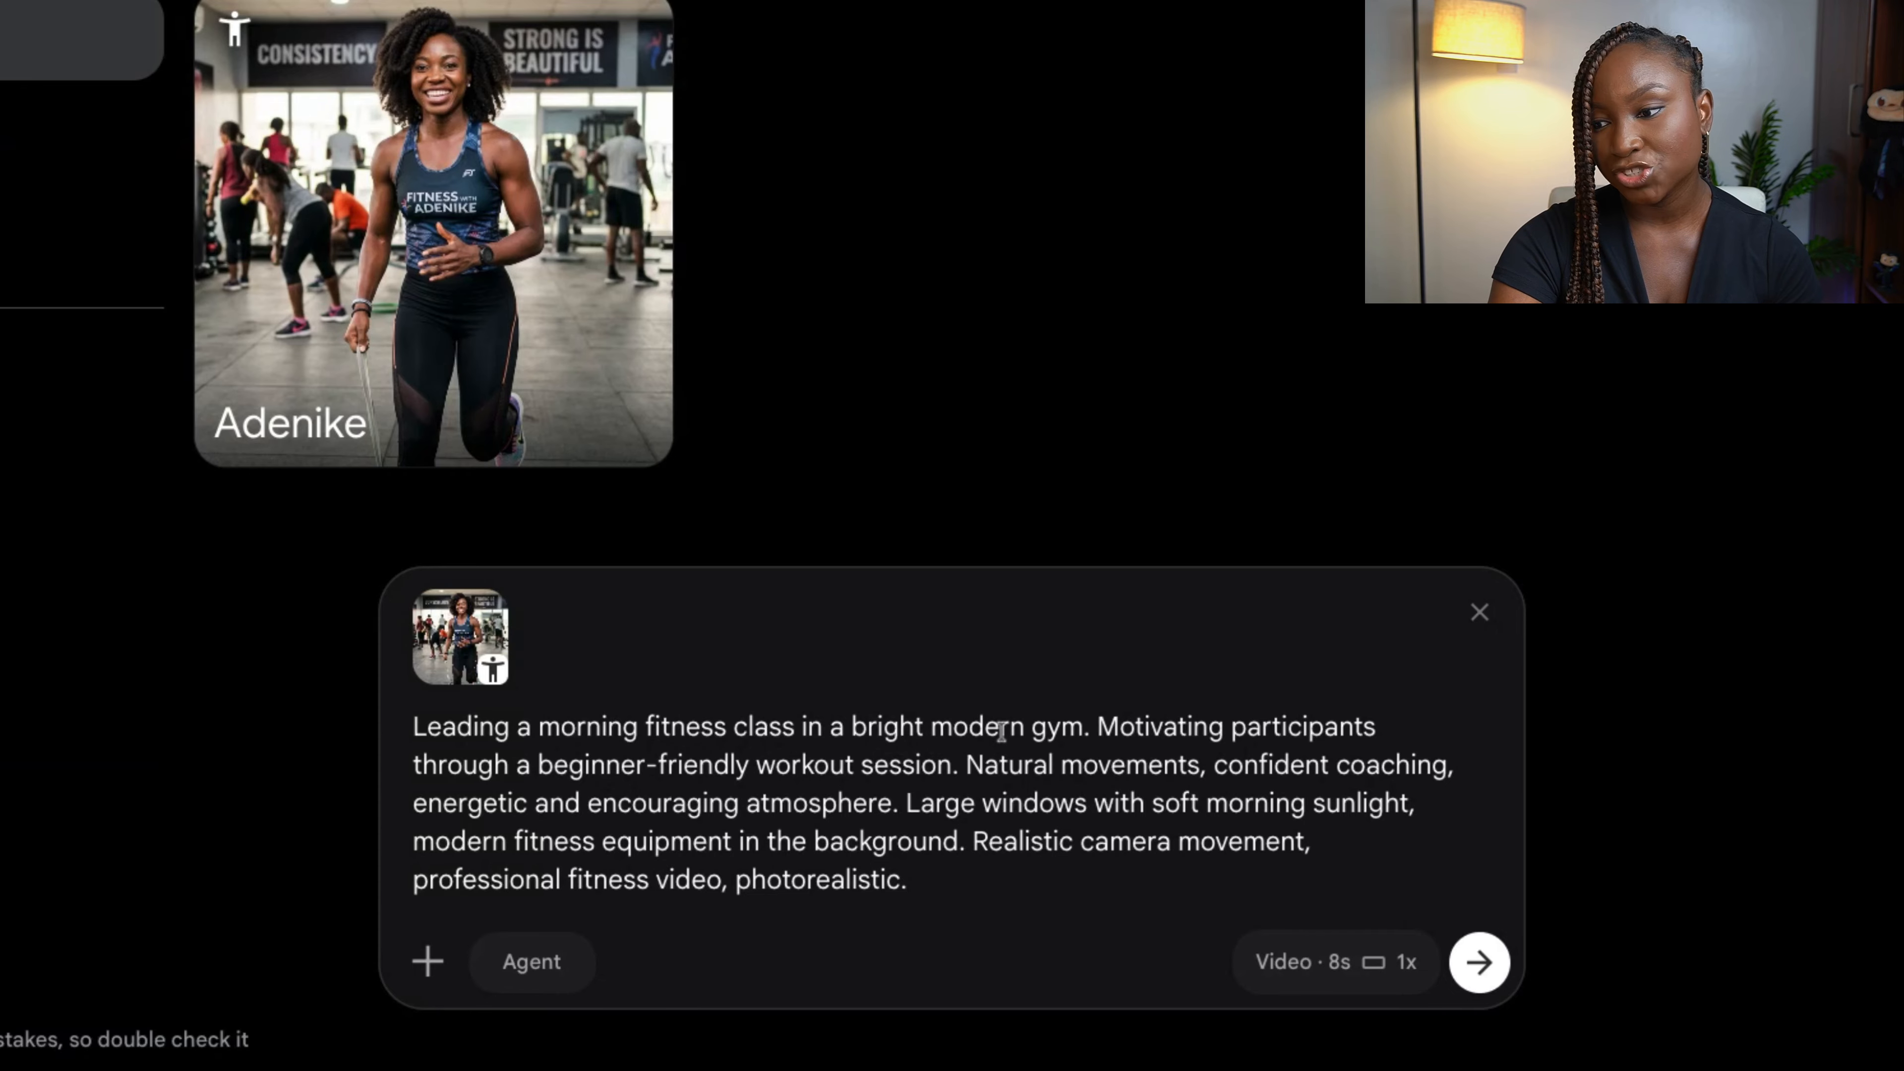
click(1485, 960)
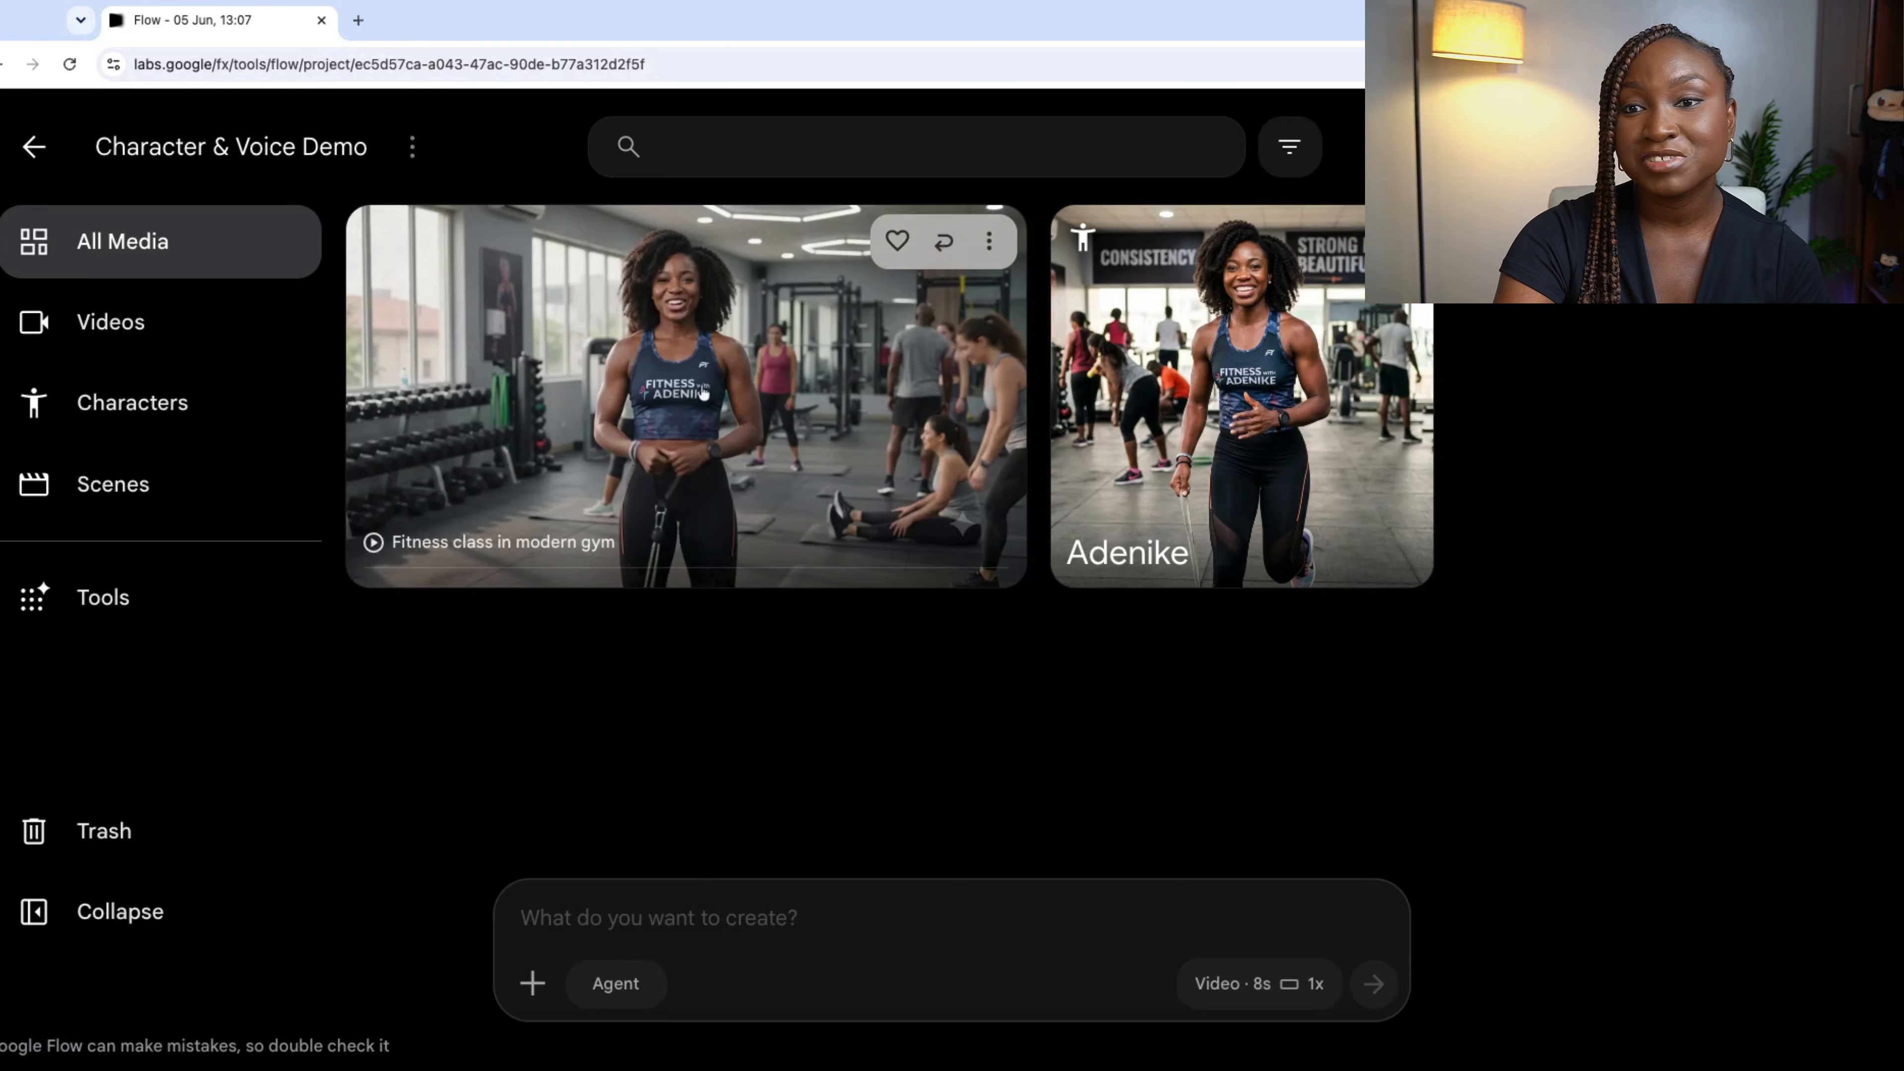
Play the generated gym class video, check the options for continuing it past its end, and return to the project media
click(507, 336)
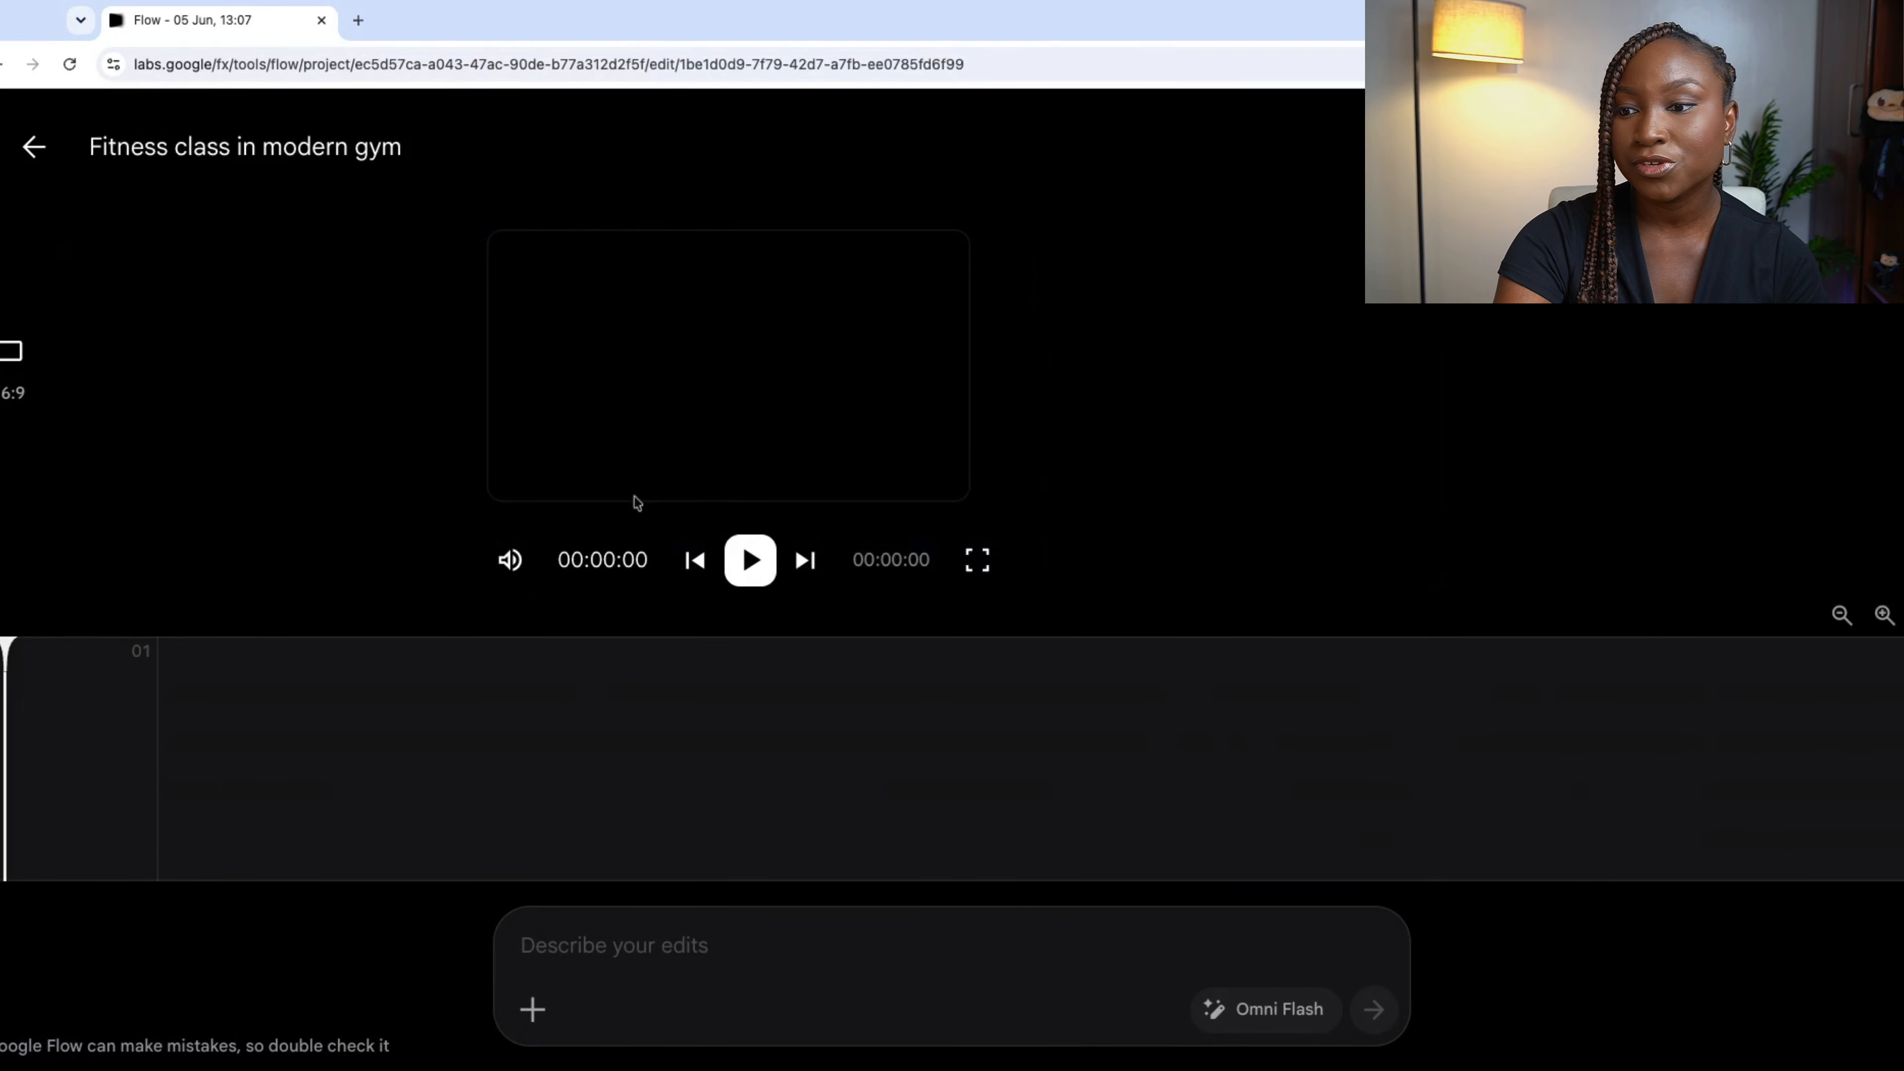
click(746, 573)
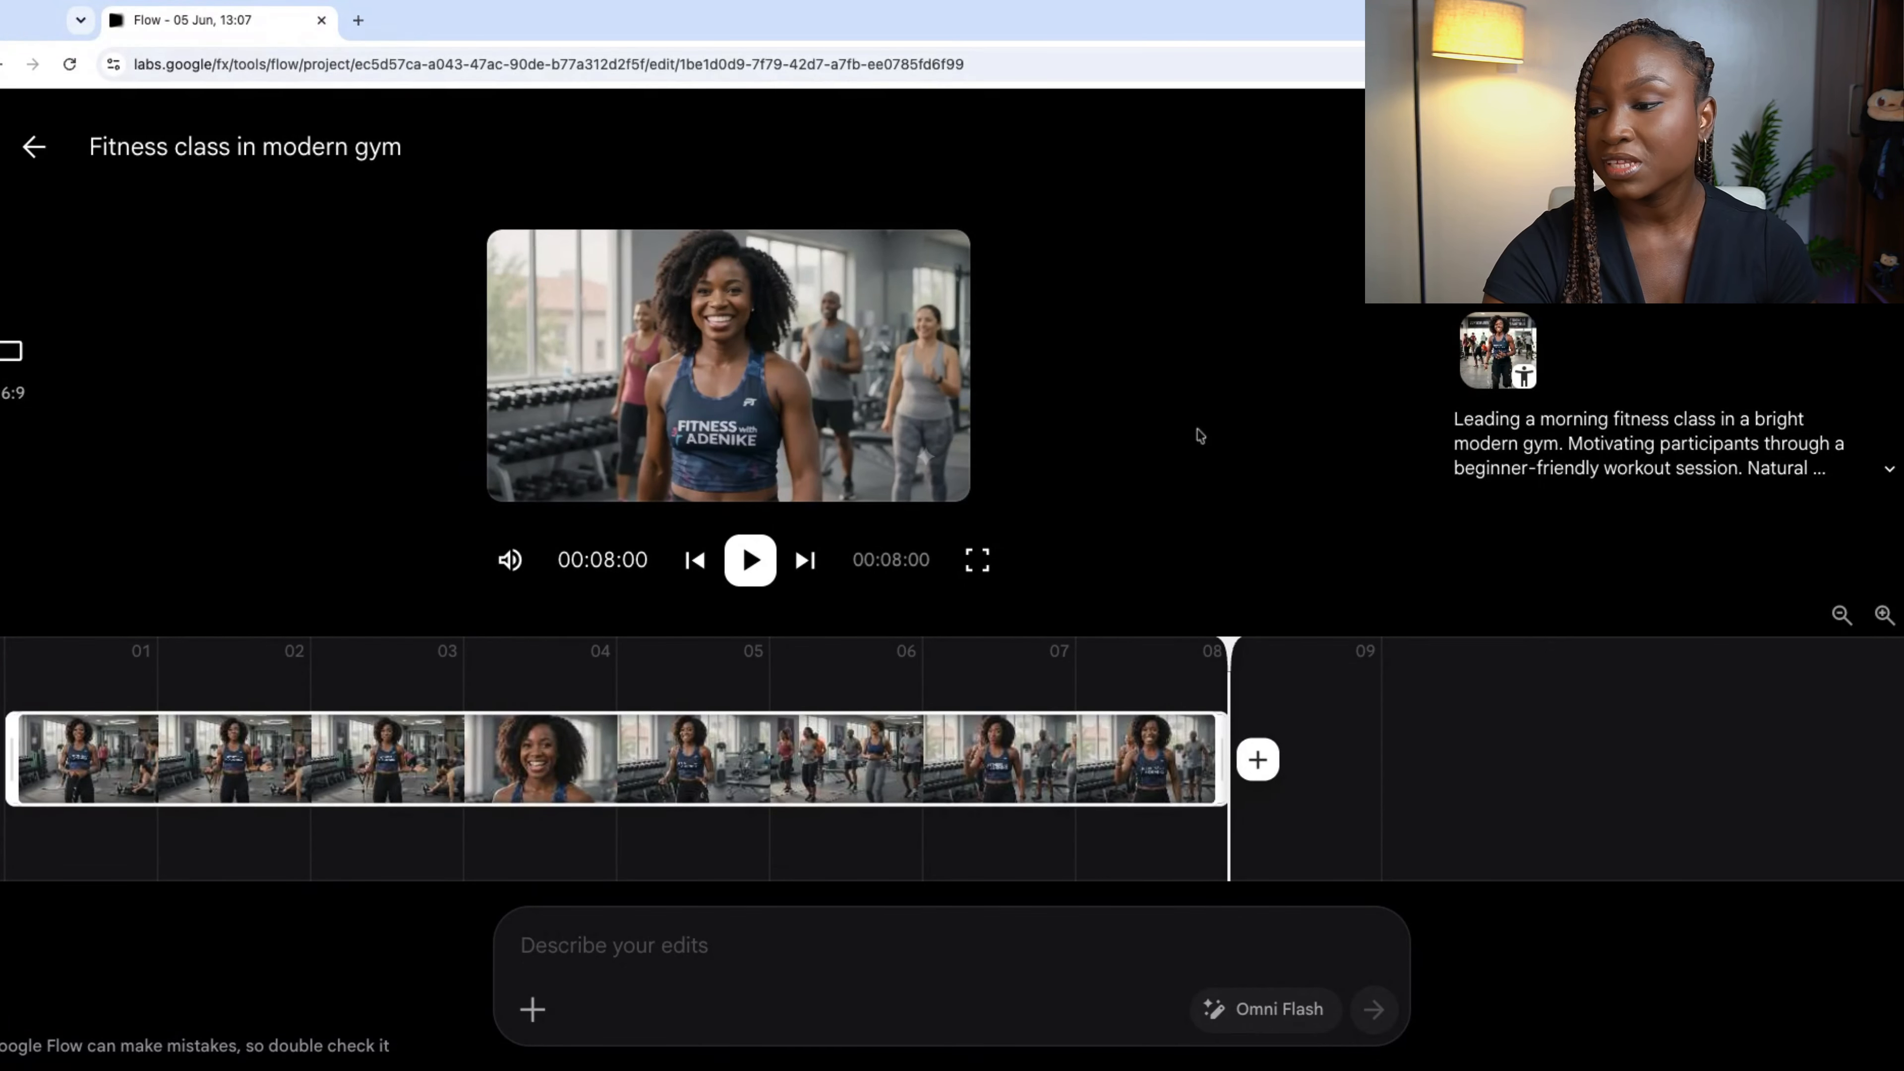
click(1258, 760)
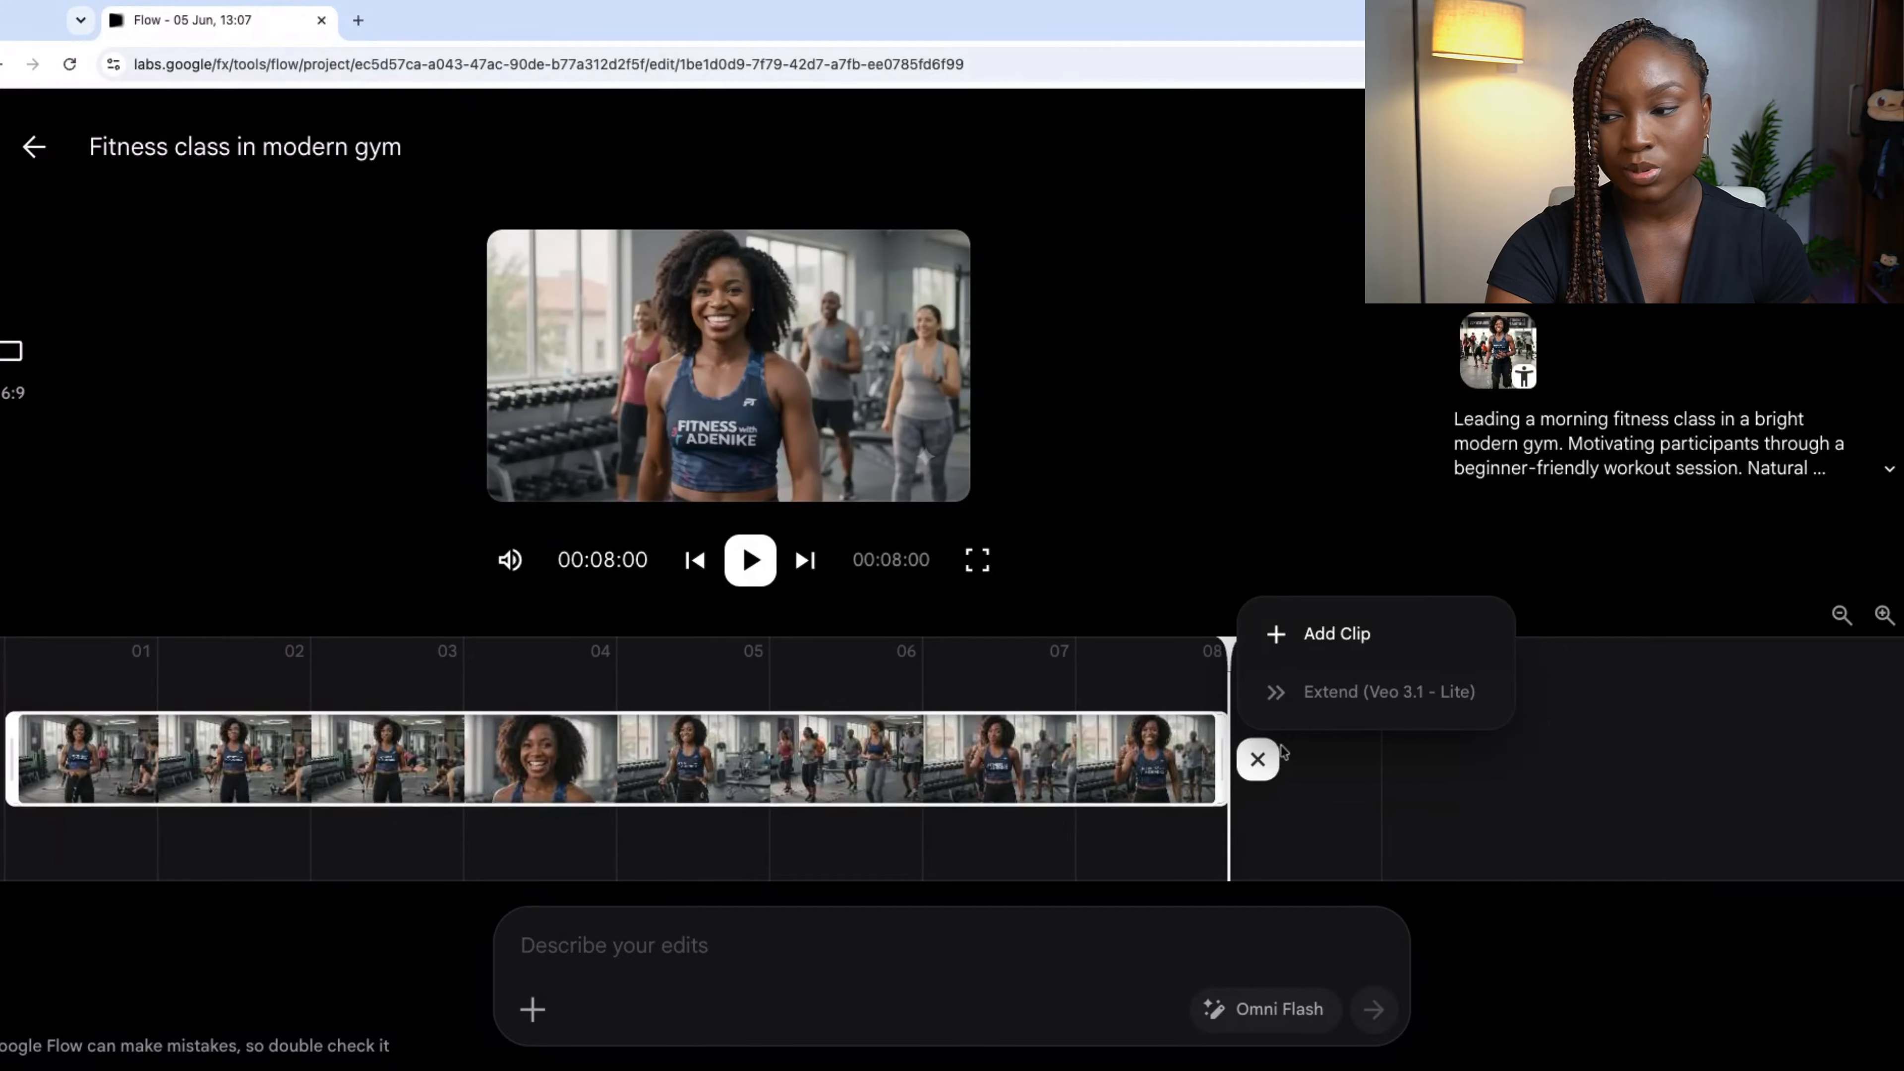
mouse_move(1320, 698)
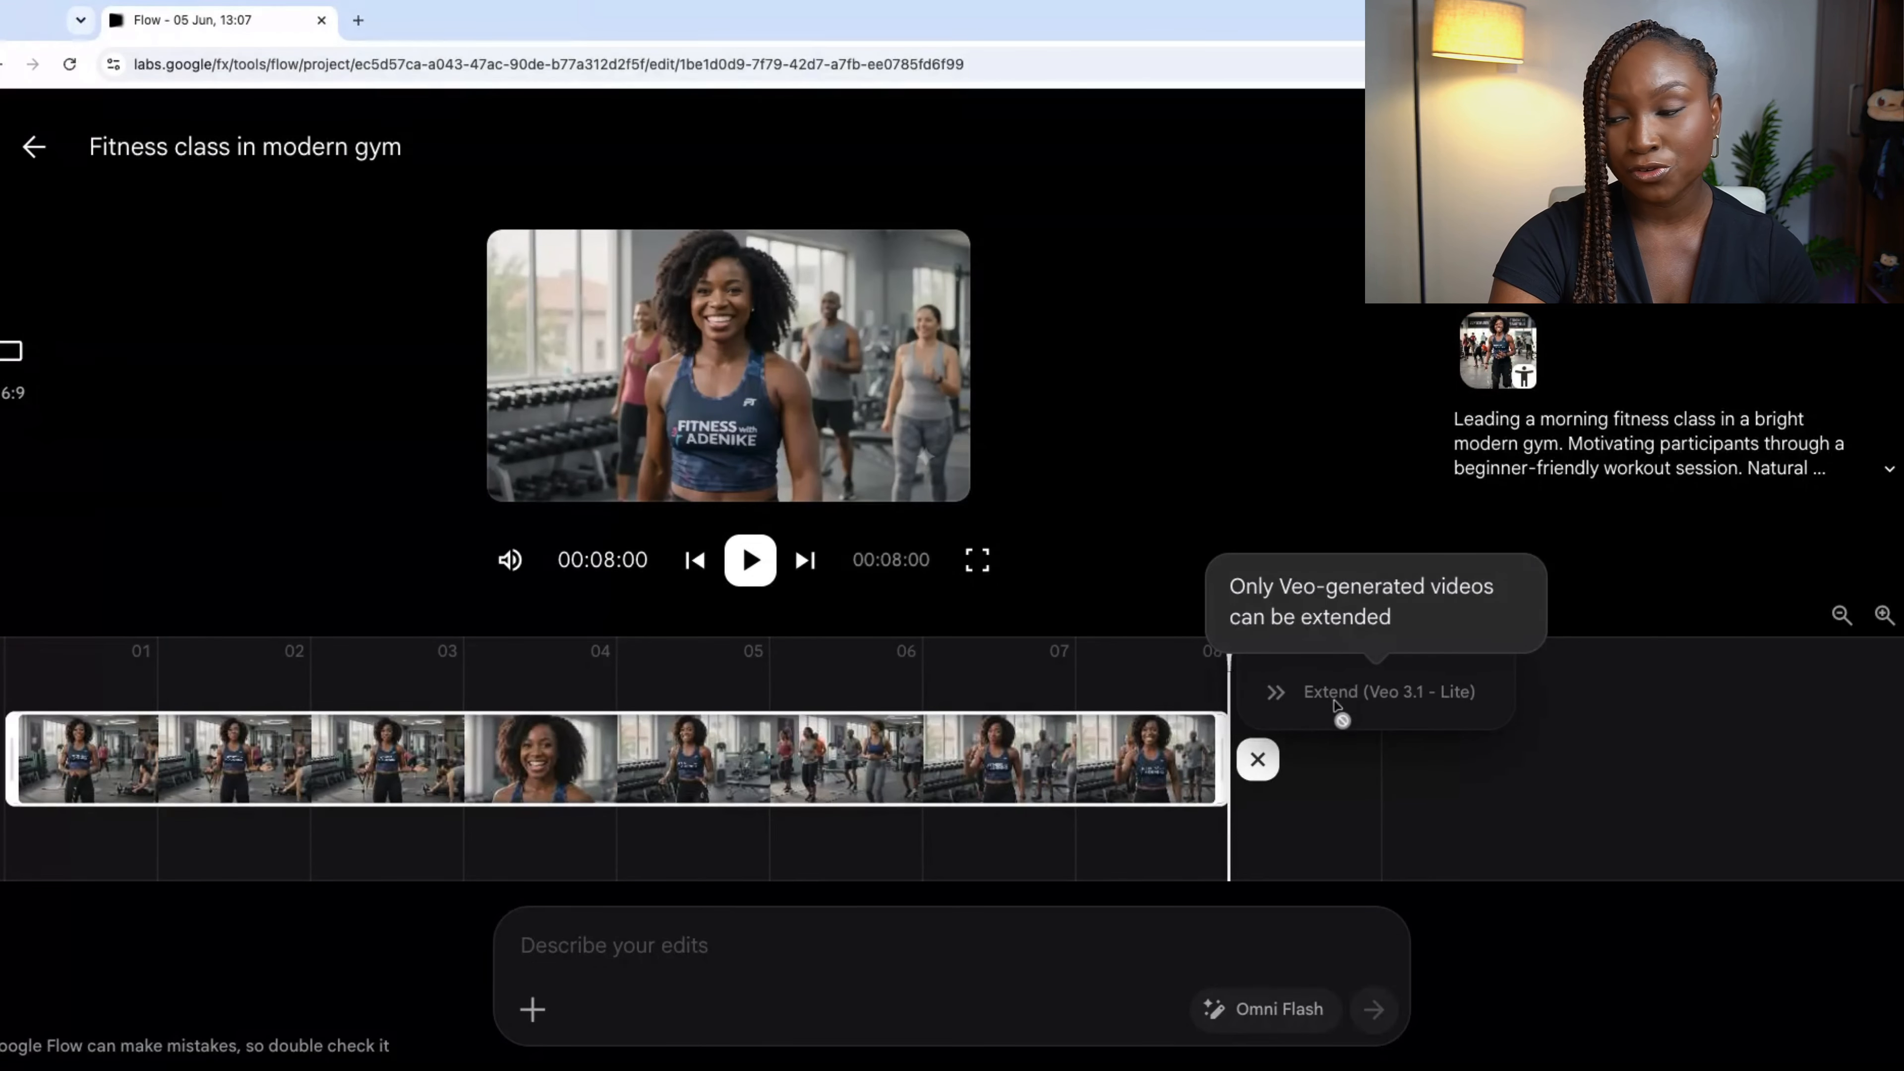
click(1130, 501)
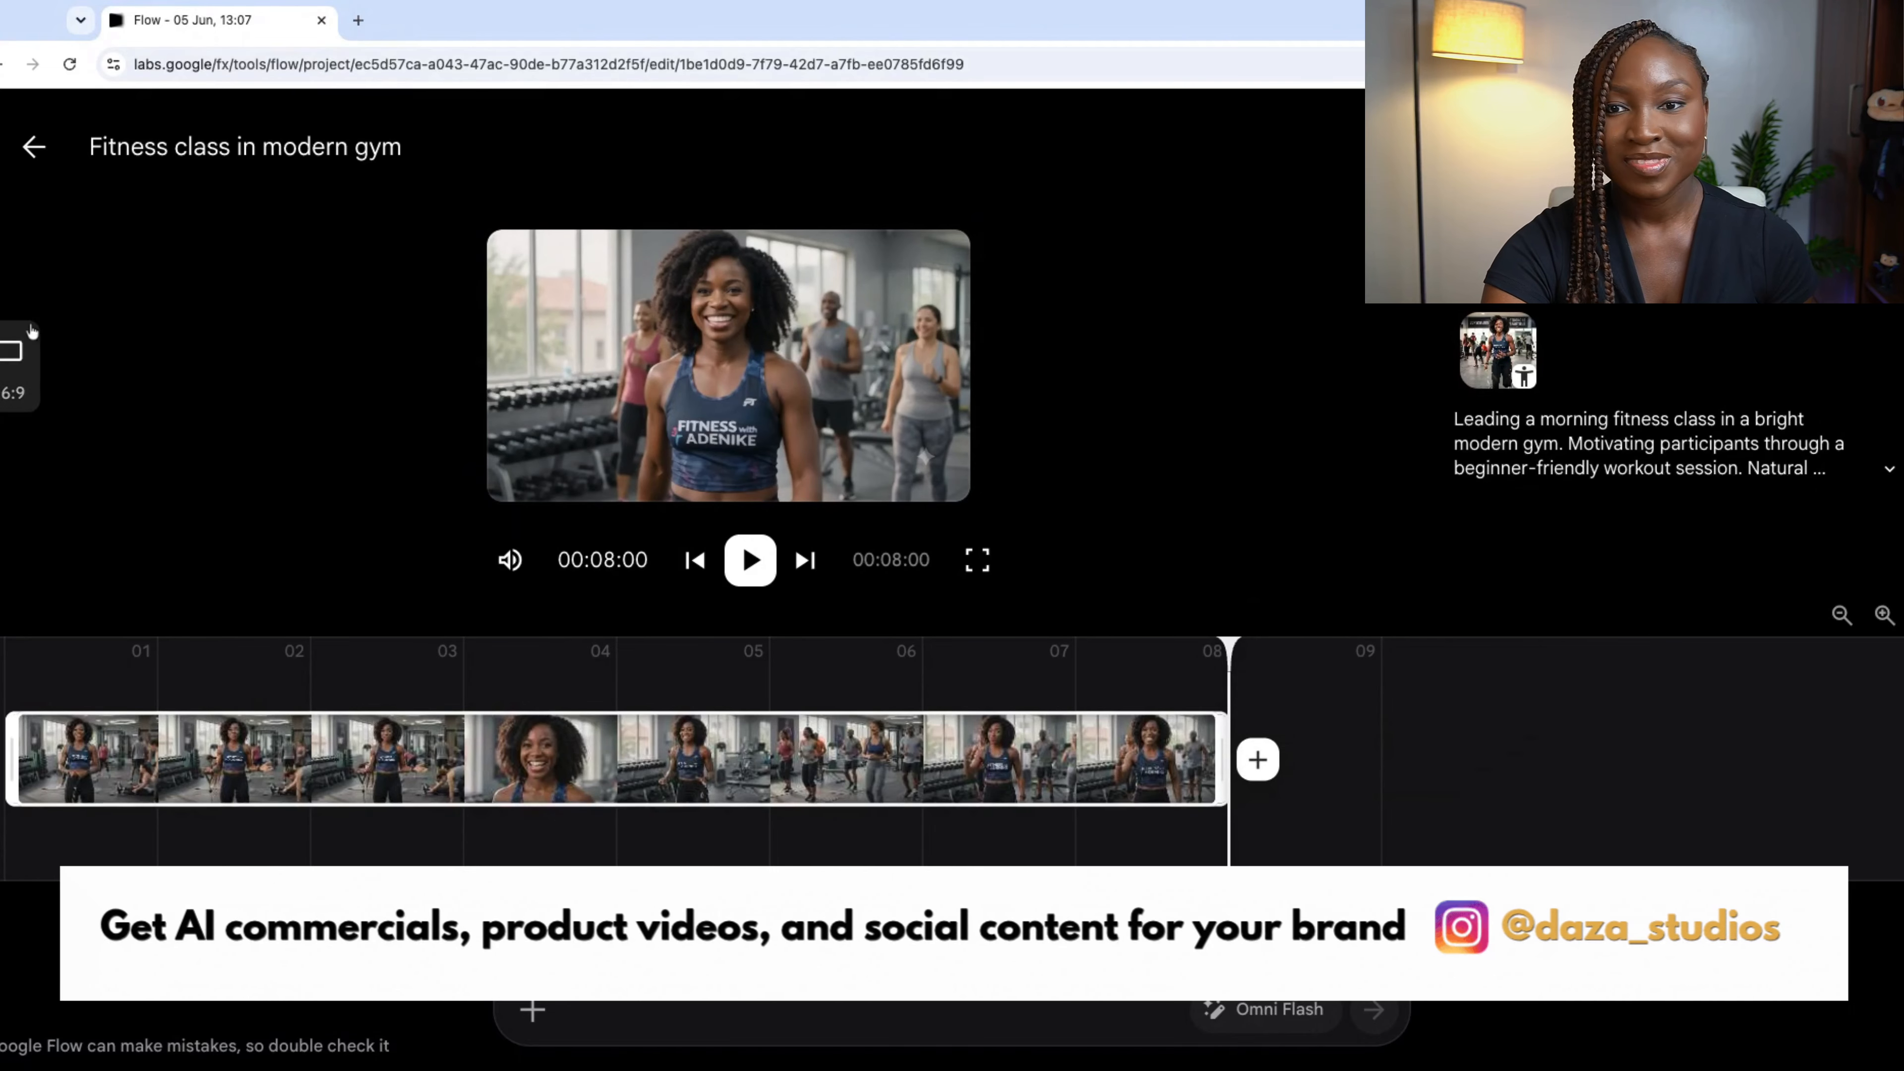
click(34, 147)
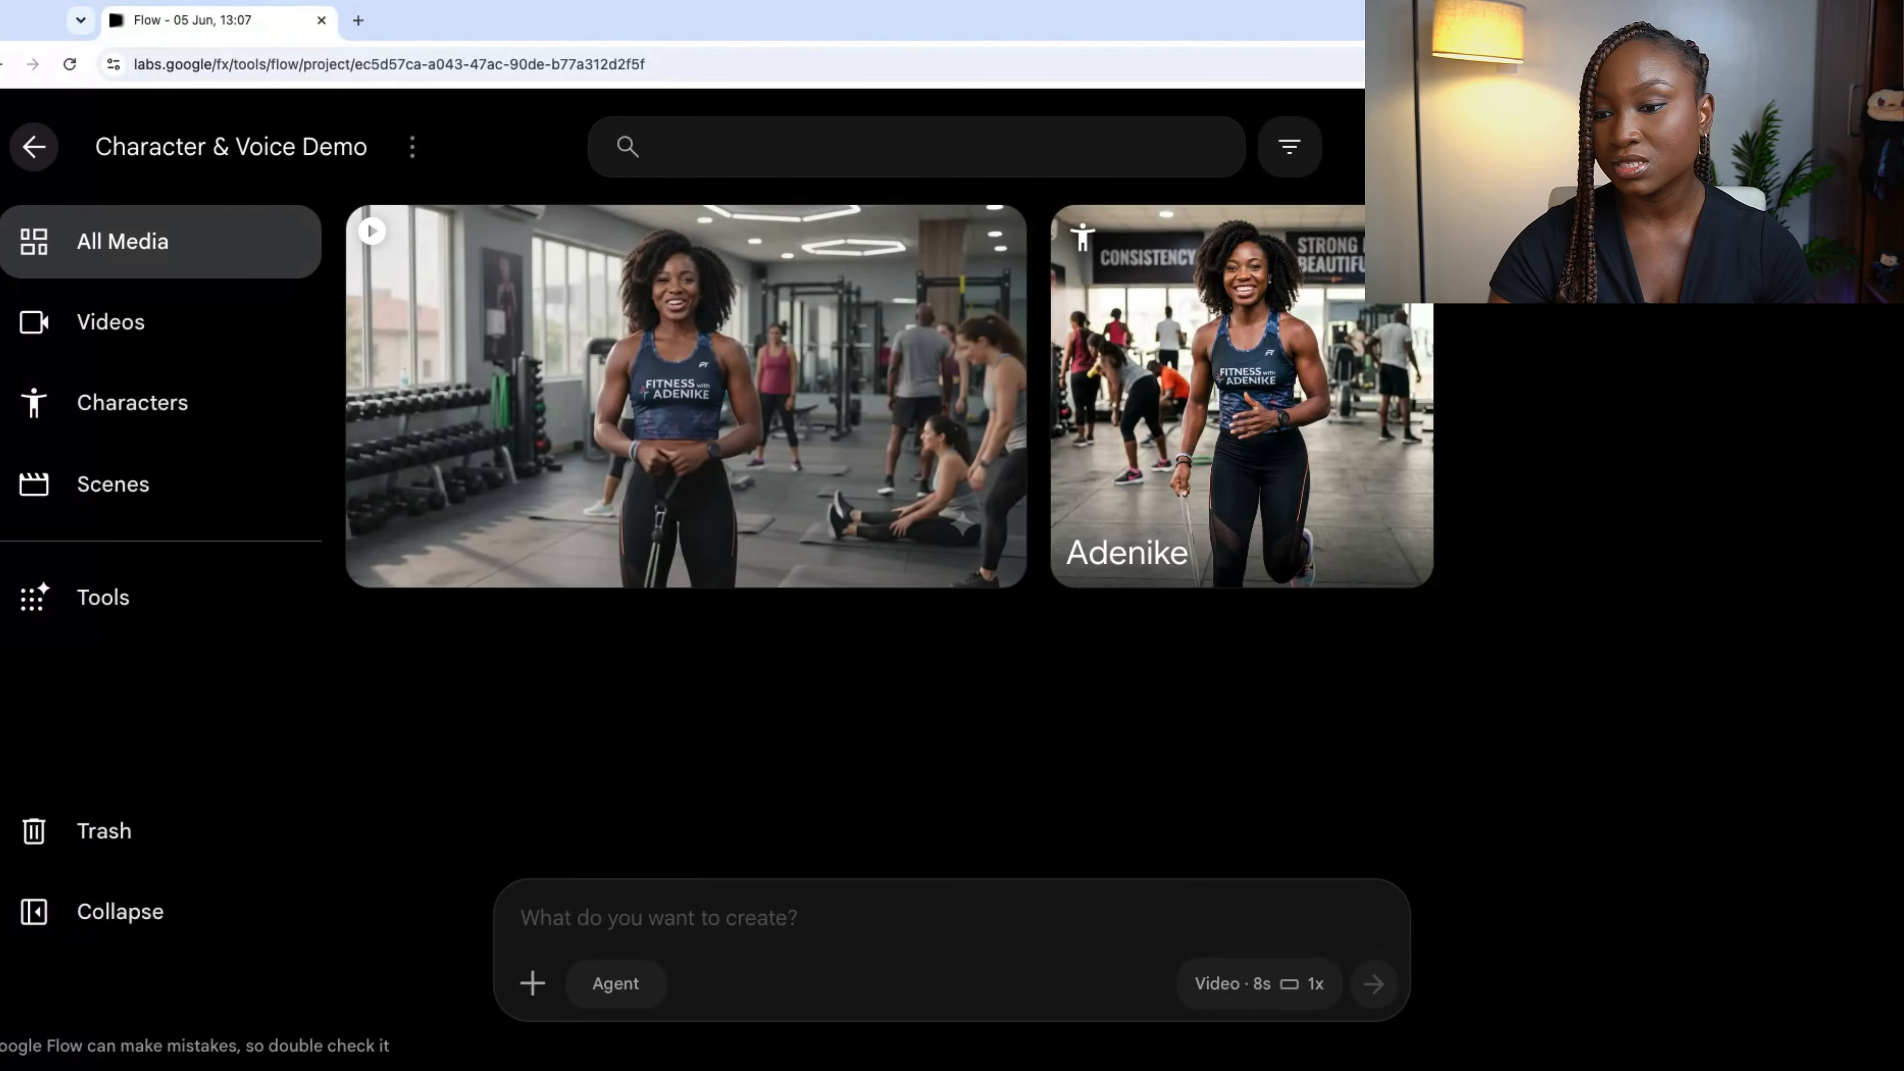
Generate and play a video of the character encouraging exercising participants and saying "Great work, everyone. Keep moving, keep breathing, and keep showing up for yourself..."
click(1397, 241)
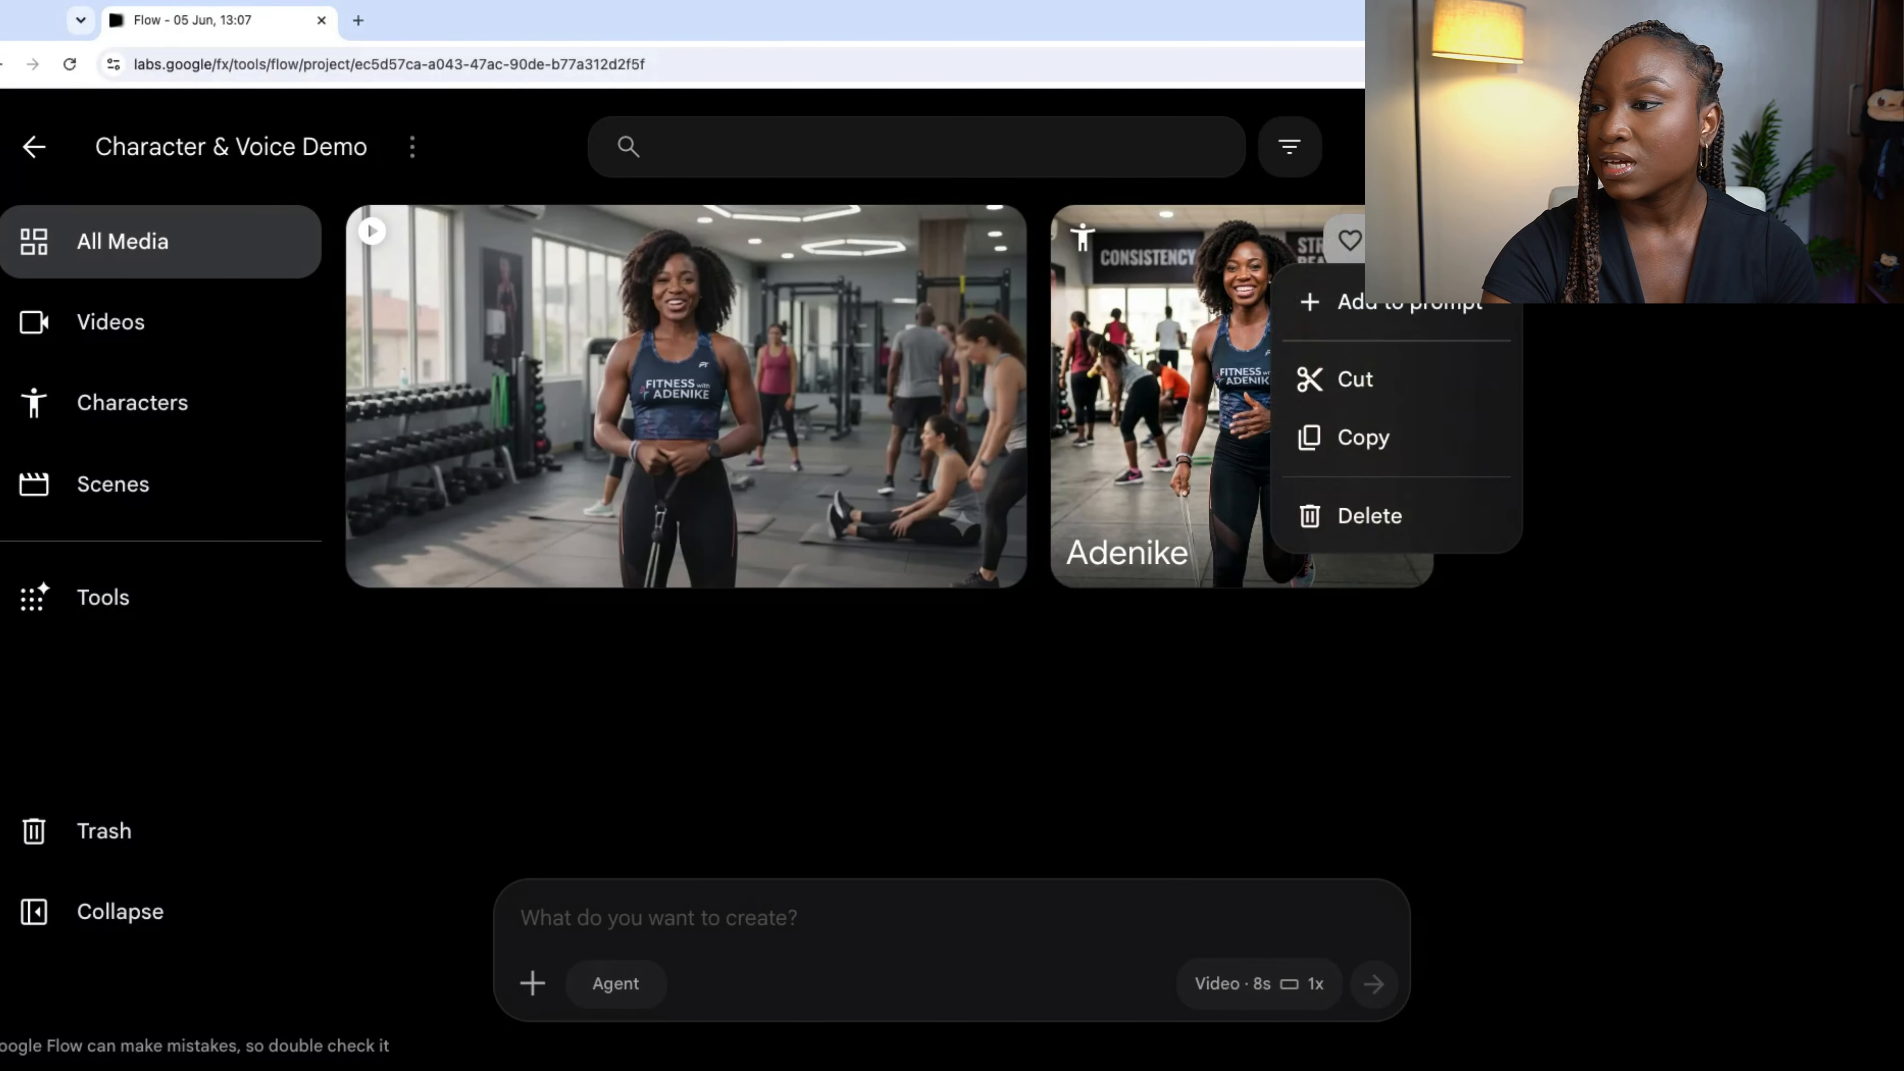
click(1417, 307)
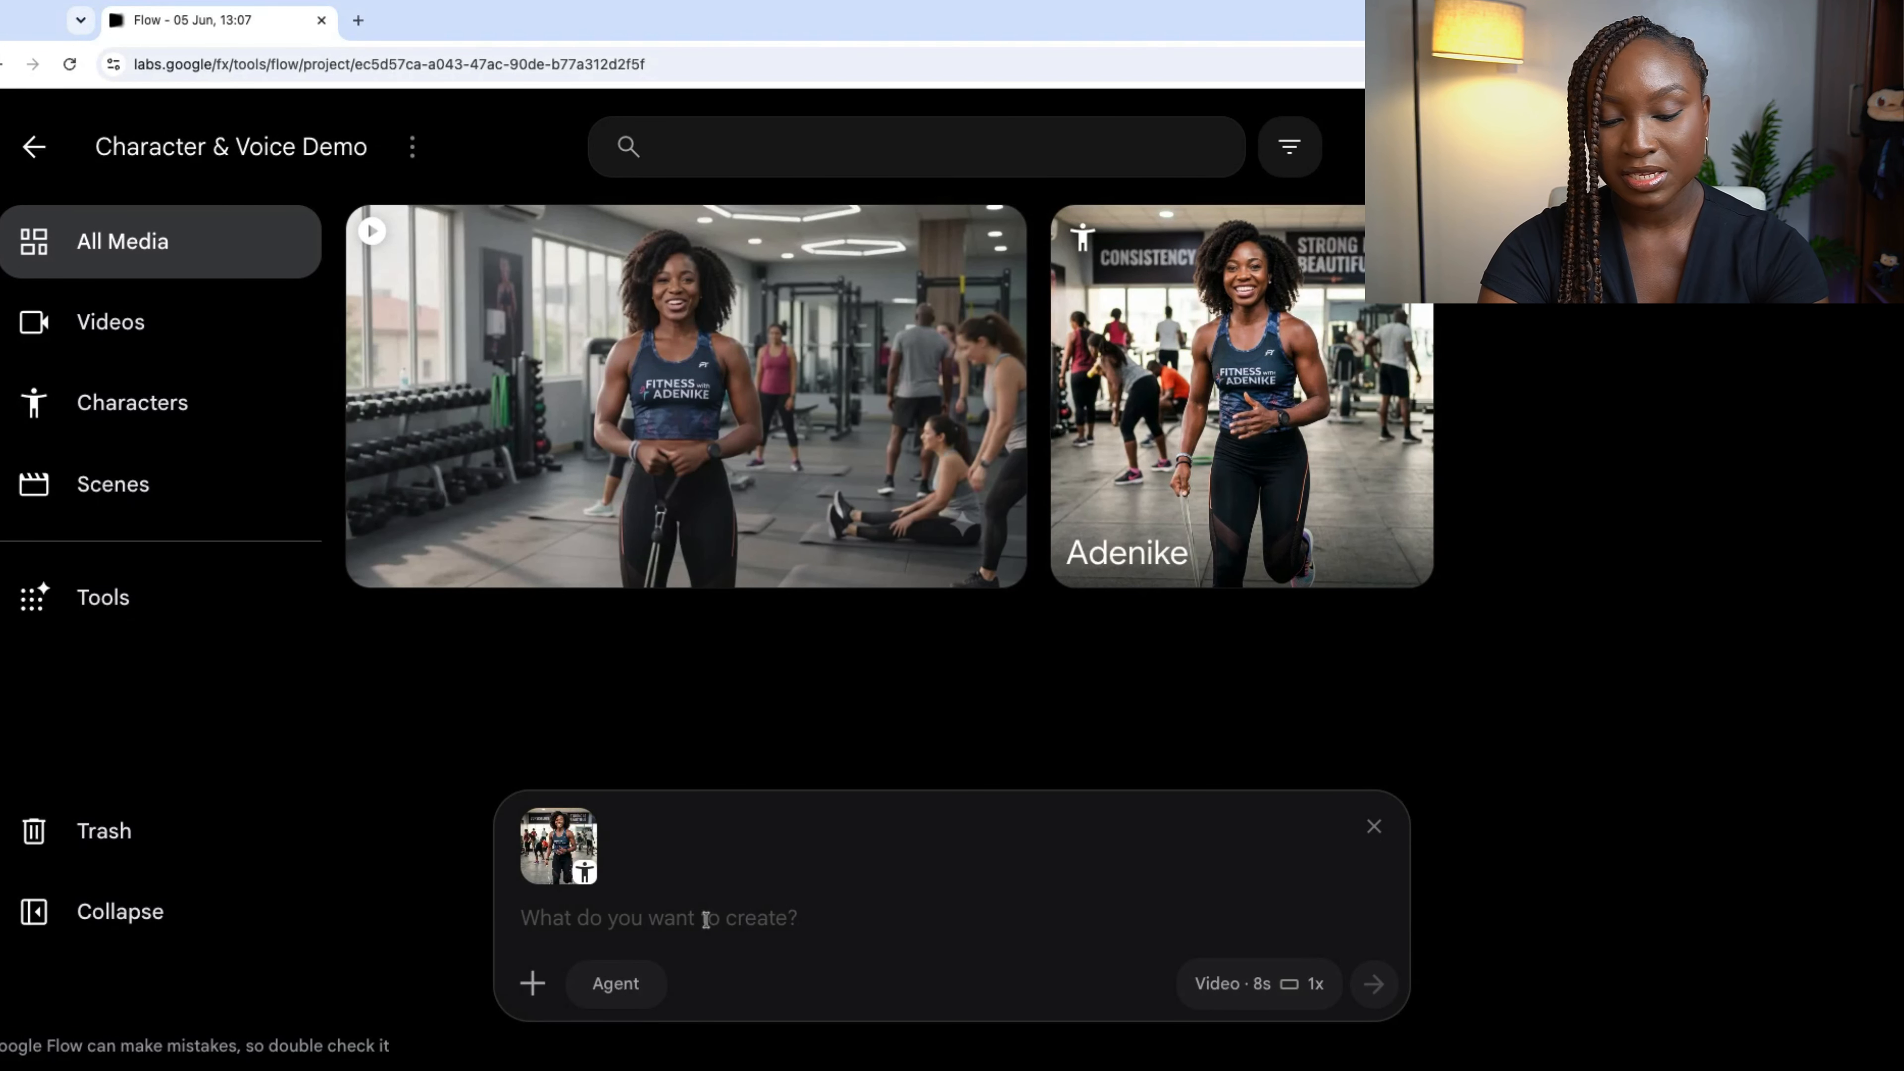
text(Walking between participants while they exercise. Smiling and encouraging the class, occasionally demonstrating the movement. Making eye contact with participants, using natural hand gestures, and say: "Great work, everyone. Keep moving, keep breathing, and keep showing up for yourself. Small efforts done consistently lead to big results.")
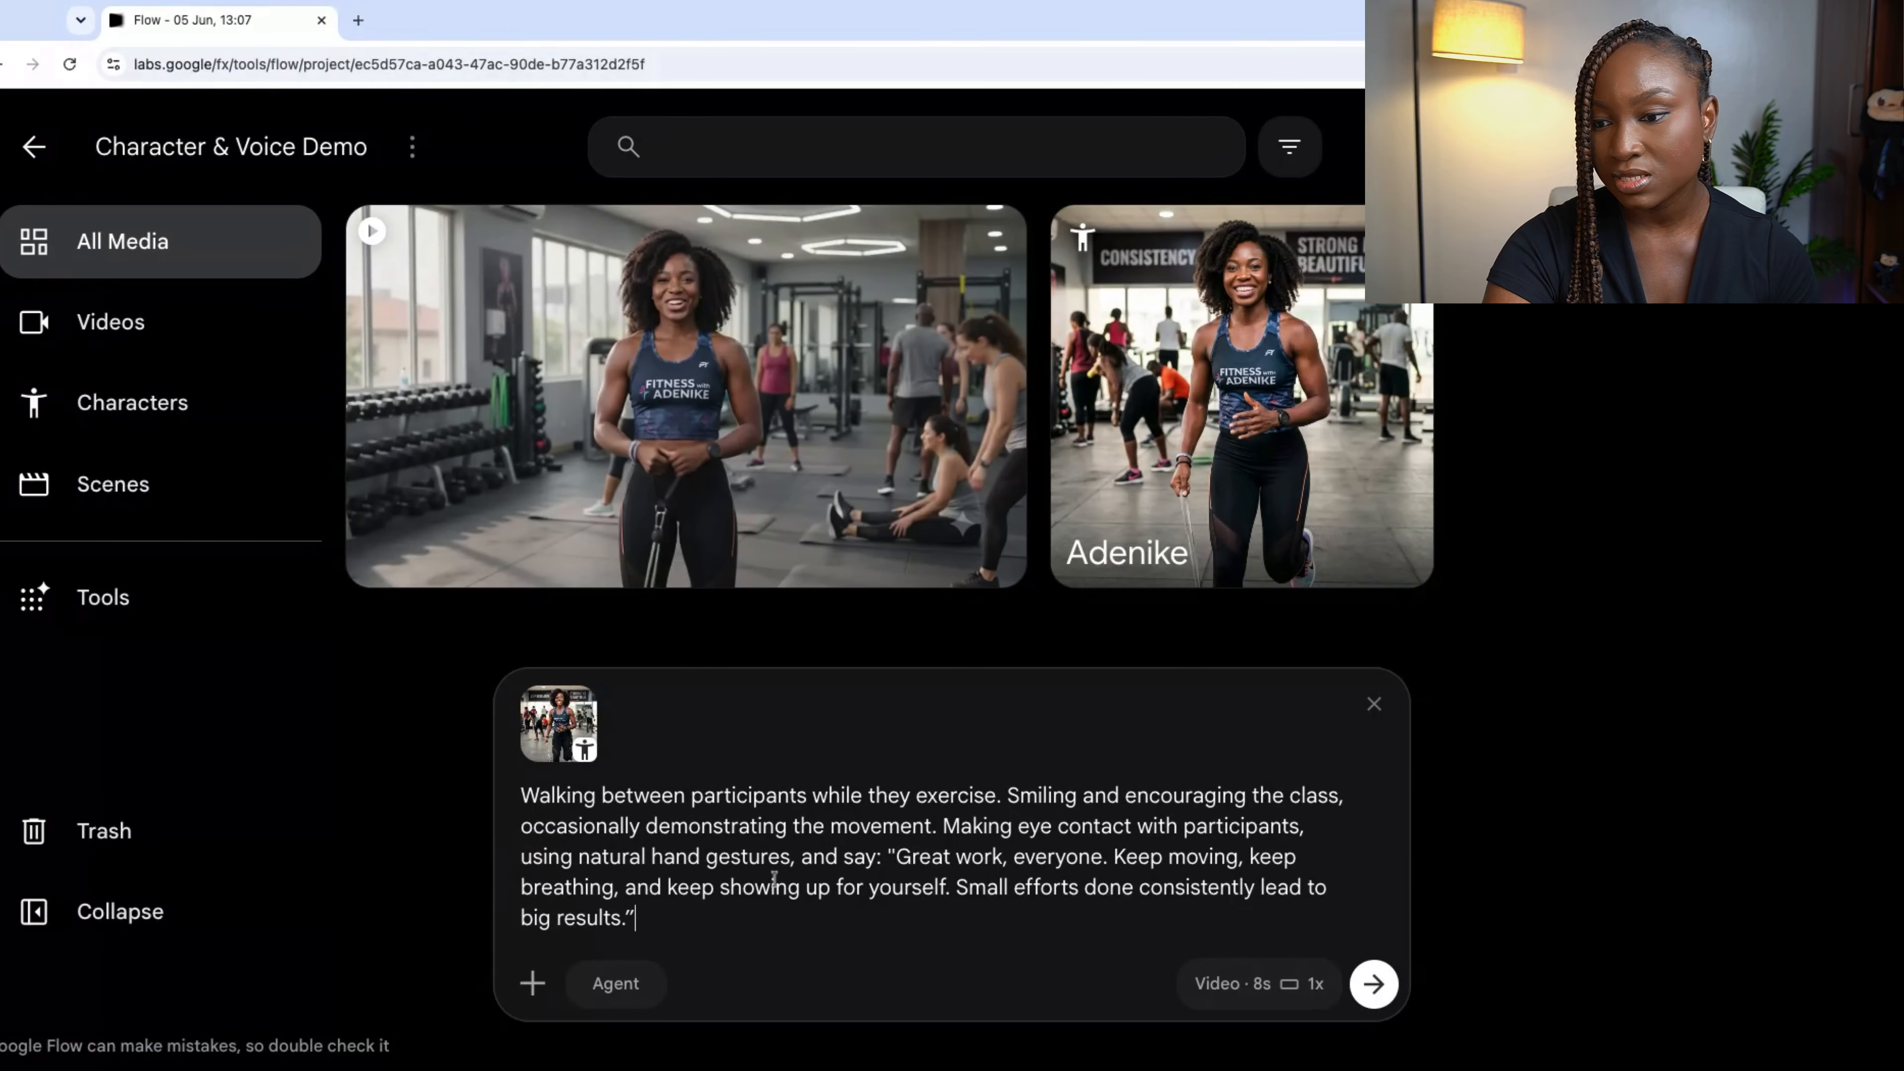
click(1374, 985)
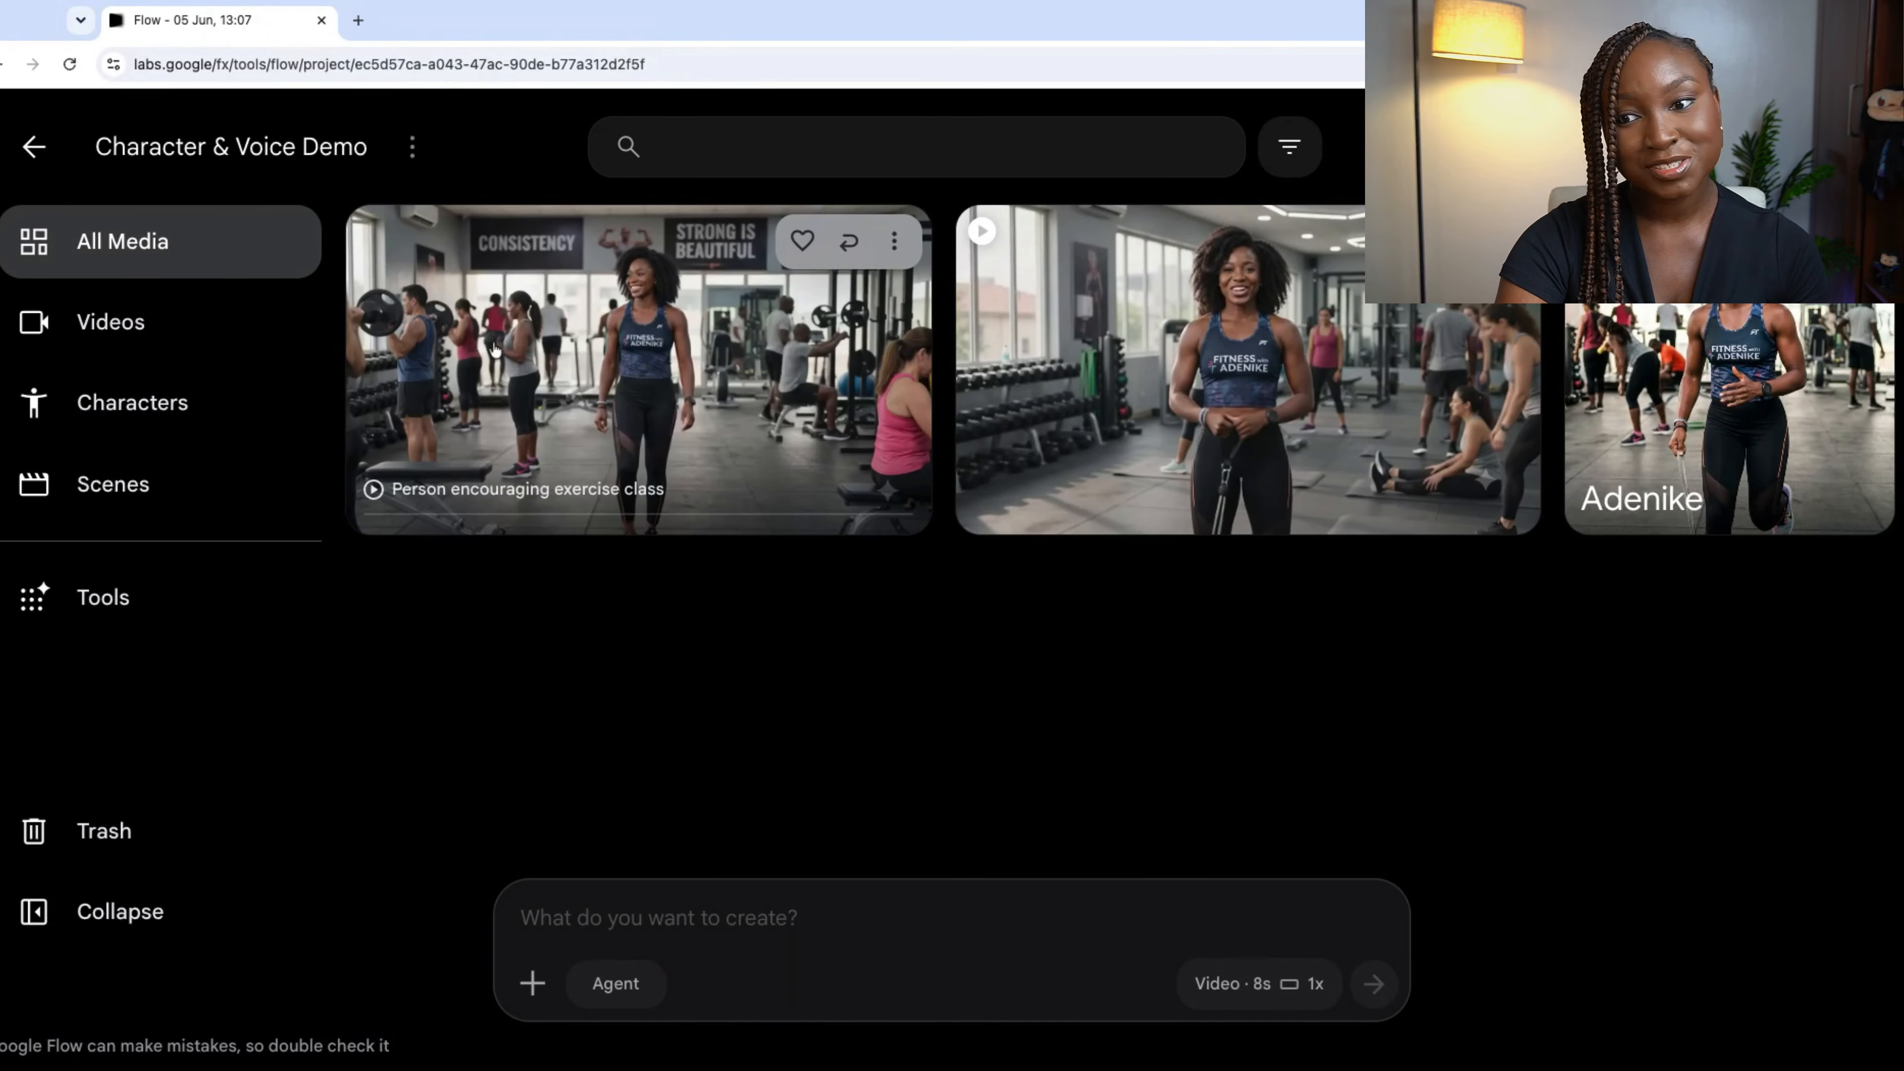
click(750, 451)
click(750, 560)
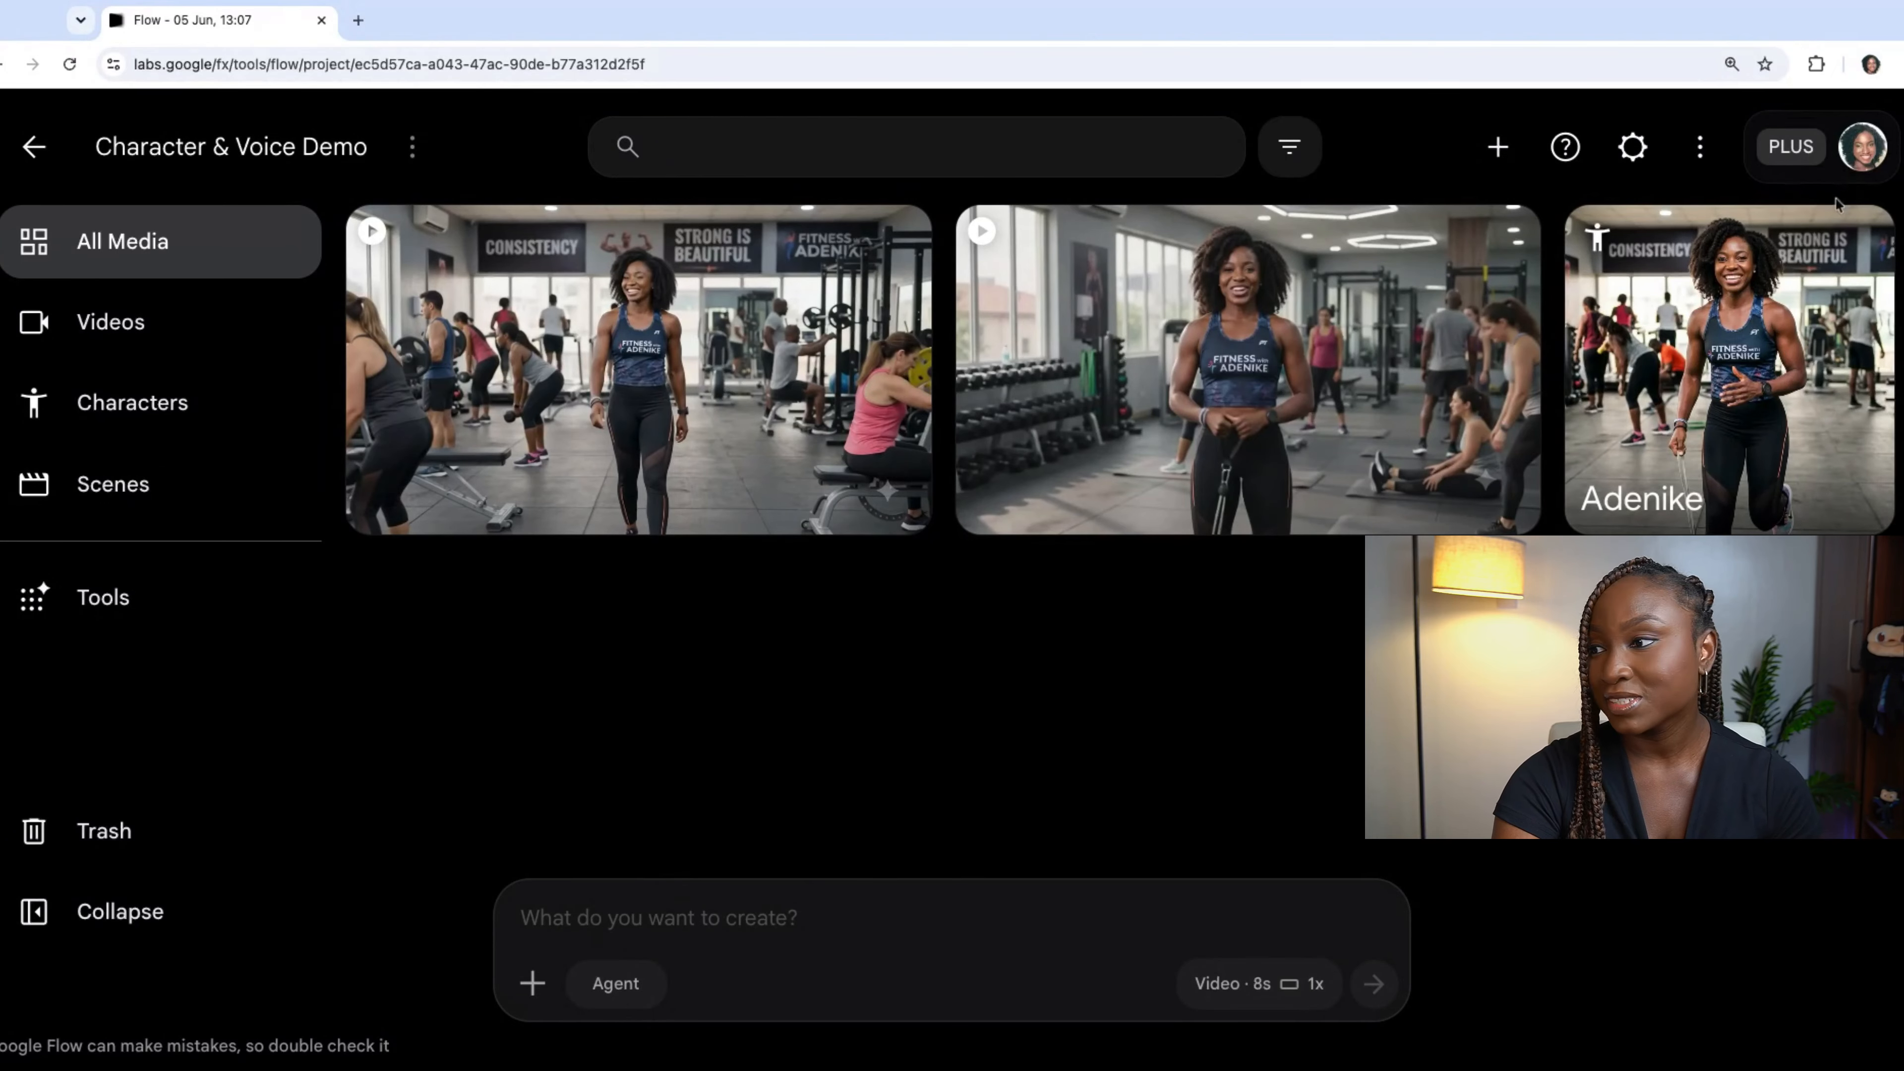
Generate a video of the character in a modern home fitness studio, speaking to camera with the "One workout won't change your life" dialogue
click(1857, 240)
click(1831, 306)
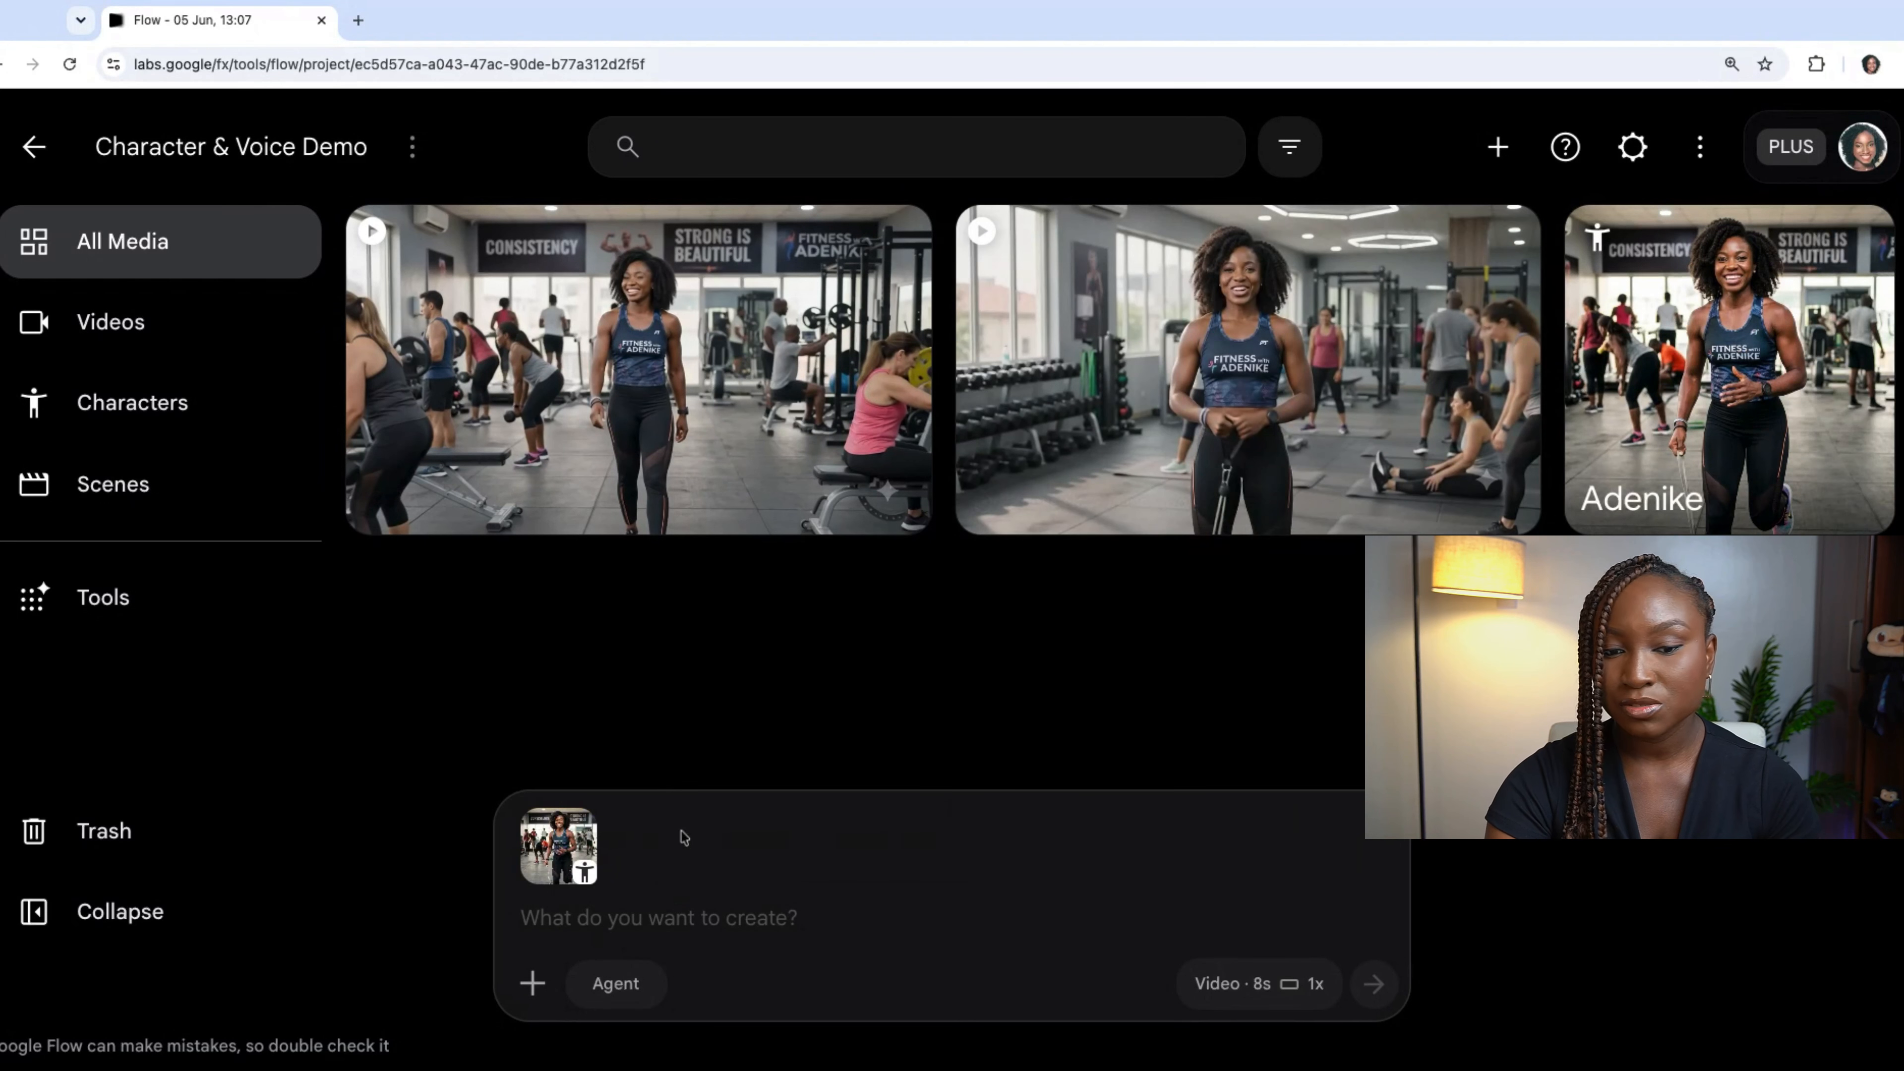
click(914, 914)
text(Standing in a modern home fitness studio, speaking directly to the camera after finishing a workout session. Fitness equipment neatly arranged in the background. Relaxed and confident posture, warm smile, natural hand gestures, friendly eye contact. Soft natural lighting from large windows. Professional fitness creator and wellness coach aesthetic. Photorealistic.  Say:  "One workout won't change your life. One healthy meal won't either. But when you repeat those small choices every day, they become habits. And habits are what create lasting results.")
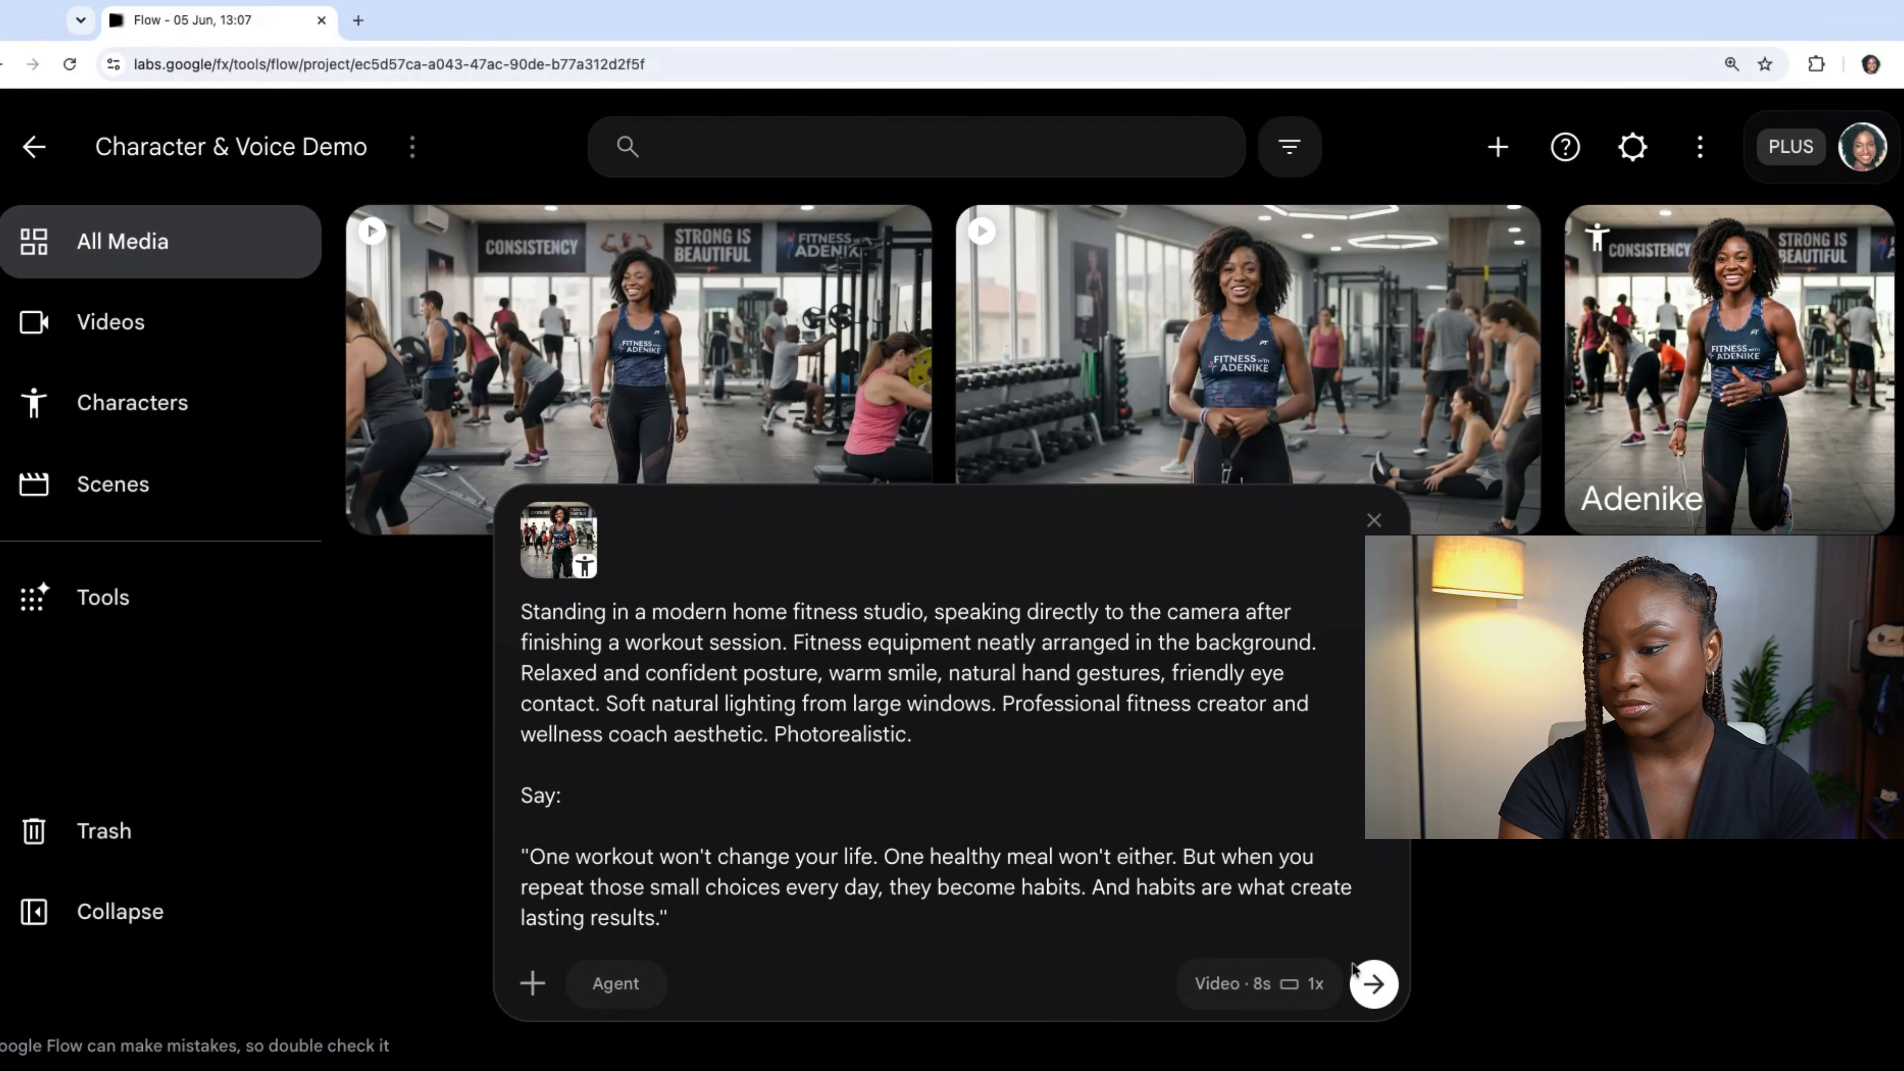
click(1374, 984)
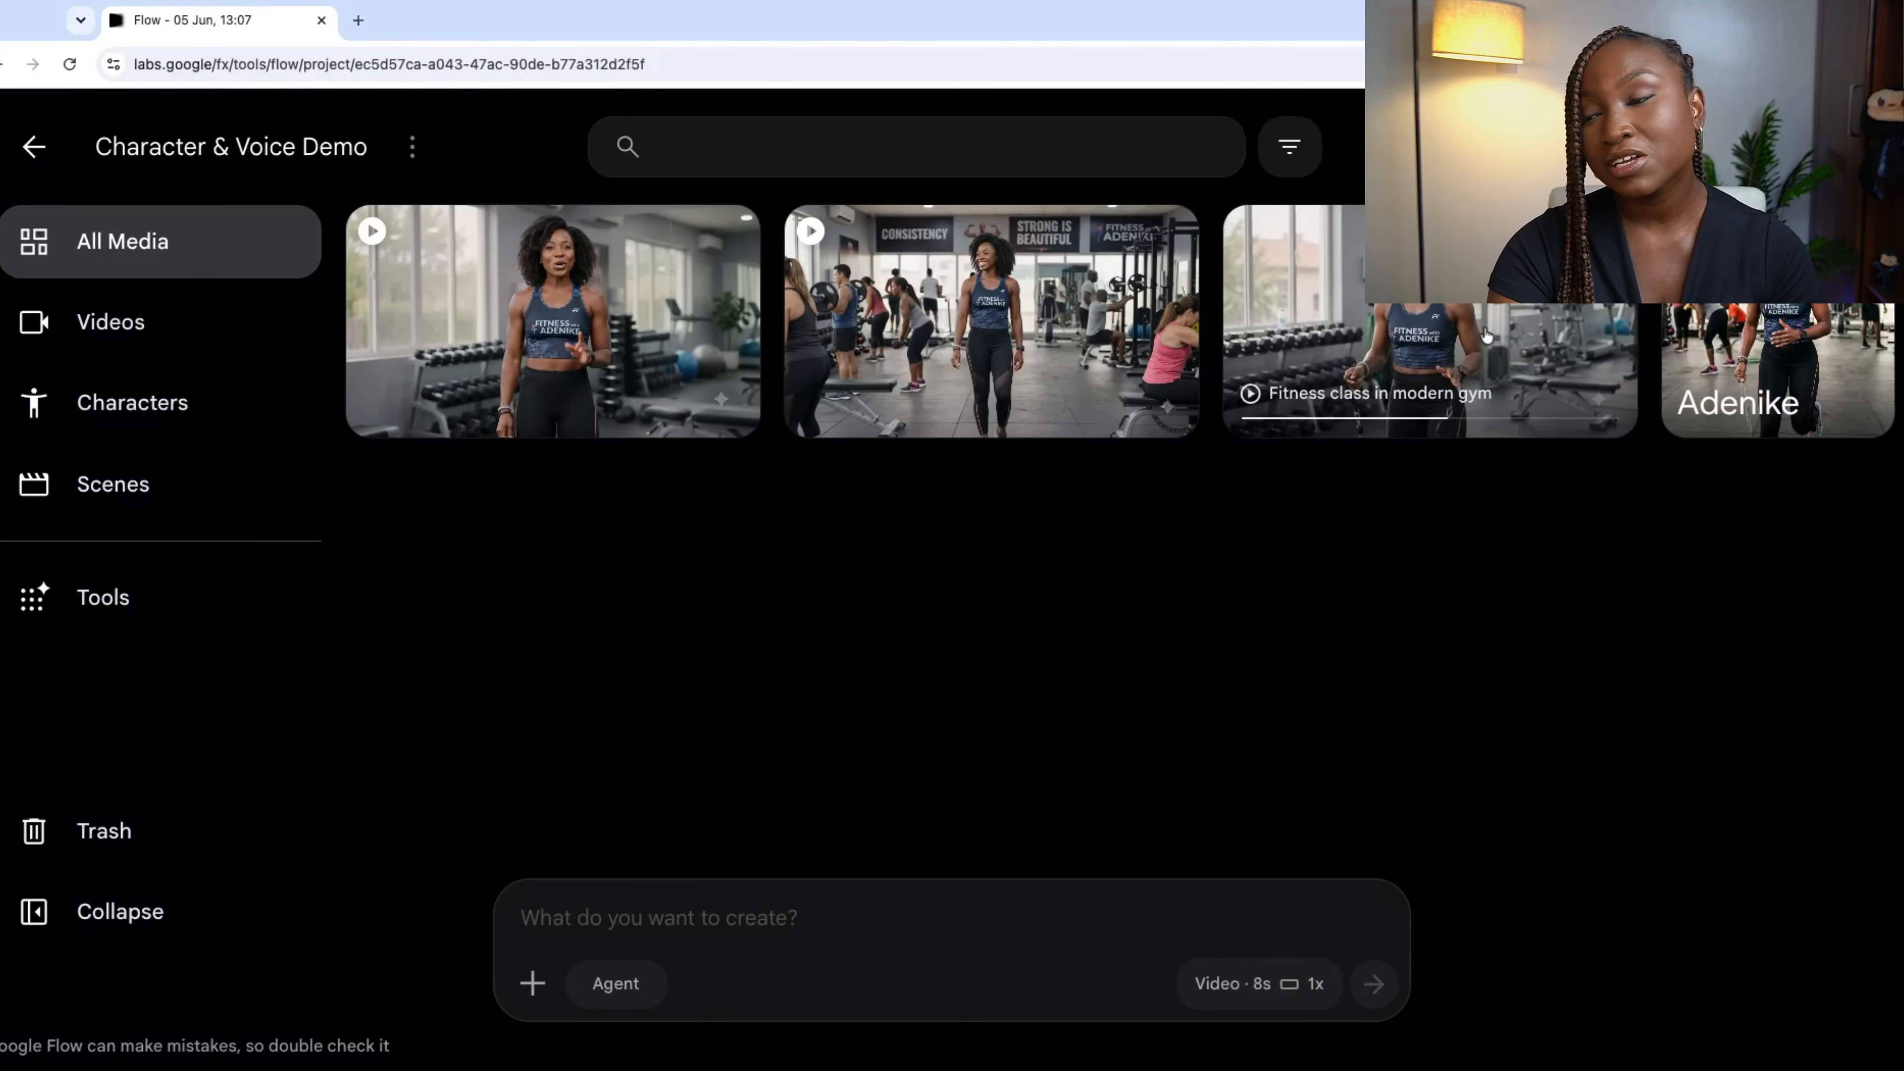
Append the home studio clip and the clip of encouraging the exercise class to the "Fitness class in modern gym" video's timeline
click(1486, 334)
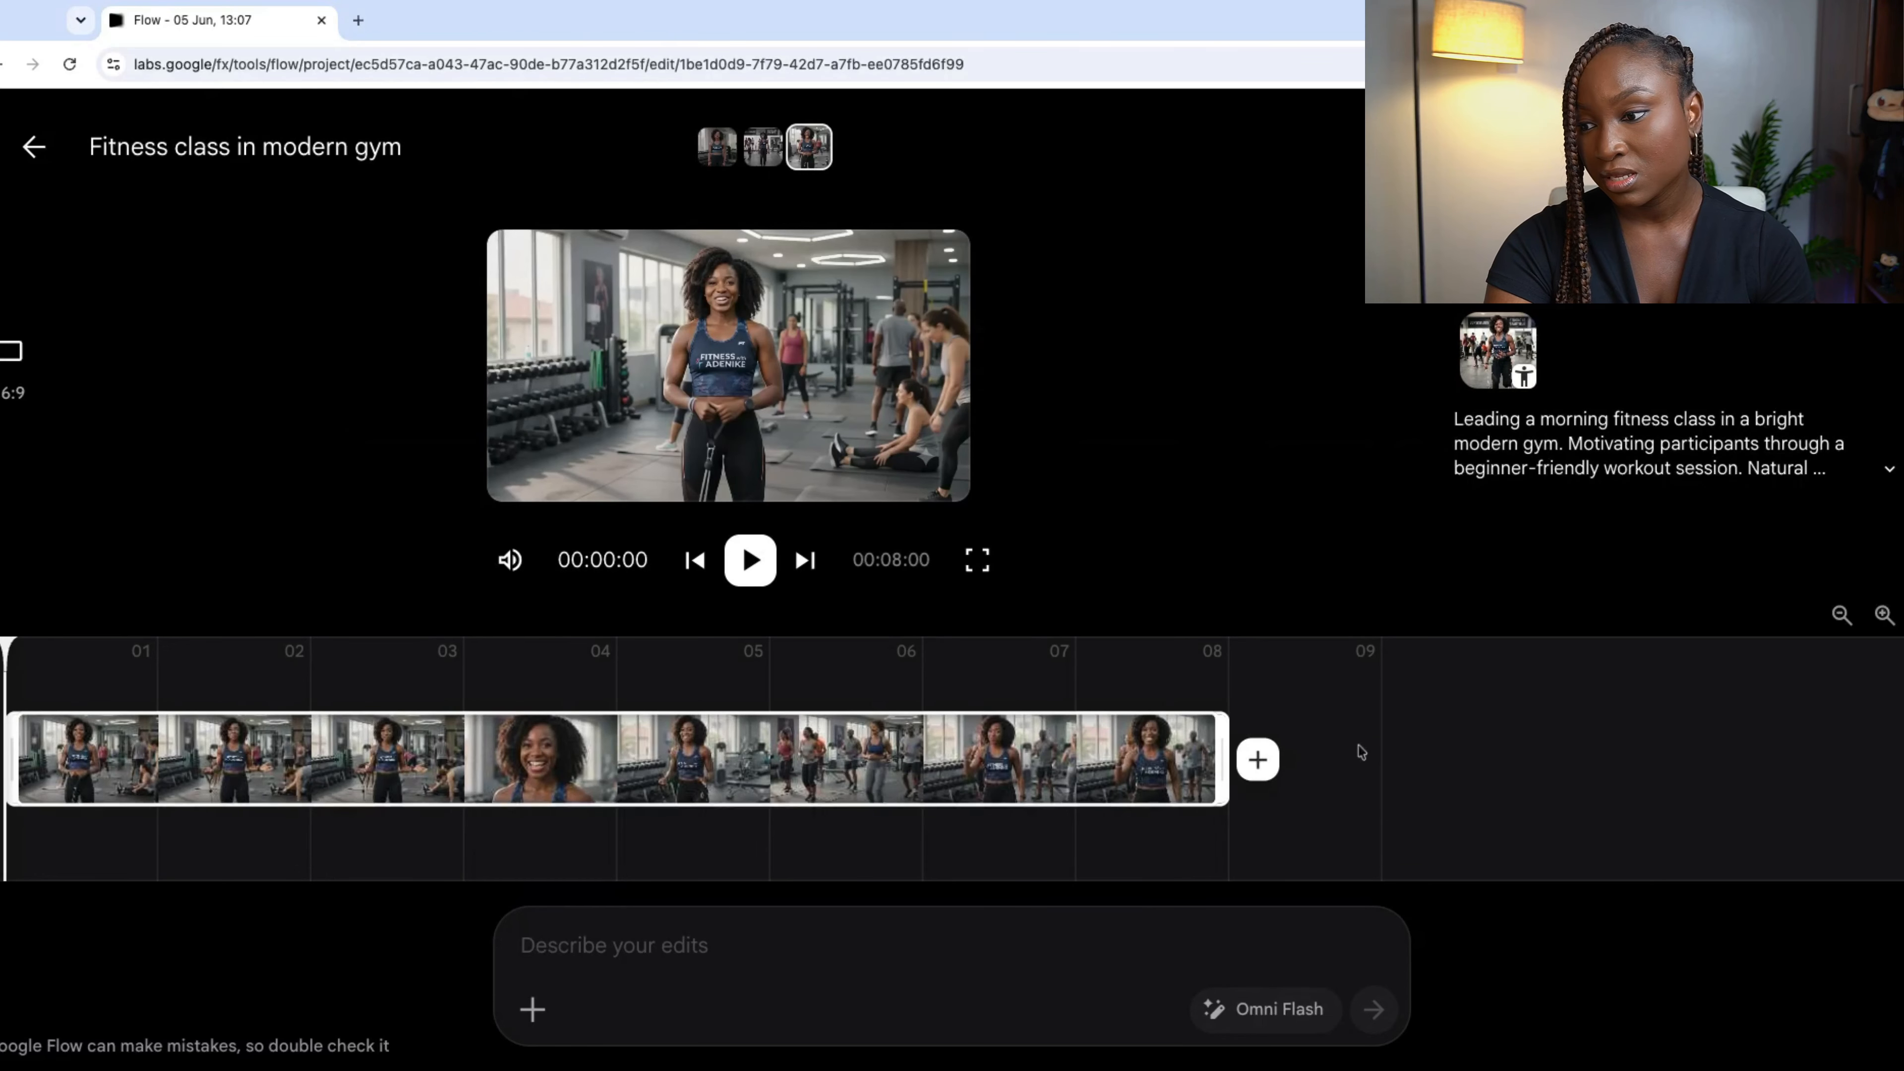
click(1259, 760)
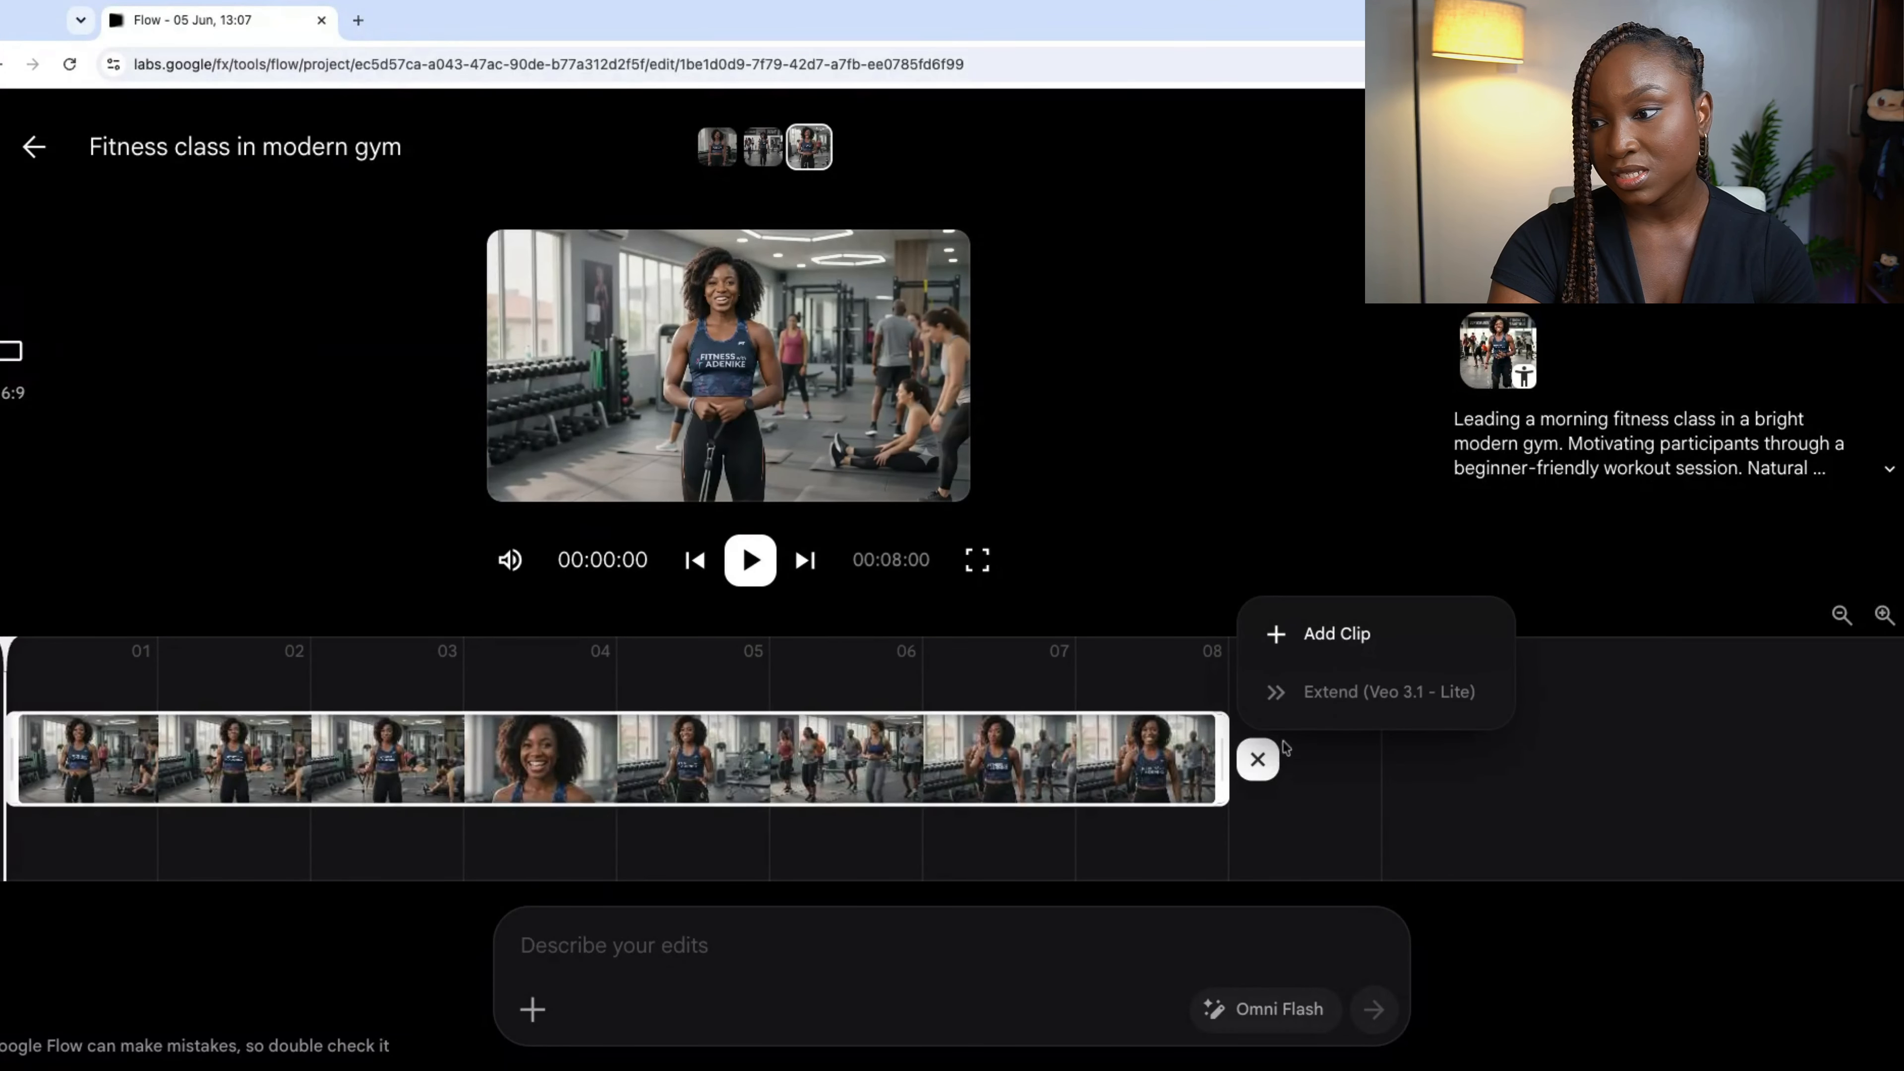
click(1316, 637)
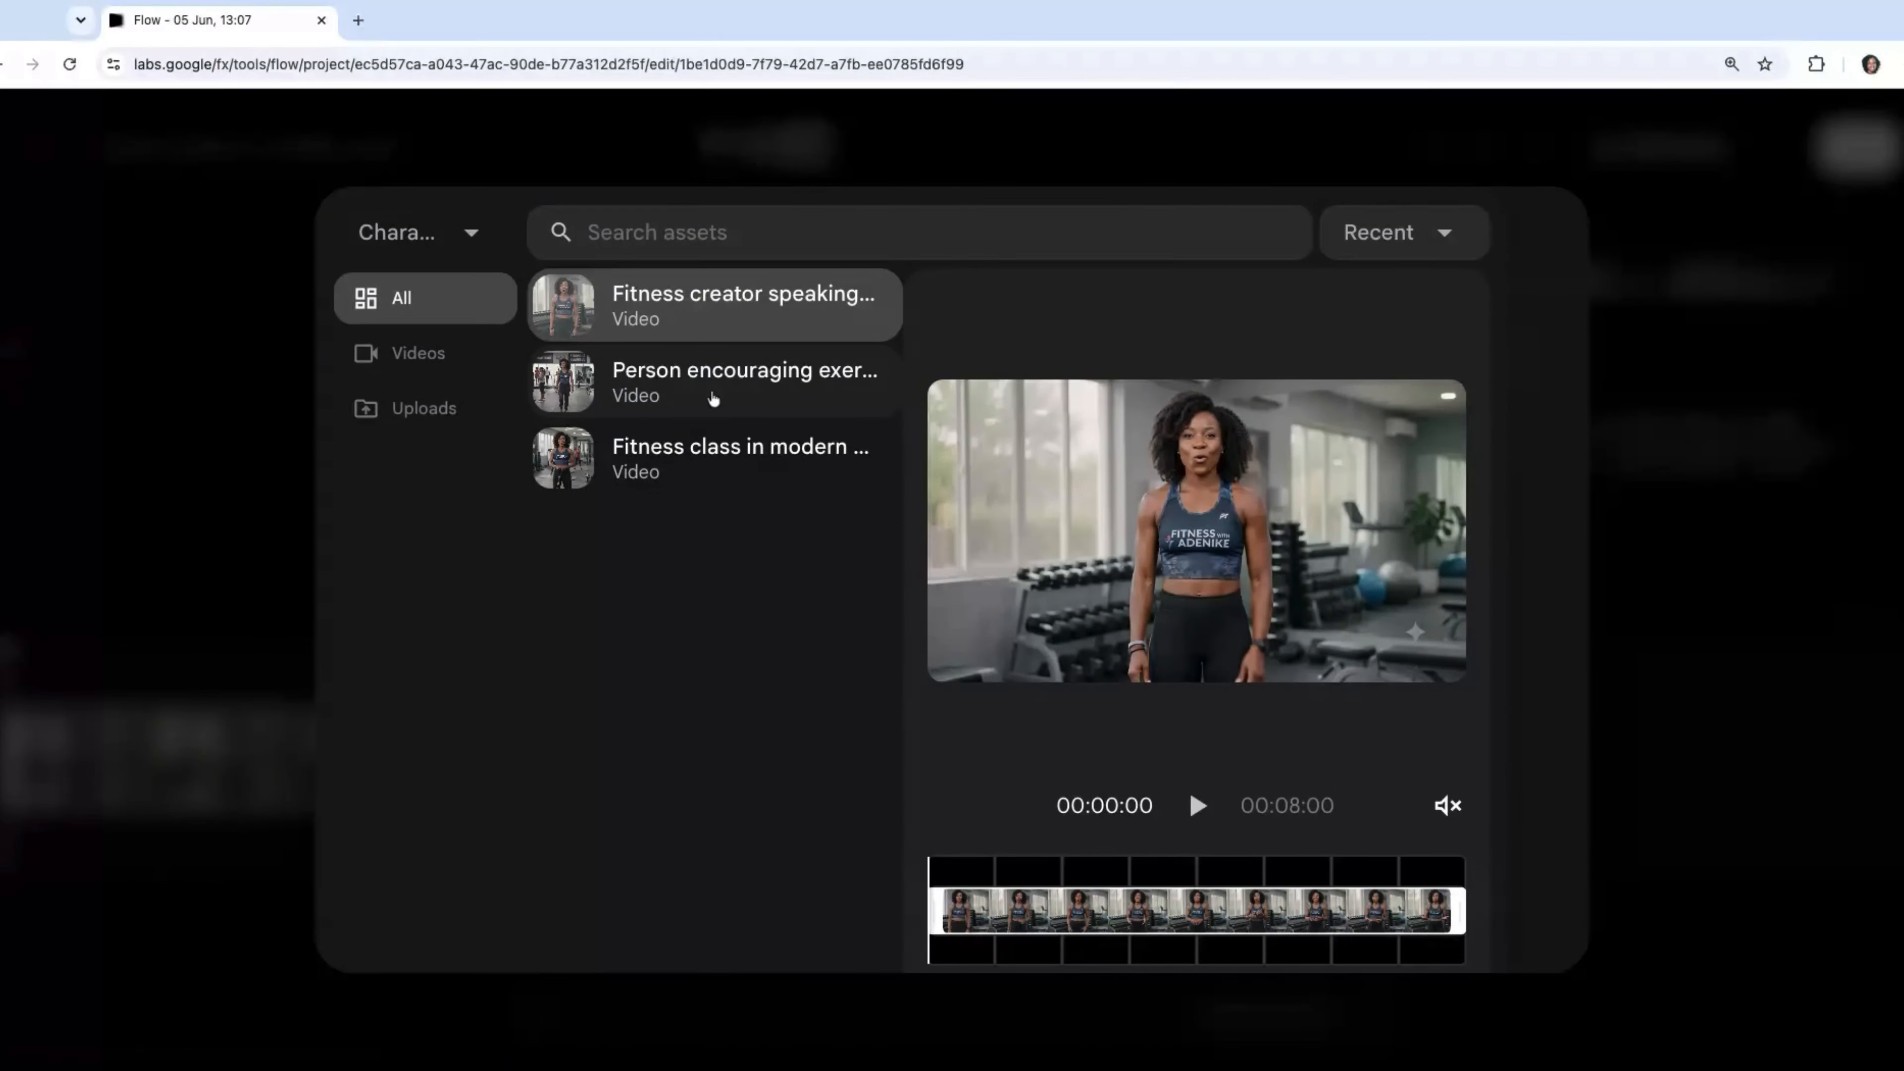
click(695, 400)
click(867, 384)
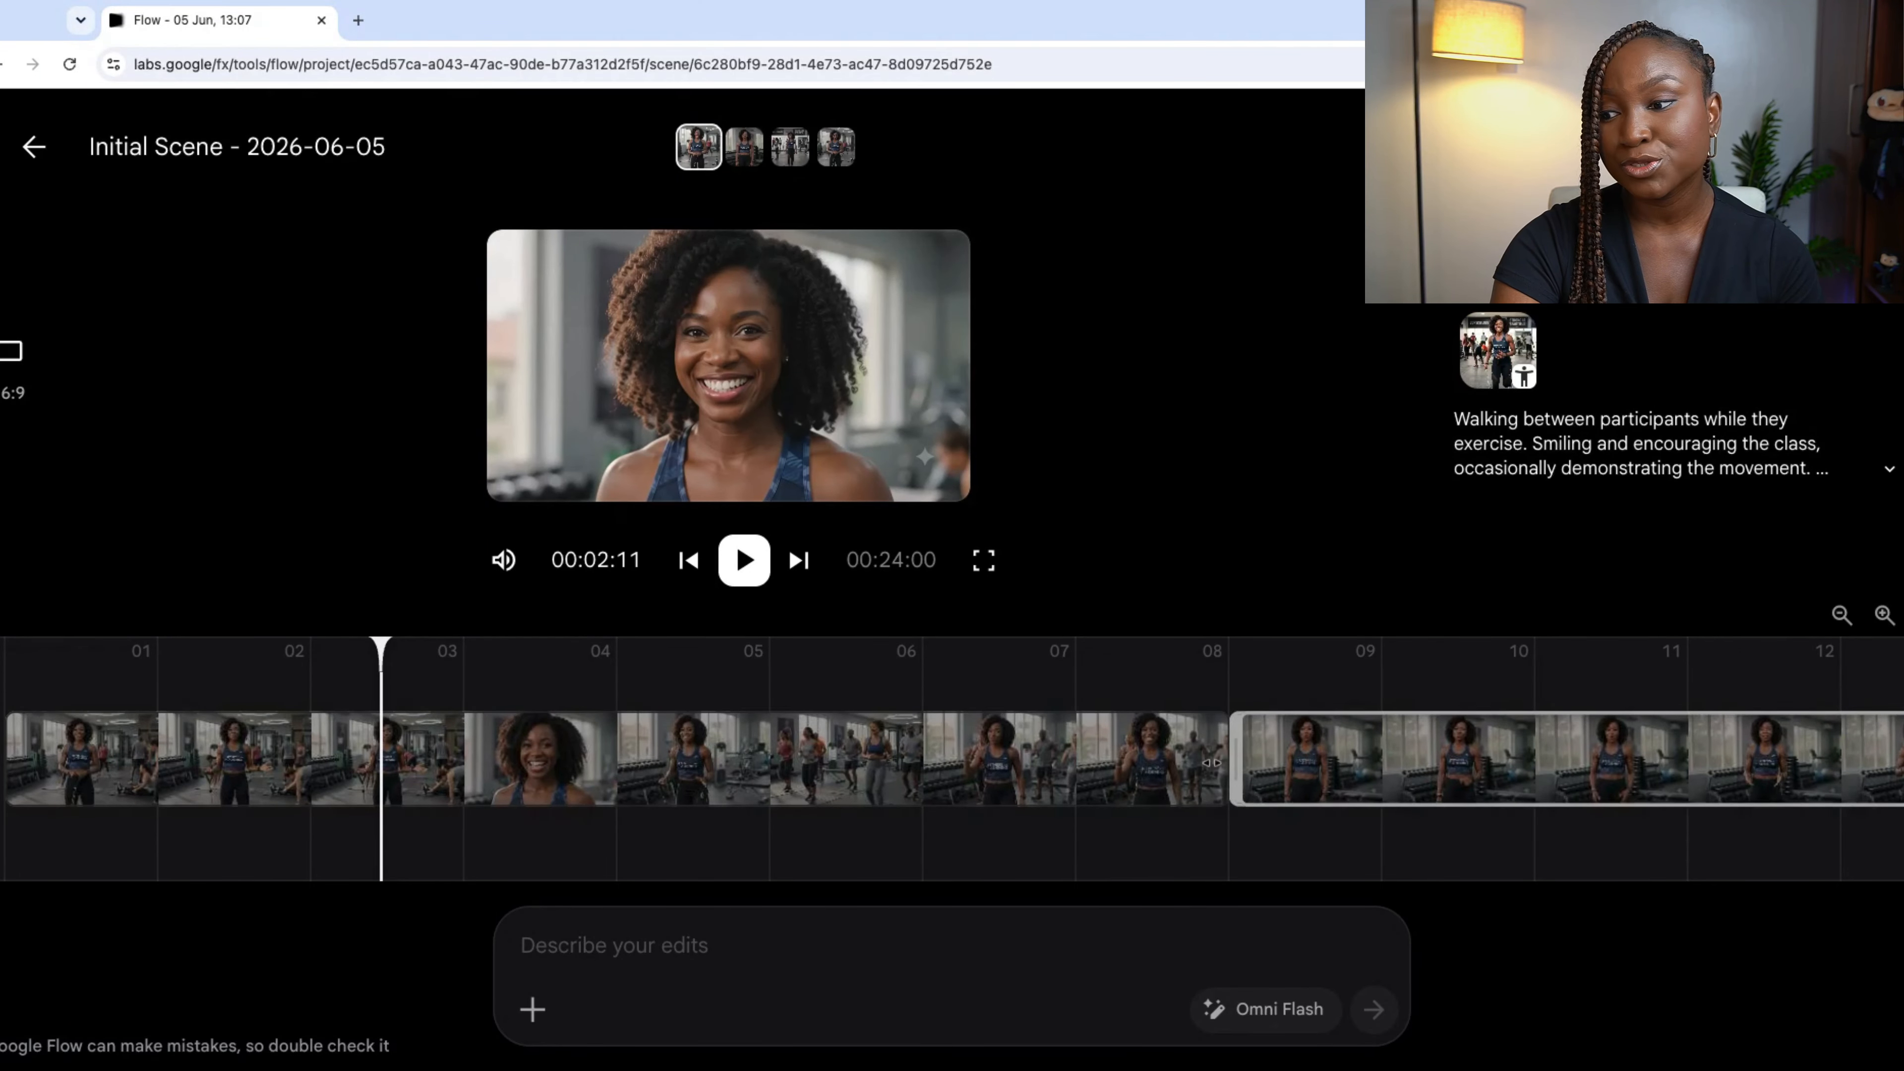
Move the home studio clip to the end of the timeline and play the scene from the start
click(1839, 617)
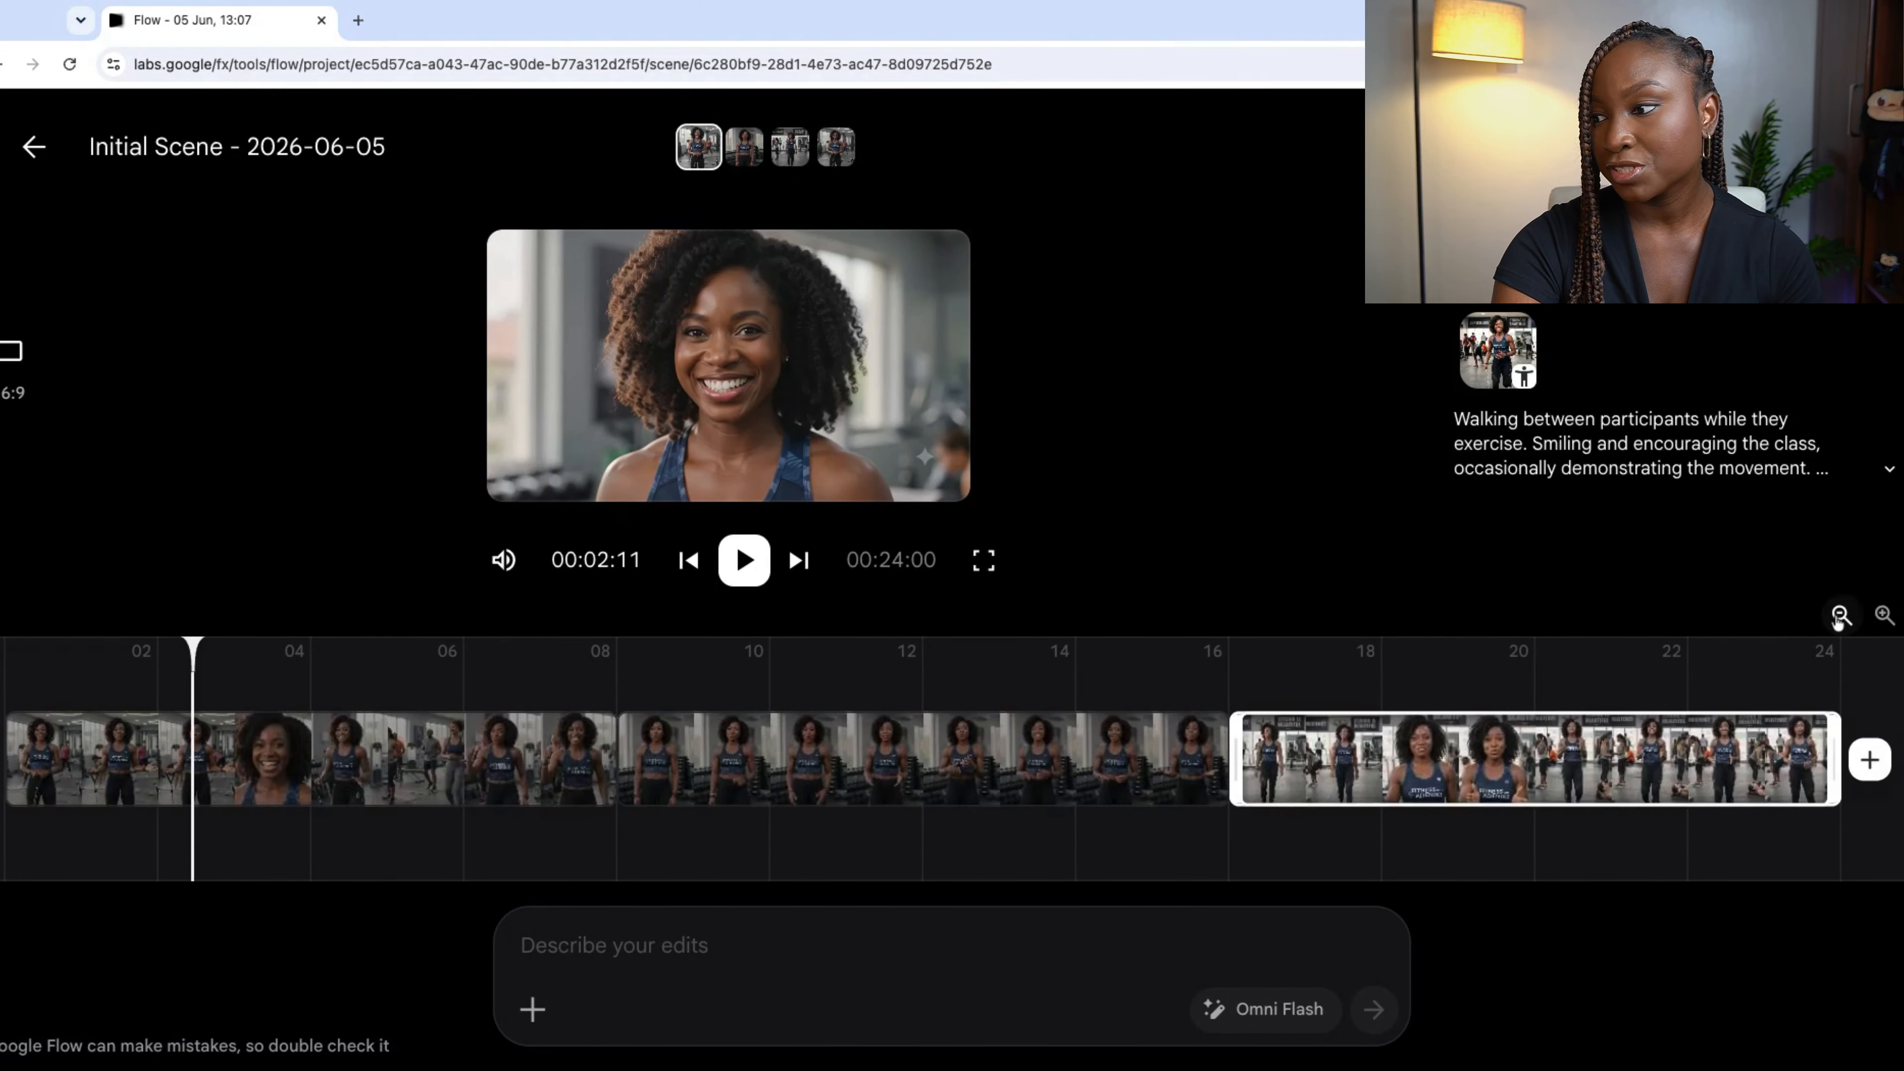
click(1839, 616)
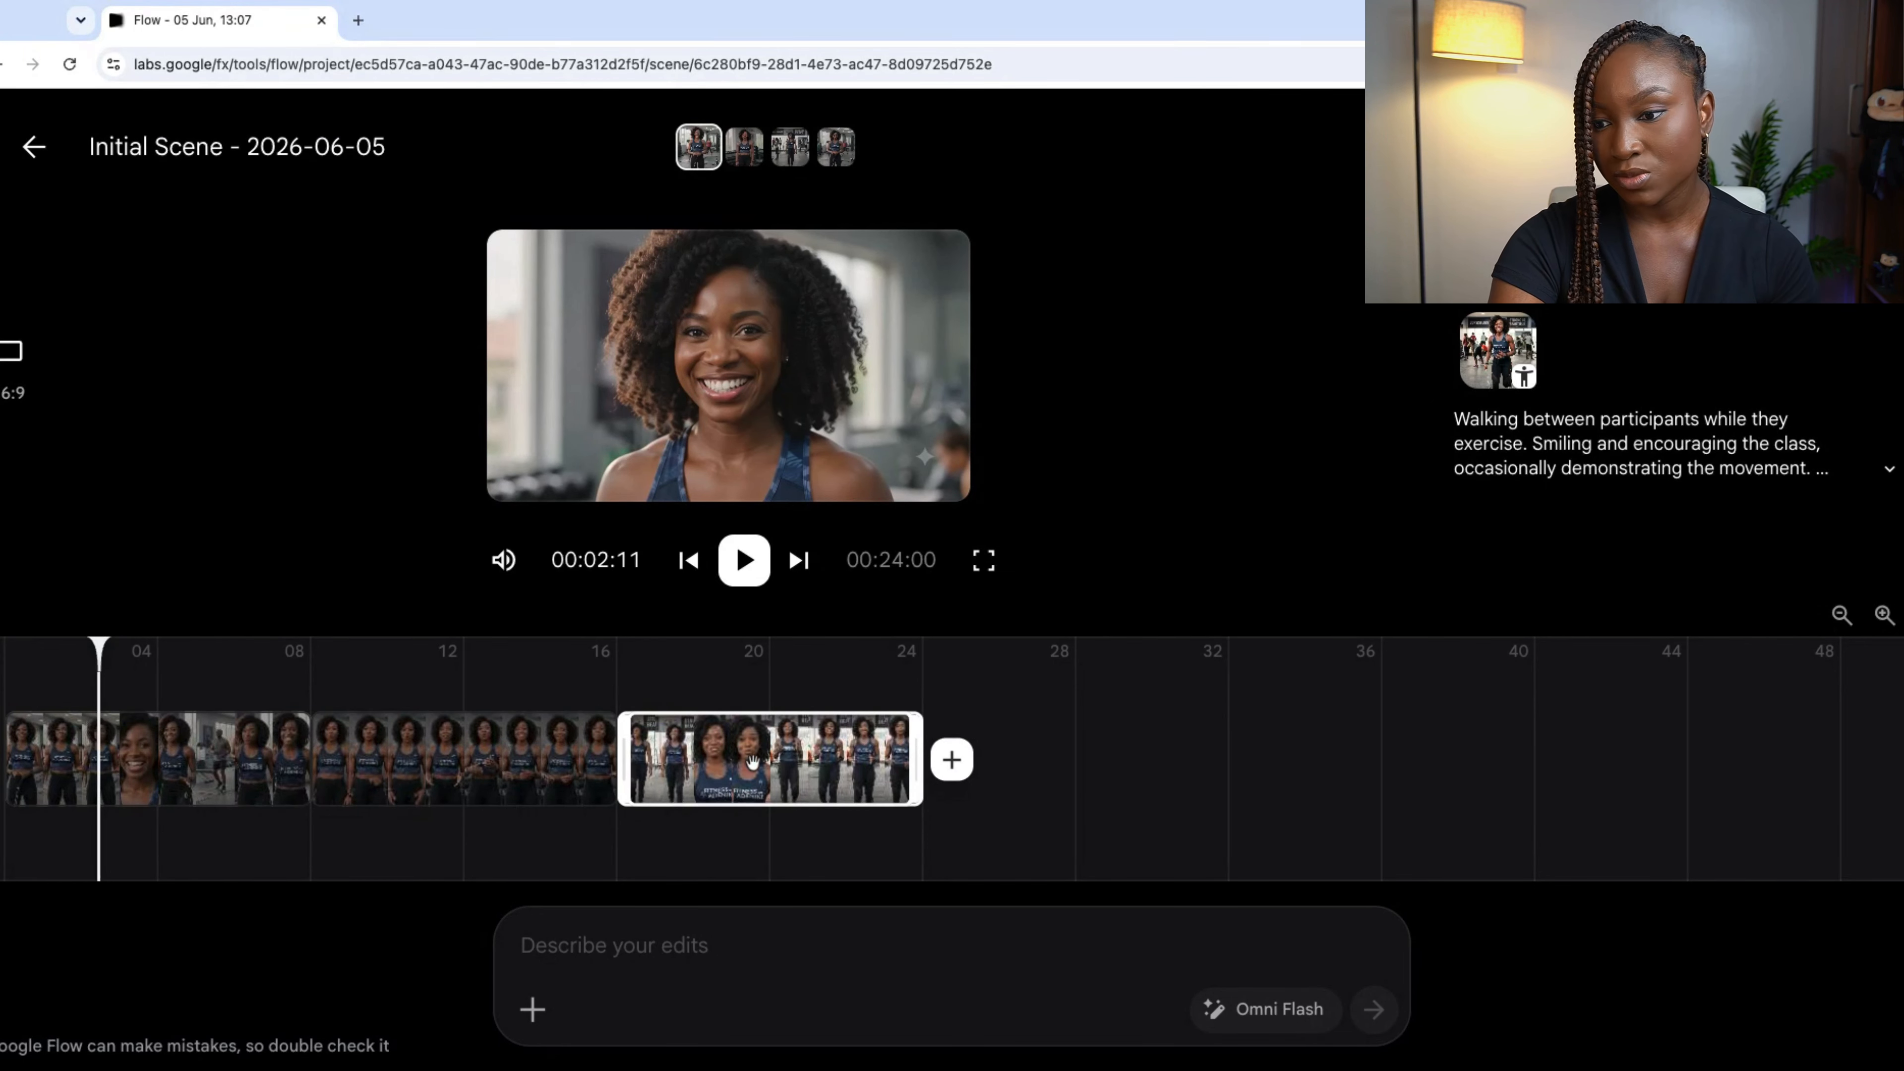
drag(476, 766, 835, 764)
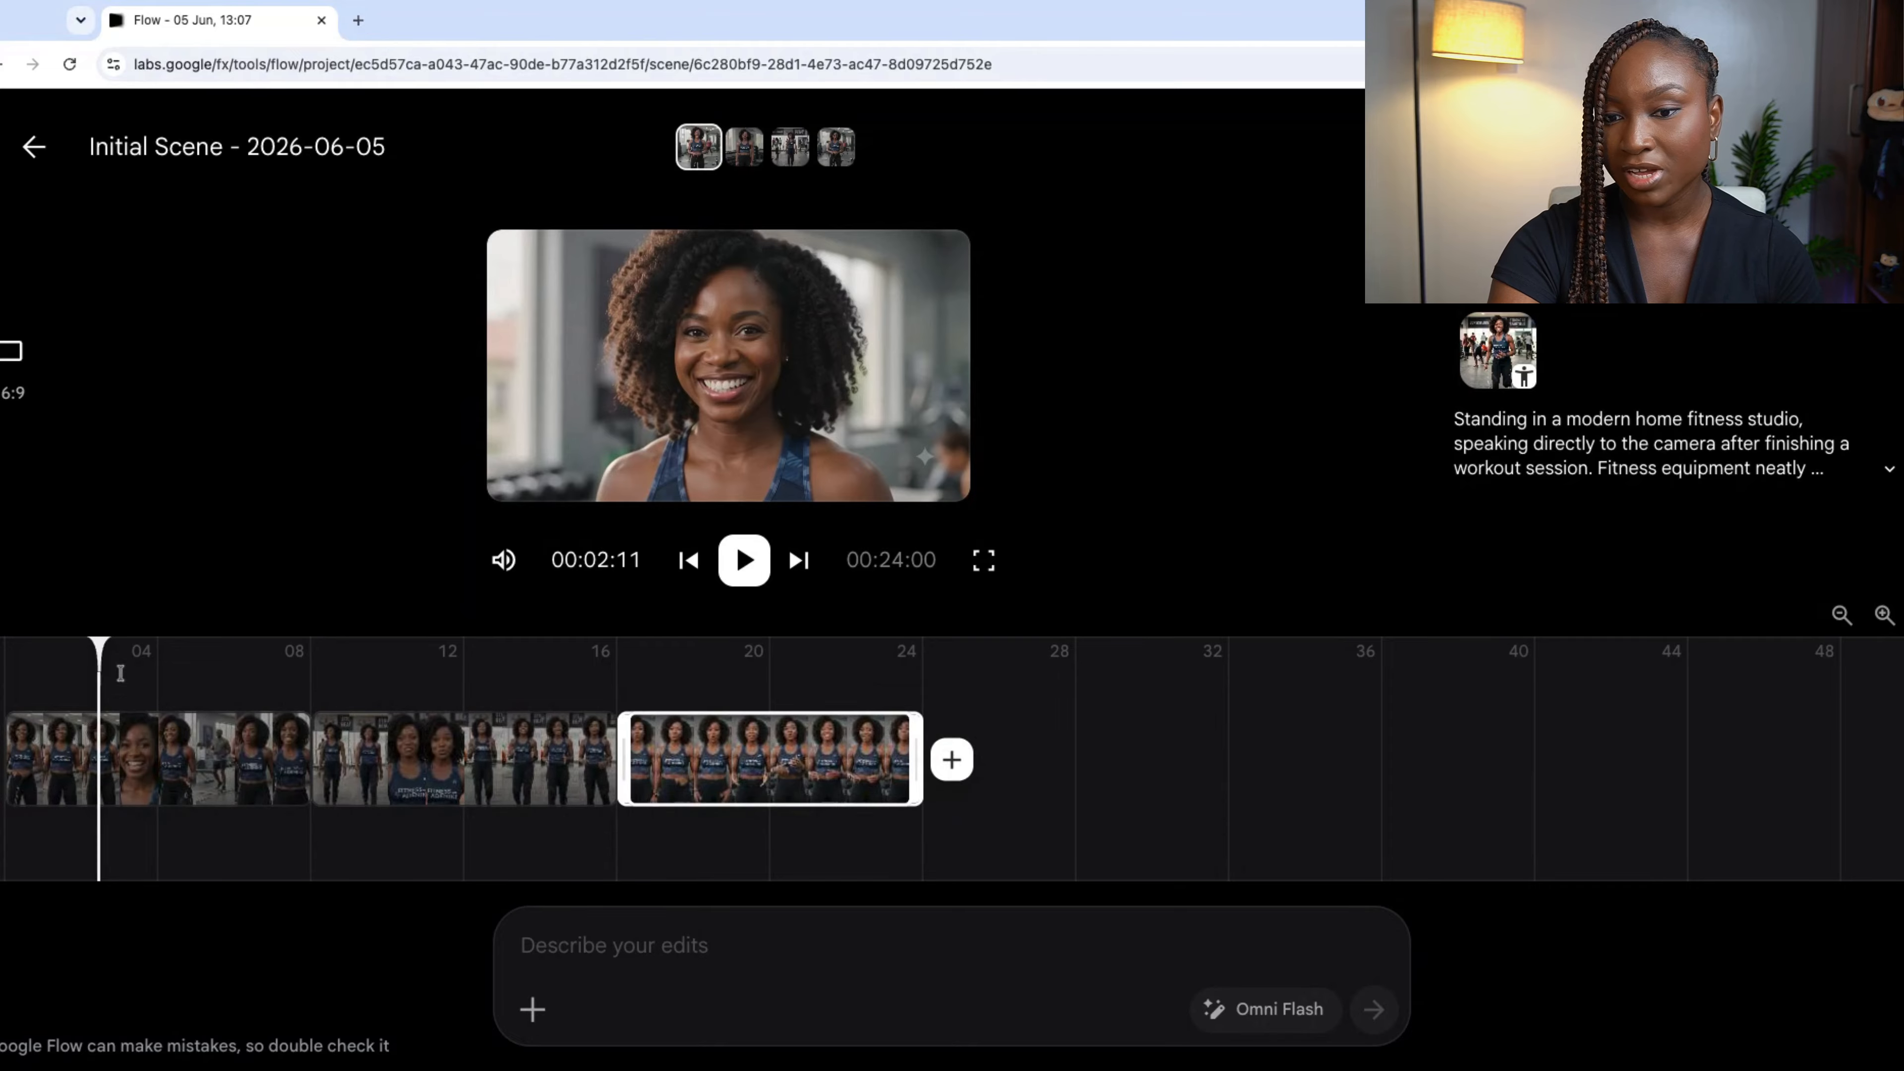
click(102, 646)
click(757, 564)
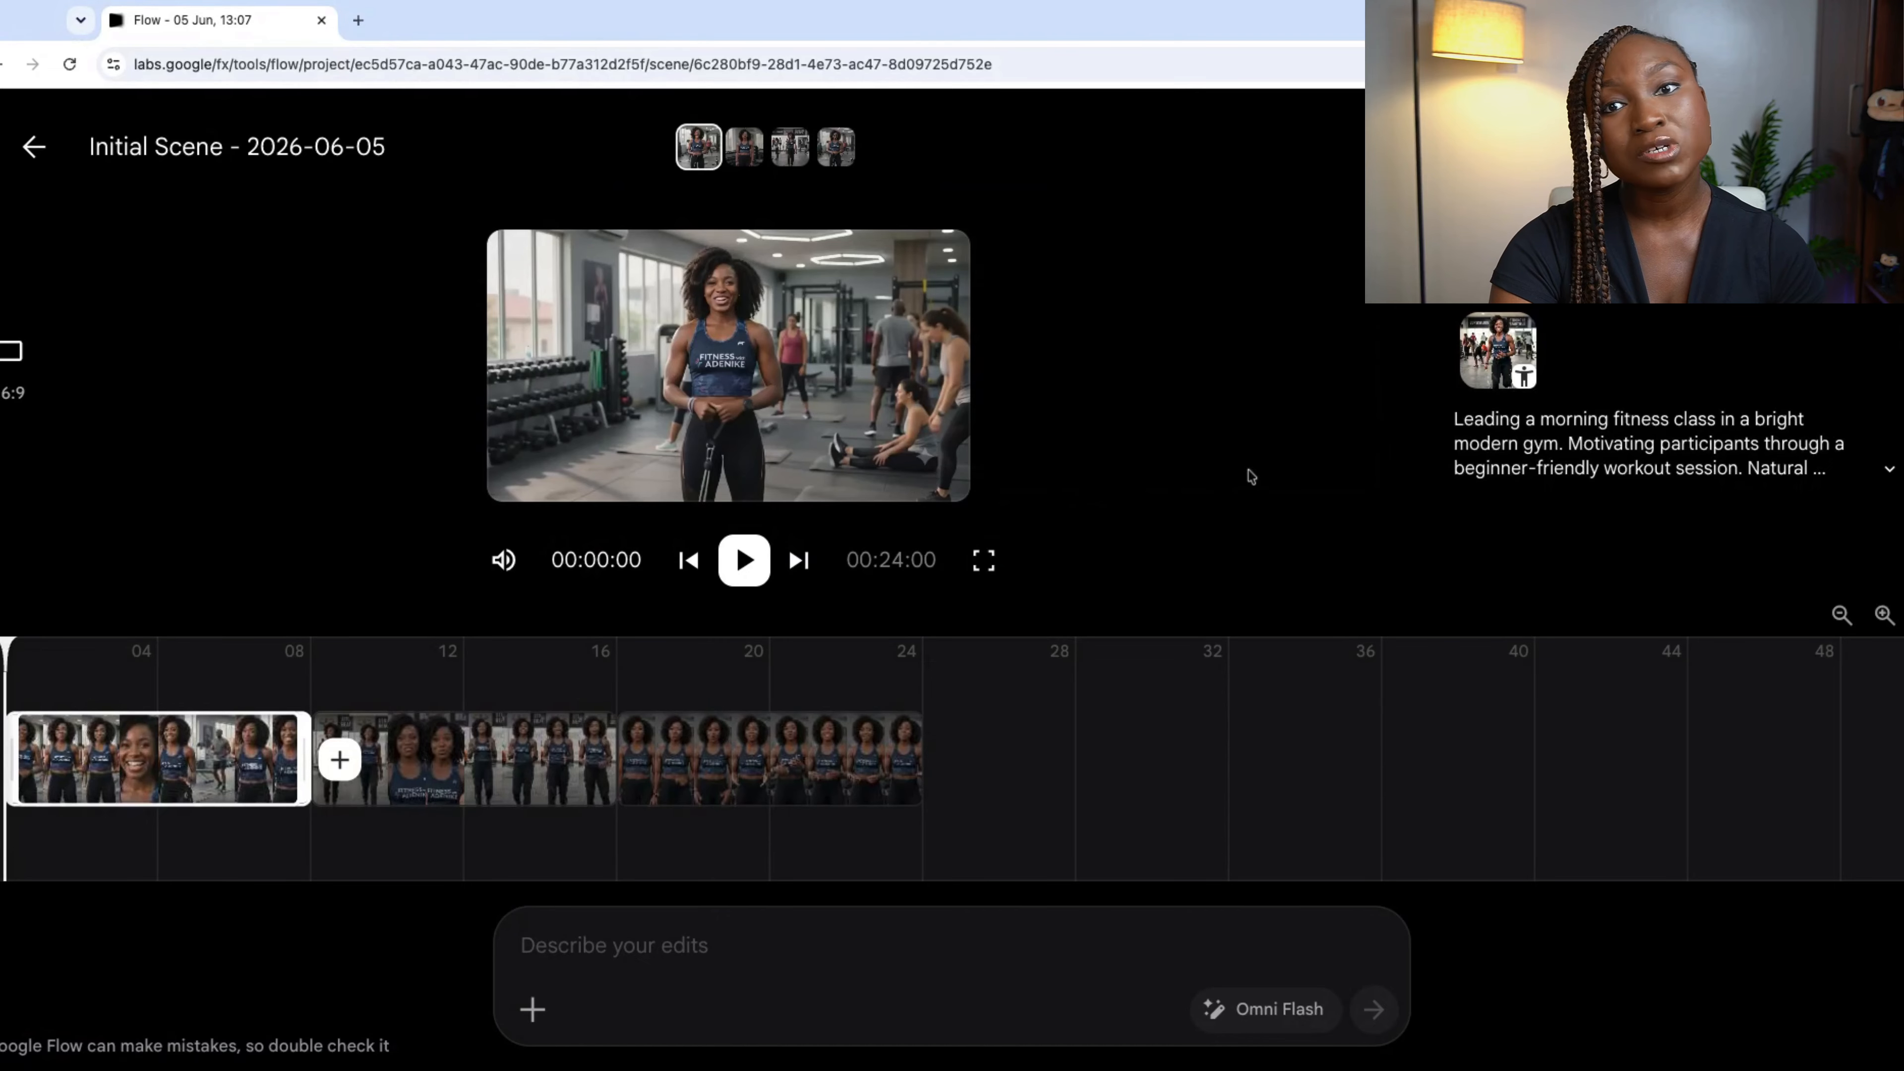
Return to the project media and download the assembled three-clip scene
click(27, 153)
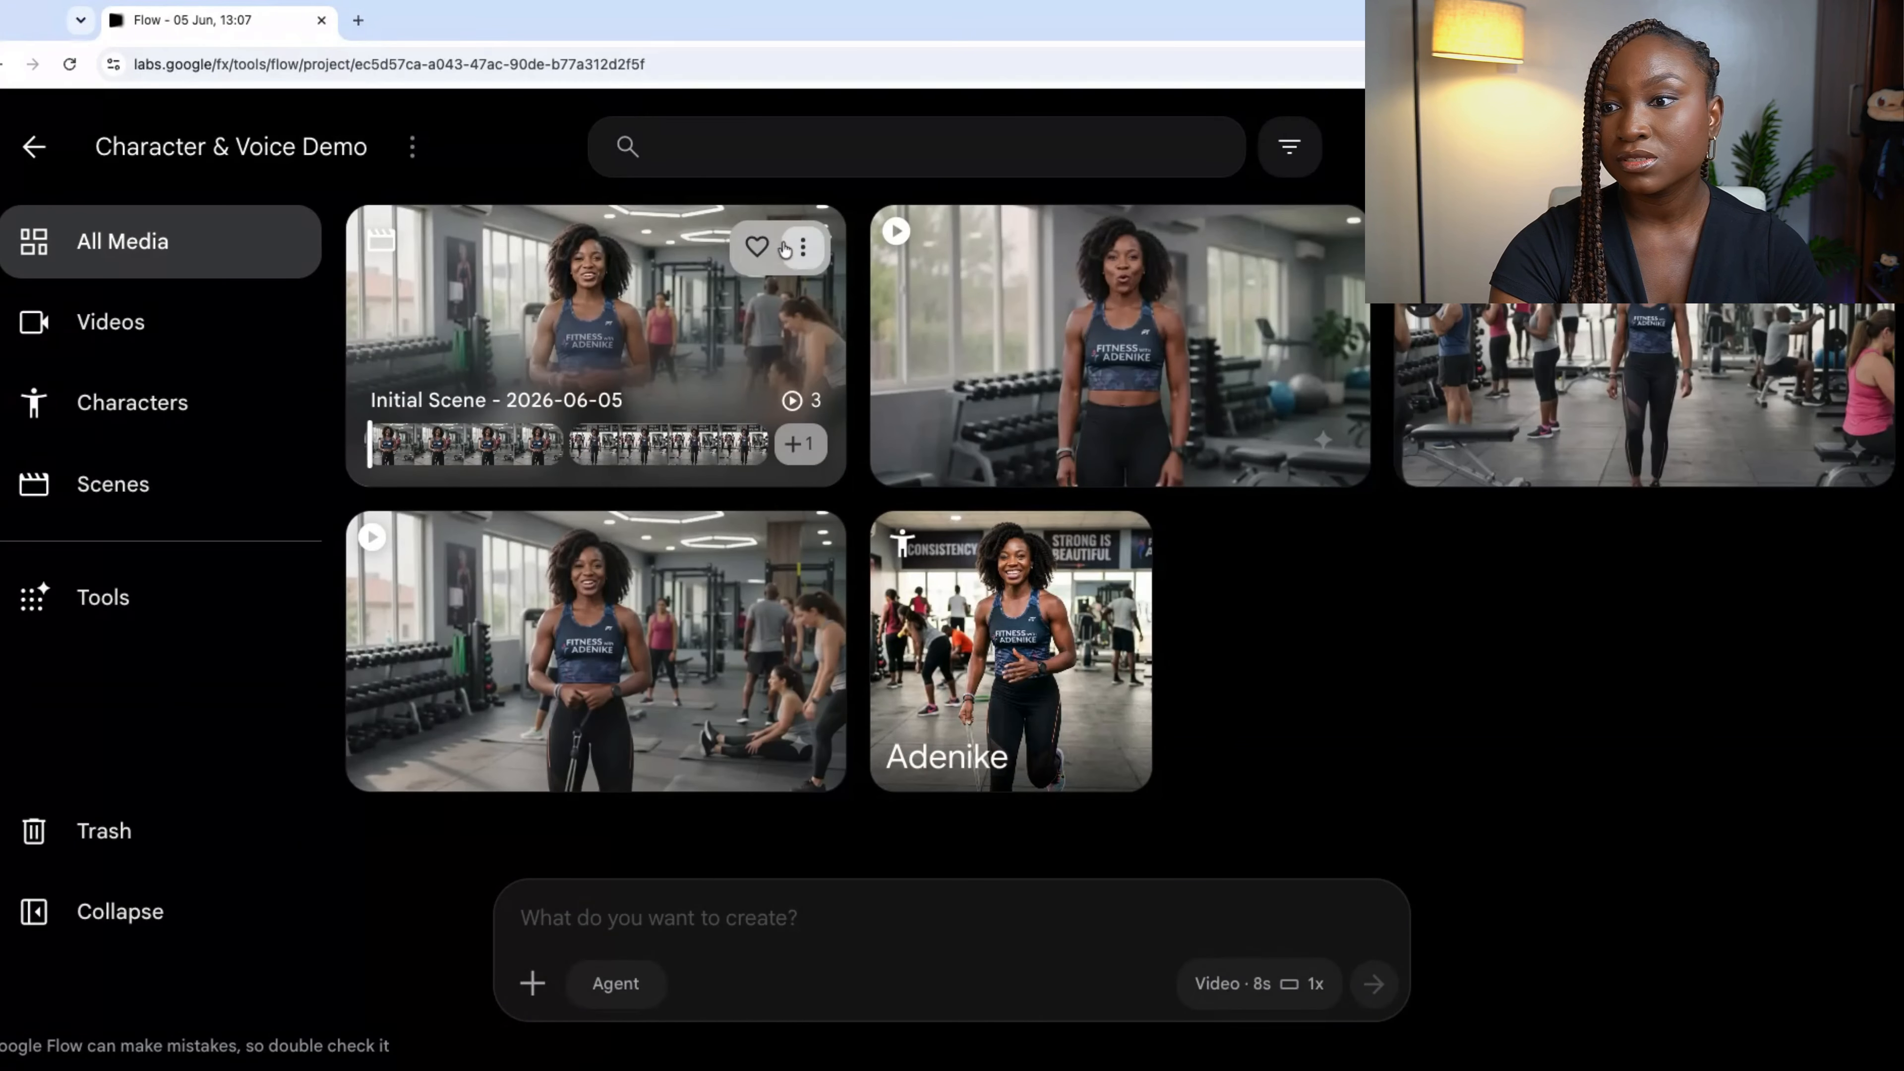
click(803, 251)
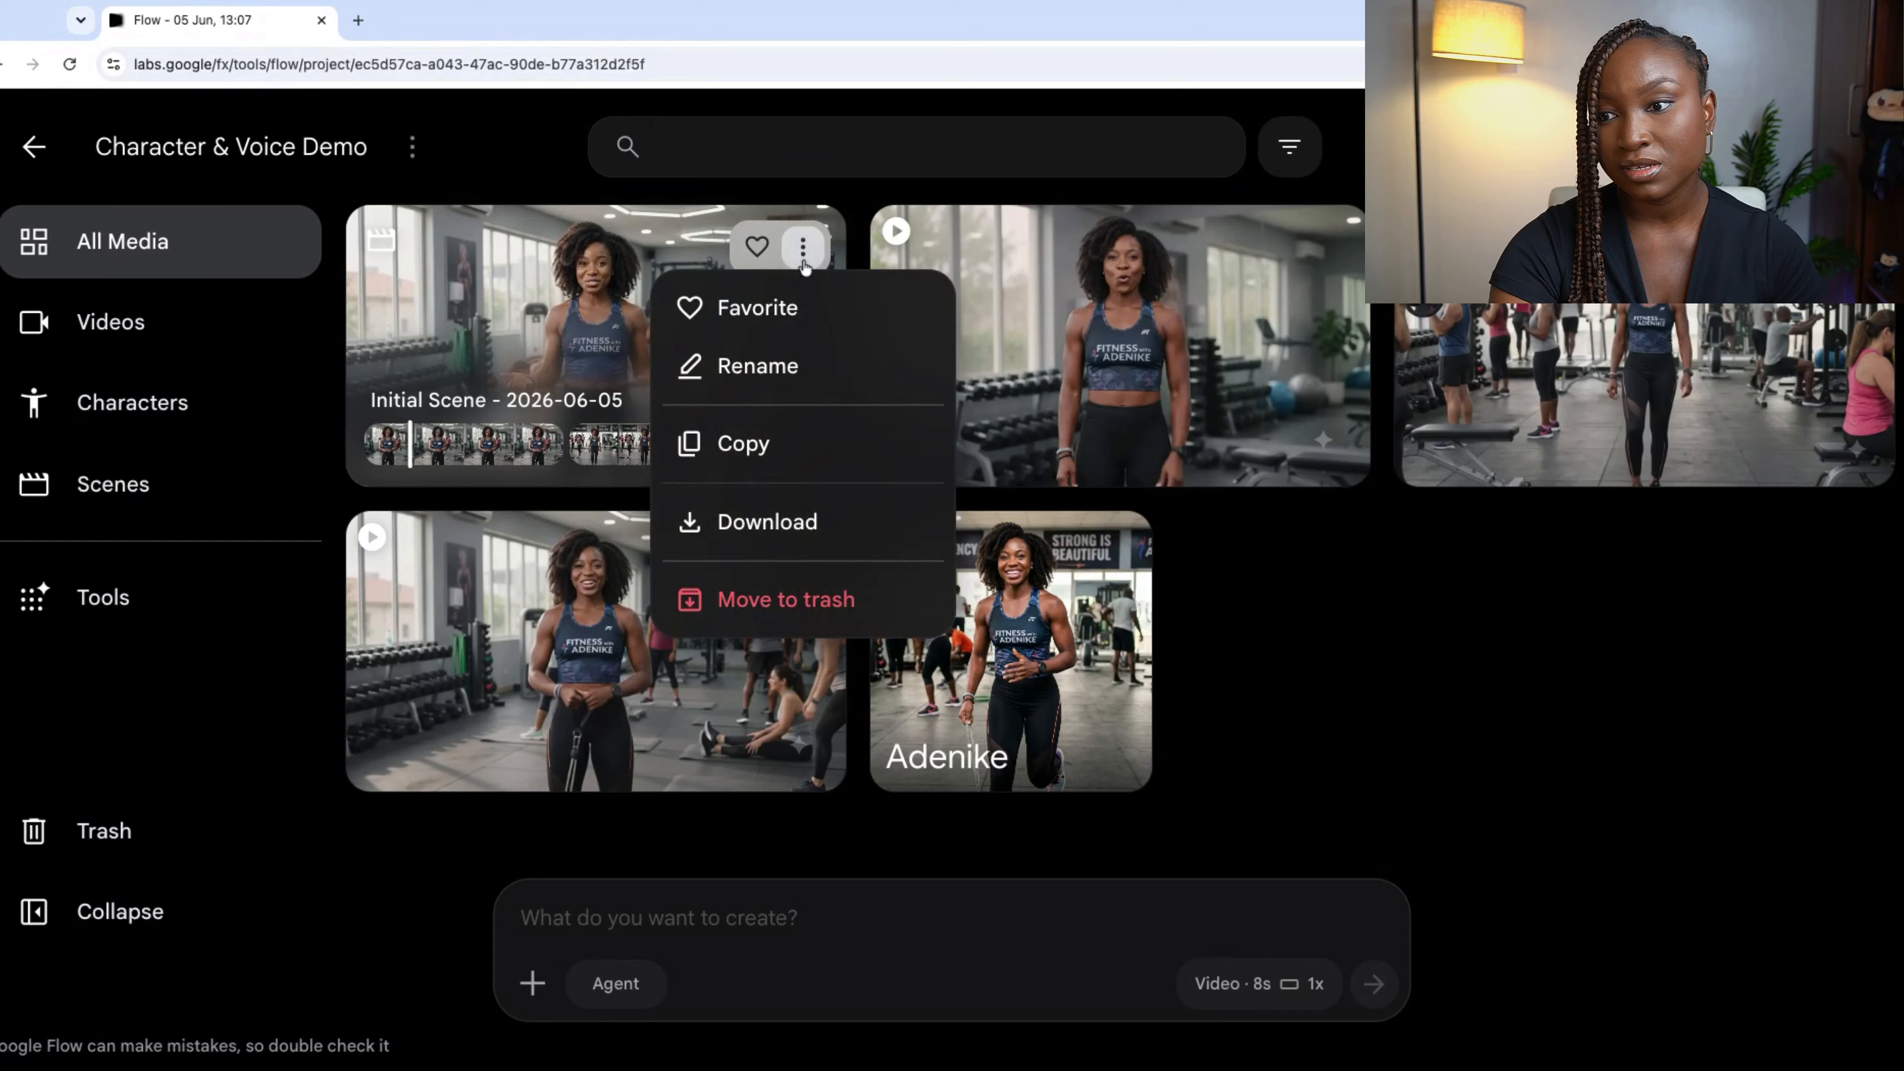
click(830, 528)
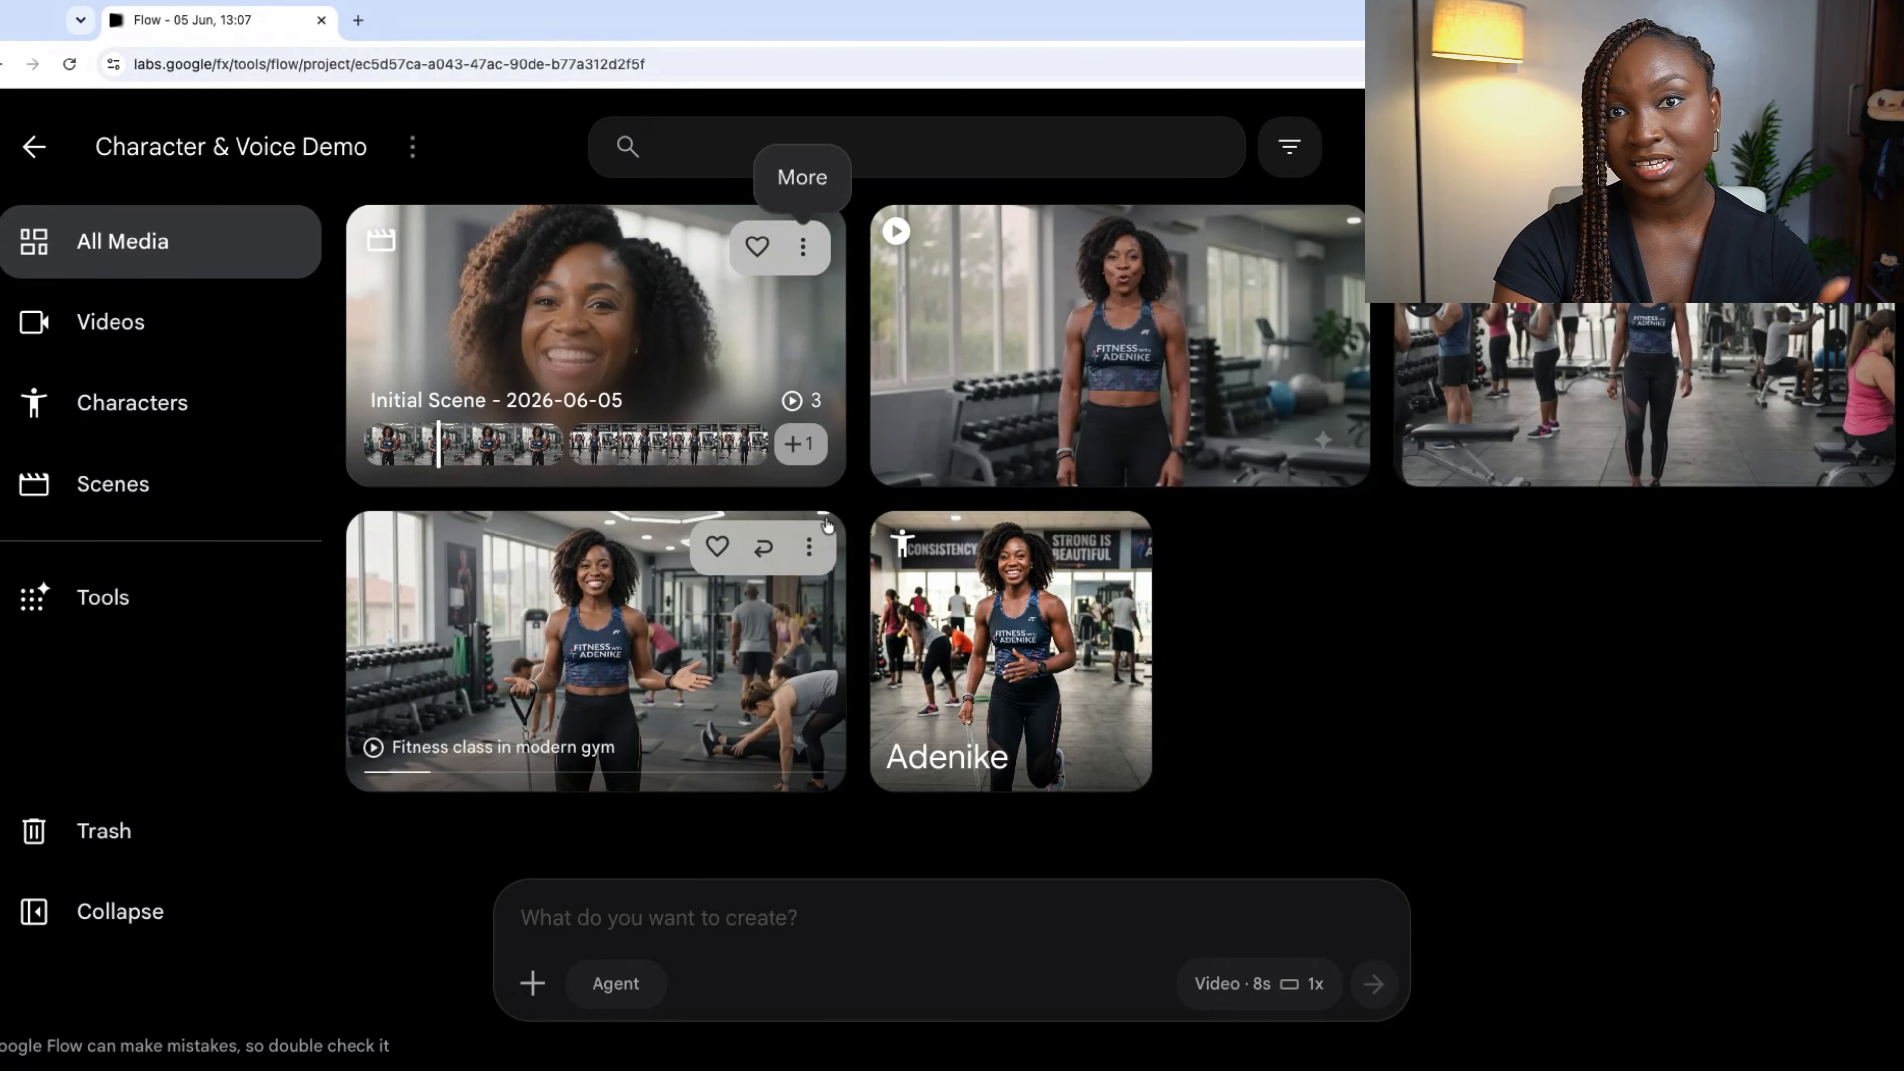